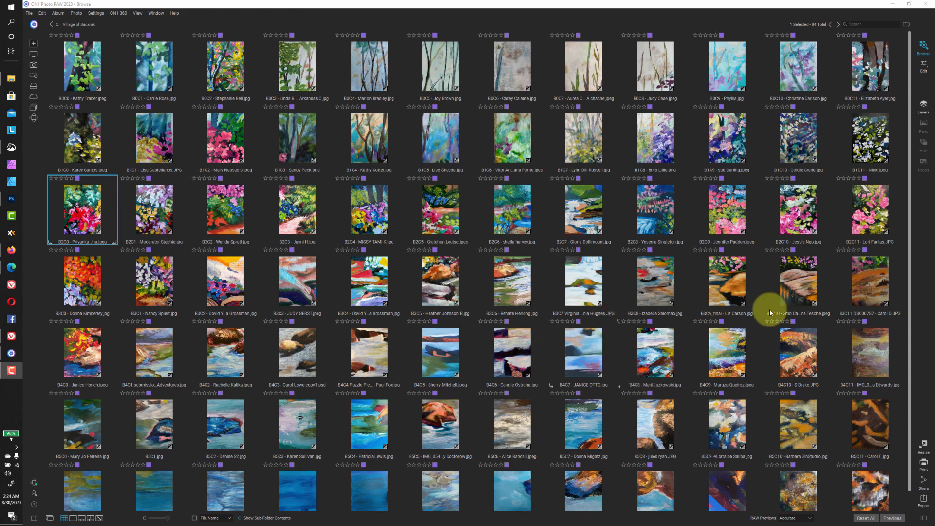
Open the B2C0 painting for editing and export it as a PNG to the Village Finished Pieces folder
{"action": "double_click", "coordinate": [95, 211]}
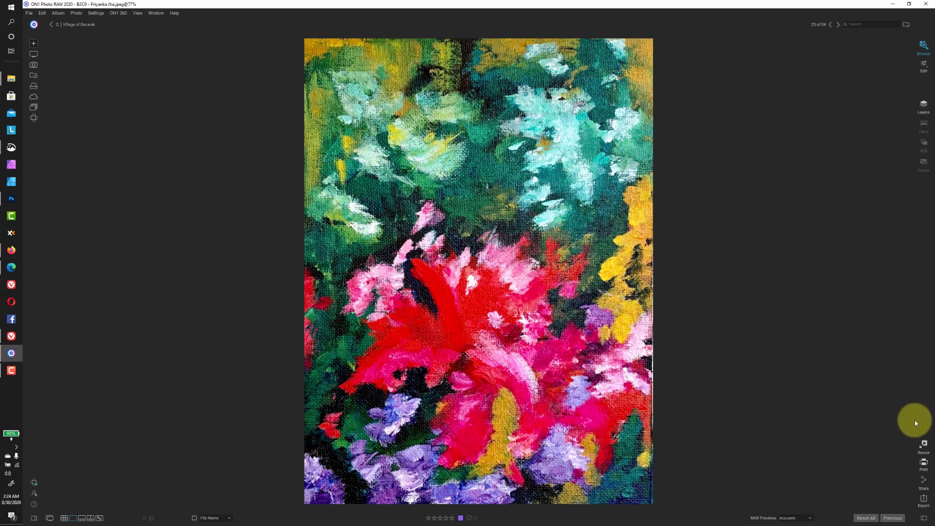
{"action": "left_click", "coordinate": [923, 65]}
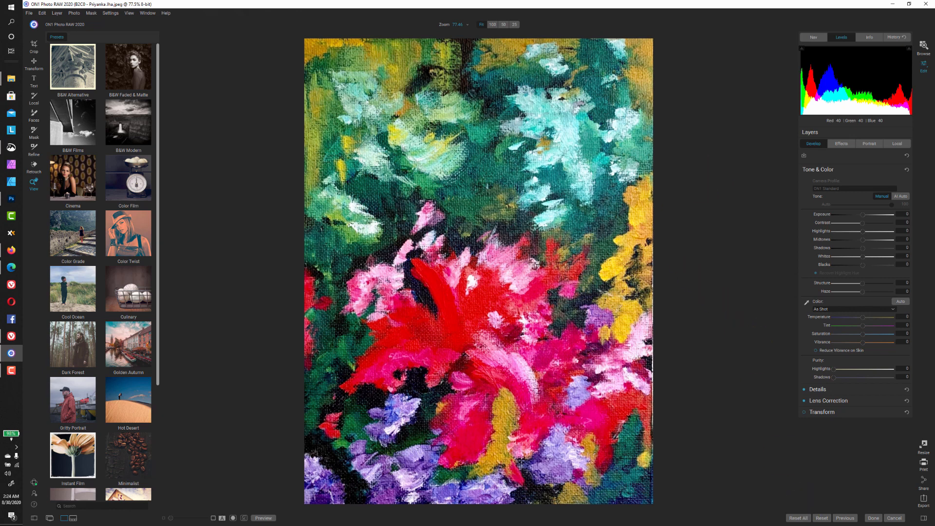
{"action": "left_click", "coordinate": [926, 499]}
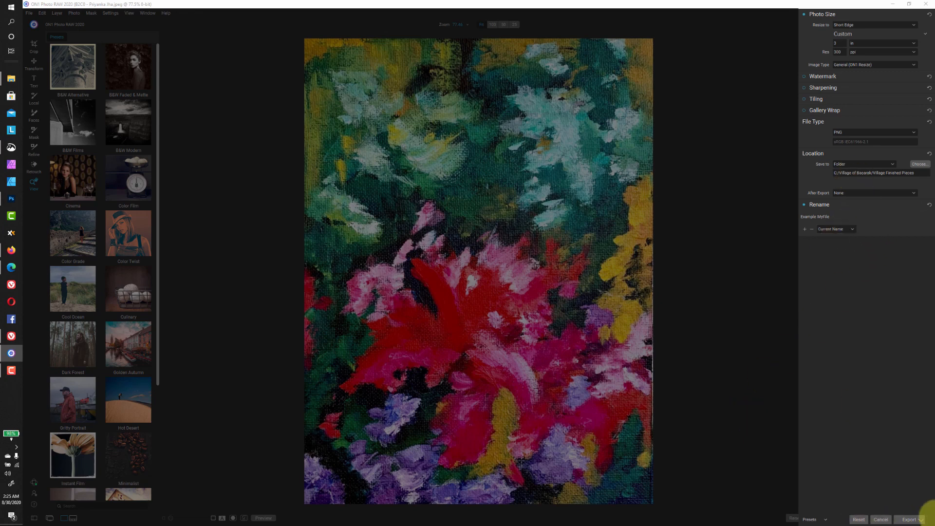
{"action": "left_click", "coordinate": [906, 519]}
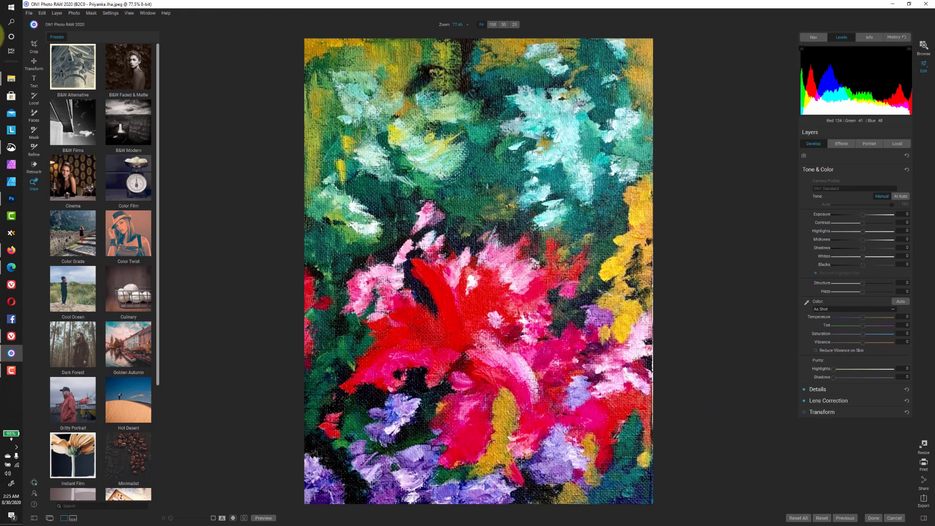
Check for the exported B2C0 file in the Village Finished Pieces folder in File Explorer and return to ON1 Photo RAW
{"action": "mouse_move", "coordinate": [15, 85]}
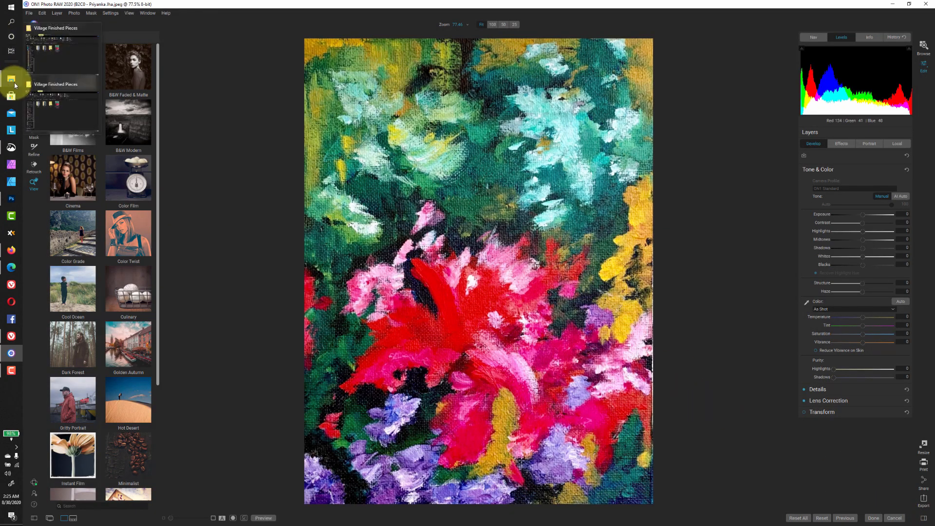
{"action": "left_click", "coordinate": [54, 49]}
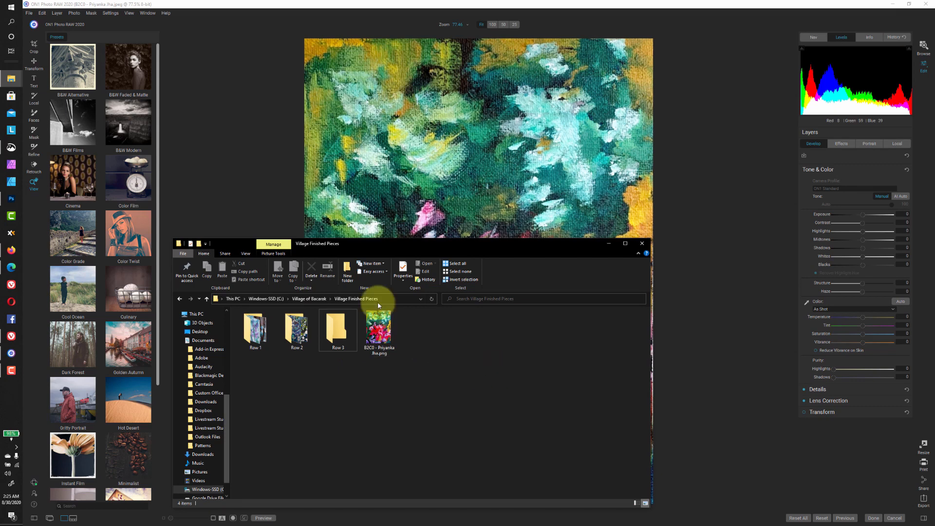
{"action": "left_click", "coordinate": [236, 149]}
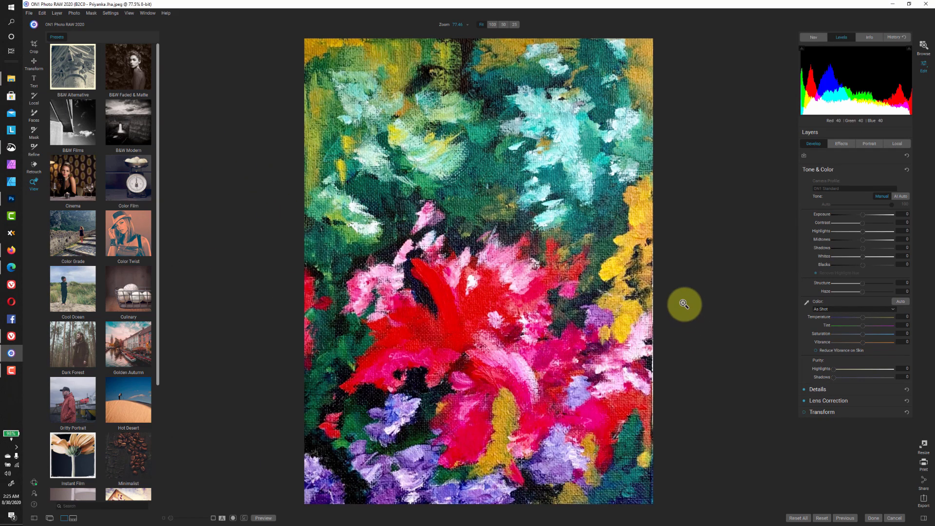
Switch to the B2C1 painting and export it as a PNG to the Village Finished Pieces folder
{"action": "key", "text": "Right"}
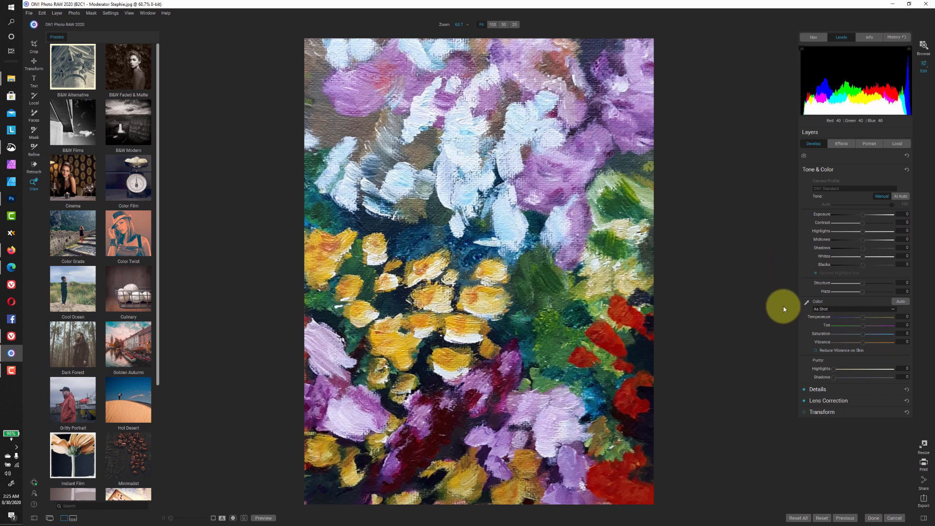
{"action": "left_click", "coordinate": [927, 502]}
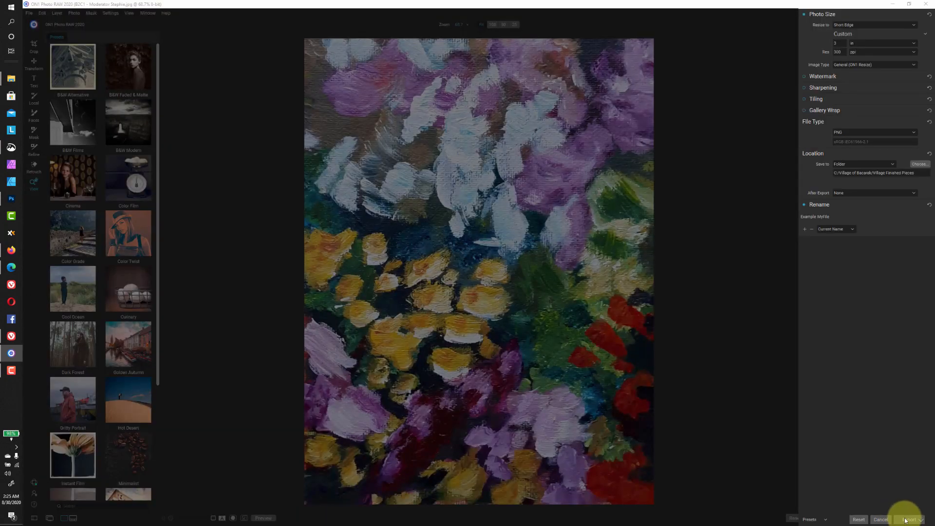
{"action": "left_click", "coordinate": [905, 518]}
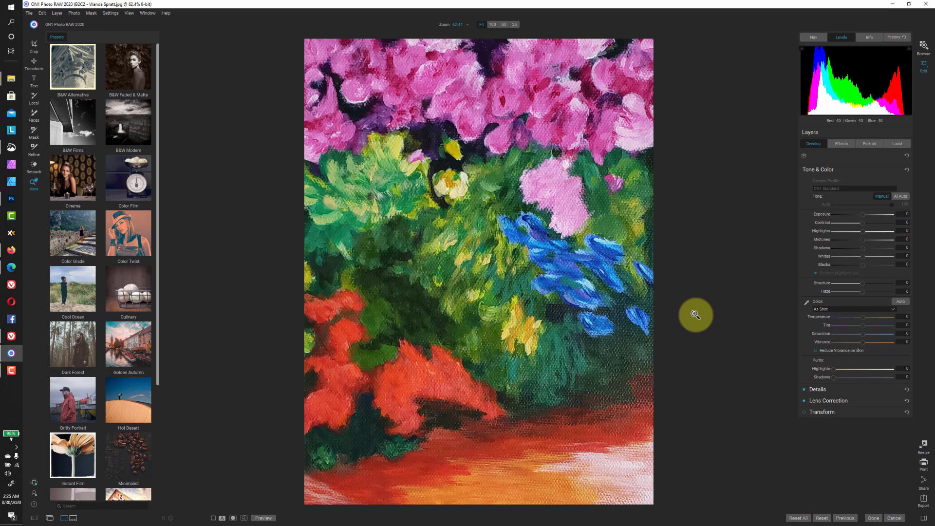
Inspect the right side of the B2C2 painting up close and export it as a PNG to the Village Finished Pieces folder
{"action": "left_click", "coordinate": [648, 480]}
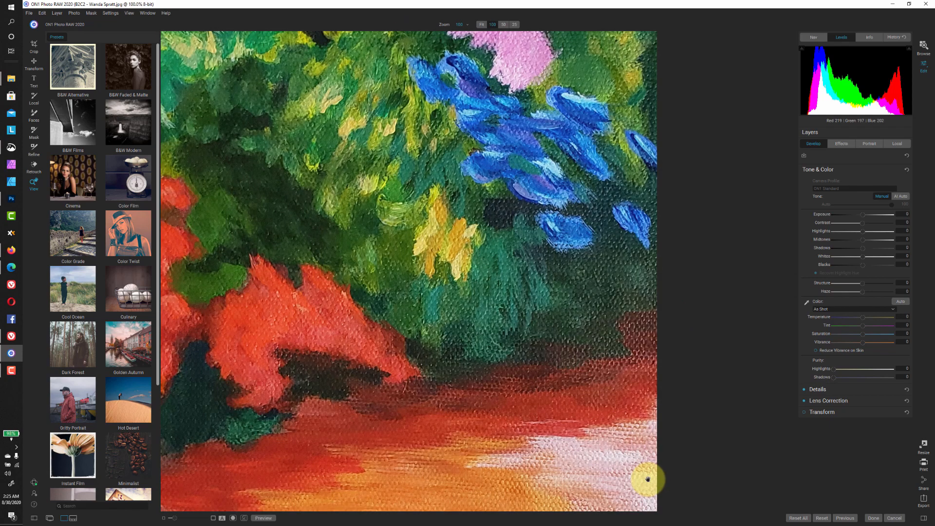
{"action": "left_click", "coordinate": [652, 455]}
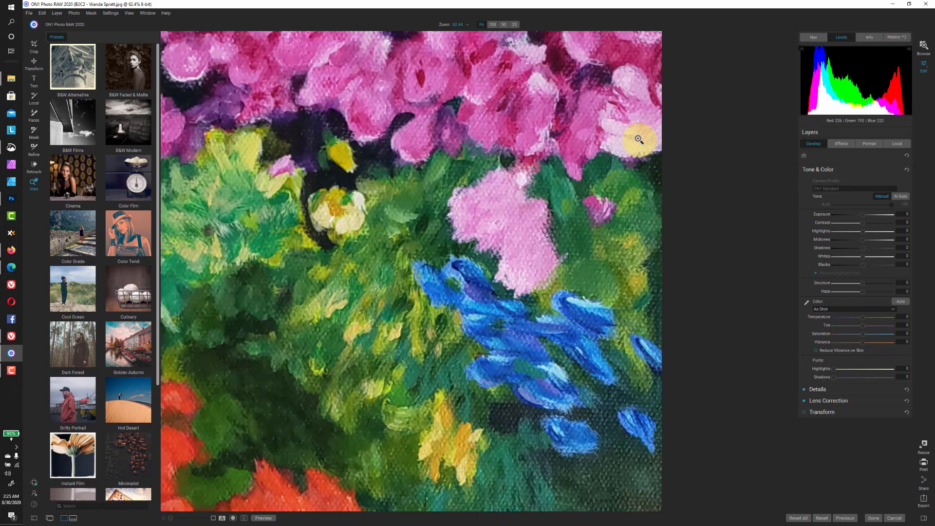
{"action": "left_click", "coordinate": [638, 139]}
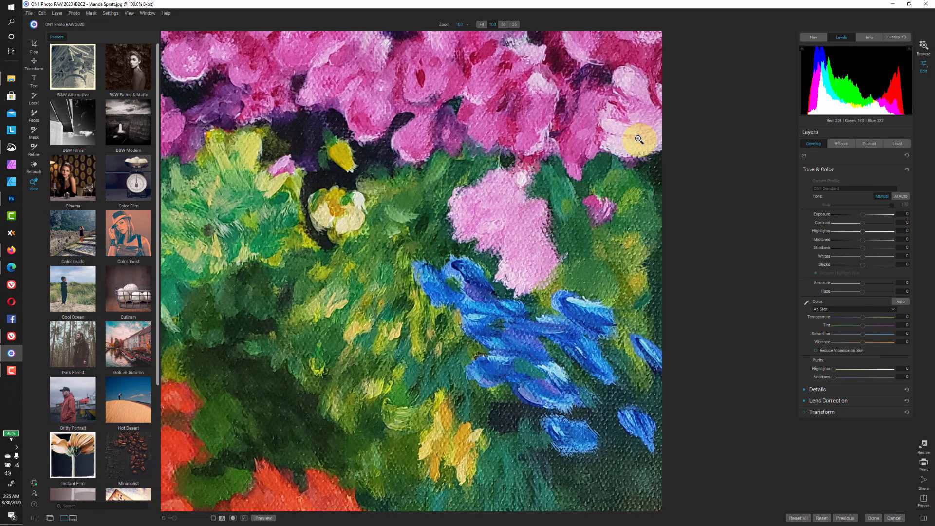
{"action": "left_click", "coordinate": [416, 237]}
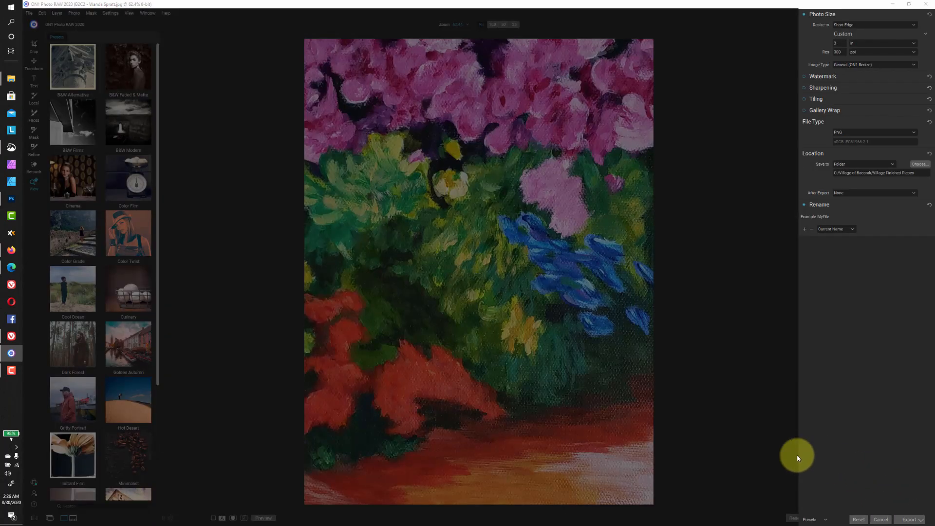
{"action": "left_click", "coordinate": [909, 520]}
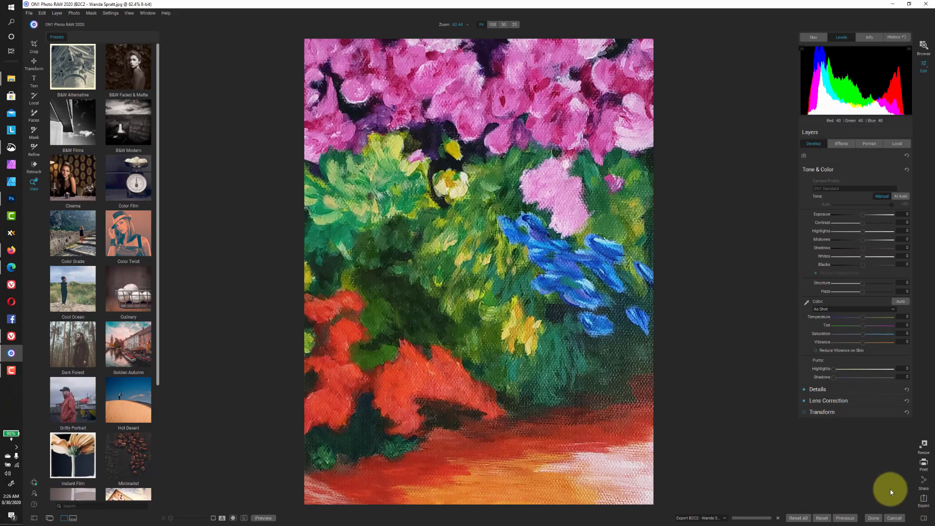
Lower the highlights of the B2C3 painting to -100 and export it as a PNG to the Village Finished Pieces folder
{"action": "key", "text": "Right"}
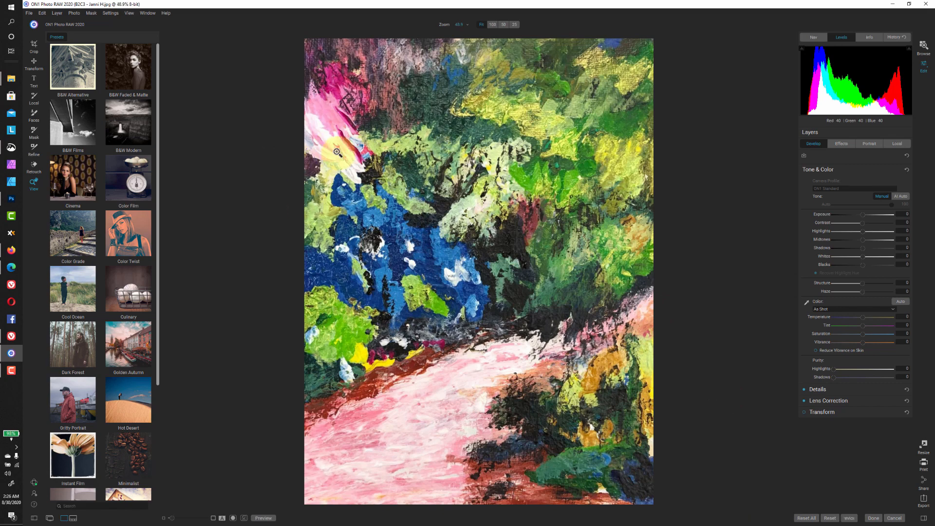
{"action": "left_click", "coordinate": [324, 141]}
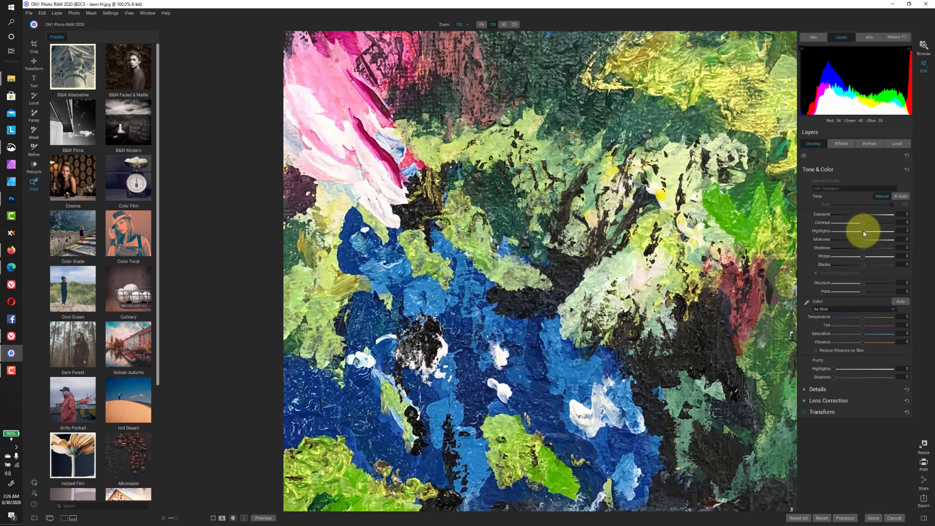
{"action": "left_click_drag", "start_coordinate": [863, 234], "coordinate": [825, 234]}
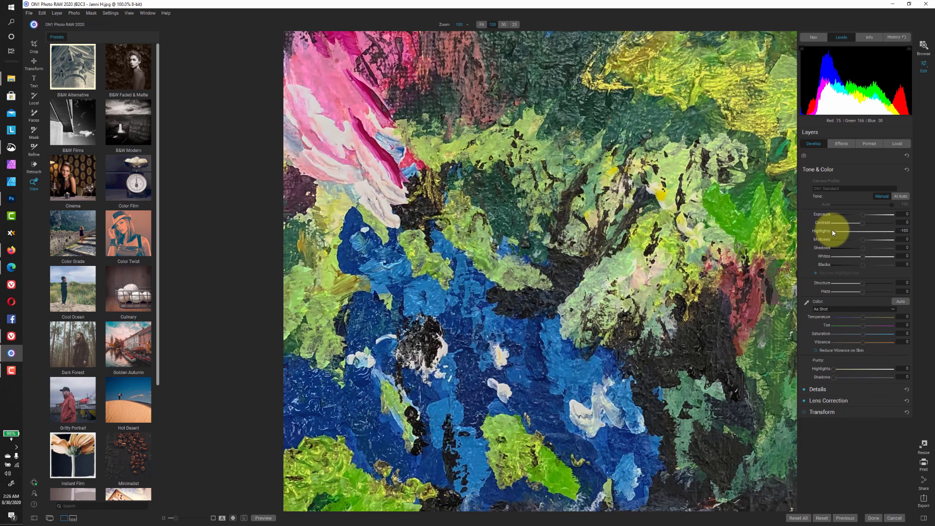
{"action": "mouse_move", "coordinate": [832, 229]}
{"action": "left_mouse_down"}
{"action": "mouse_move", "coordinate": [867, 233]}
{"action": "mouse_move", "coordinate": [833, 238]}
{"action": "left_mouse_up"}
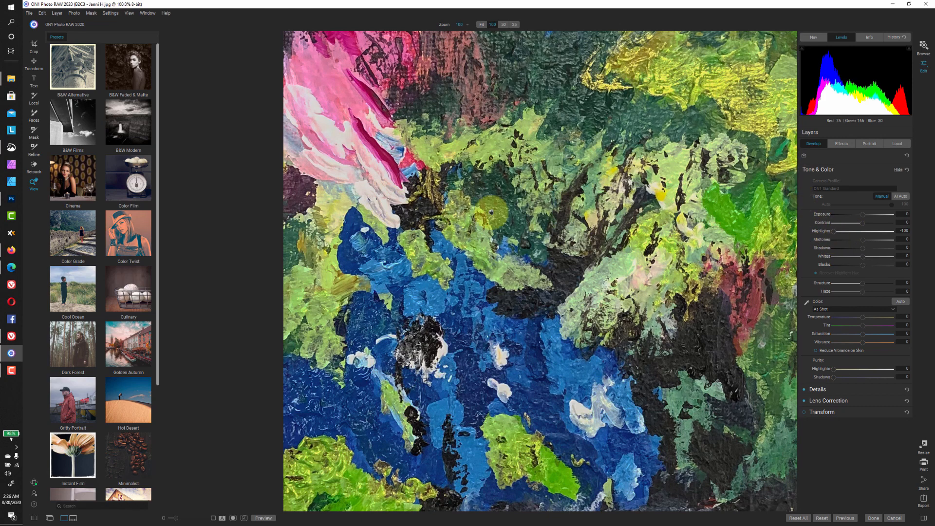
{"action": "left_click", "coordinate": [588, 276]}
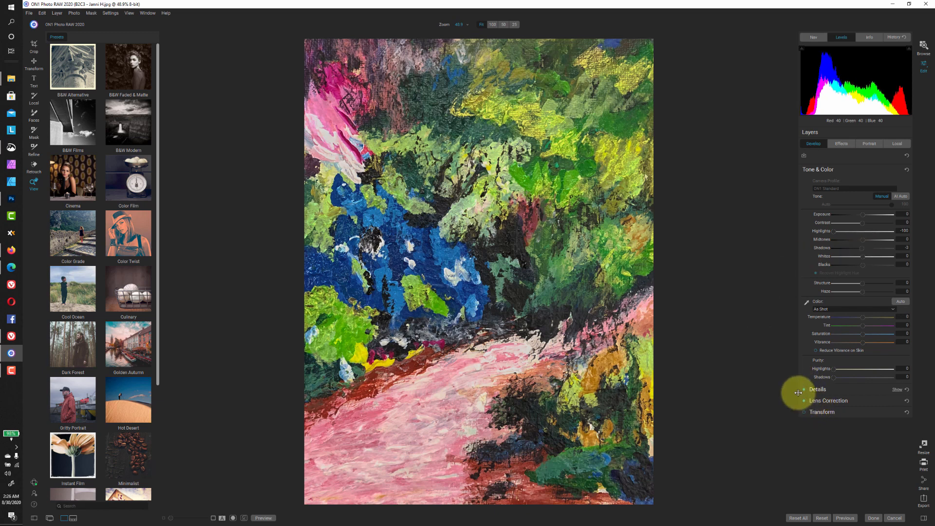
{"action": "left_click", "coordinate": [925, 499]}
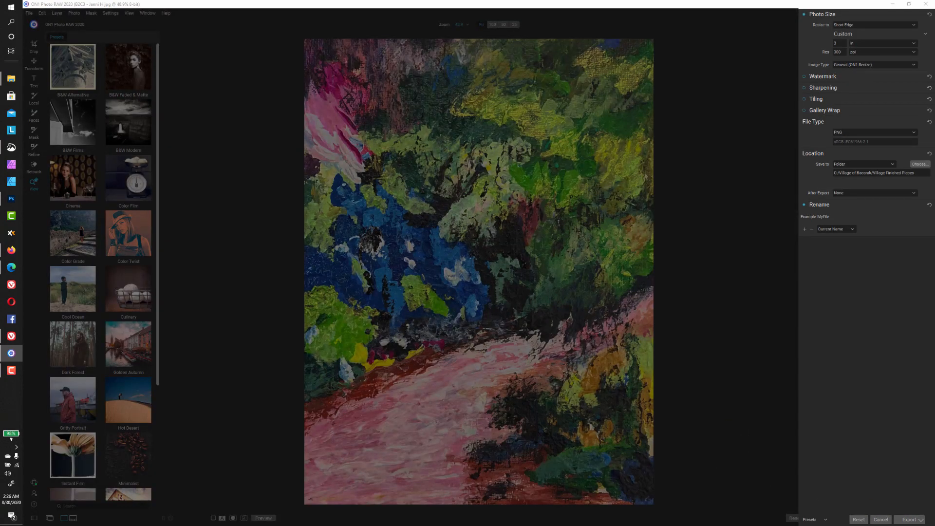
{"action": "left_click", "coordinate": [909, 519]}
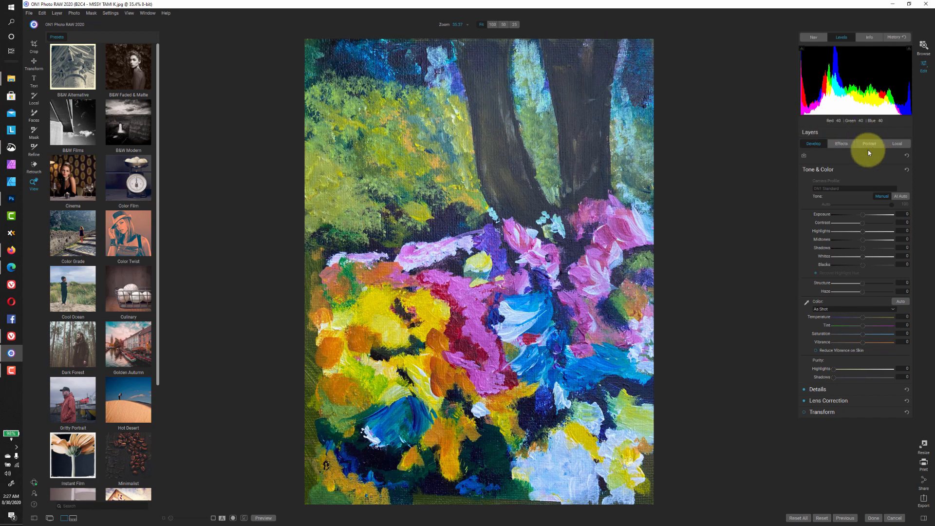
Add a Photo Filter effect to the B2C4 painting using the Polarizer style with the polarizer amount at 100
{"action": "left_click", "coordinate": [841, 143]}
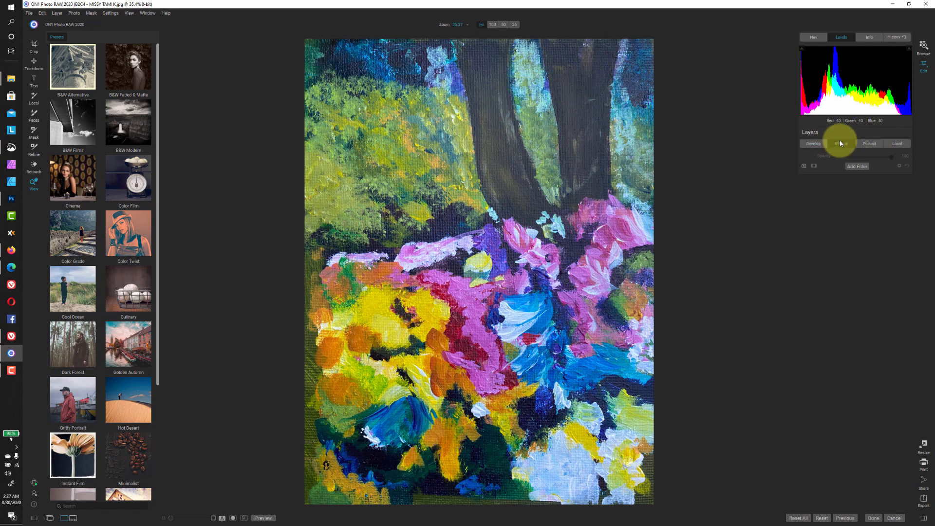
{"action": "left_click", "coordinate": [860, 167]}
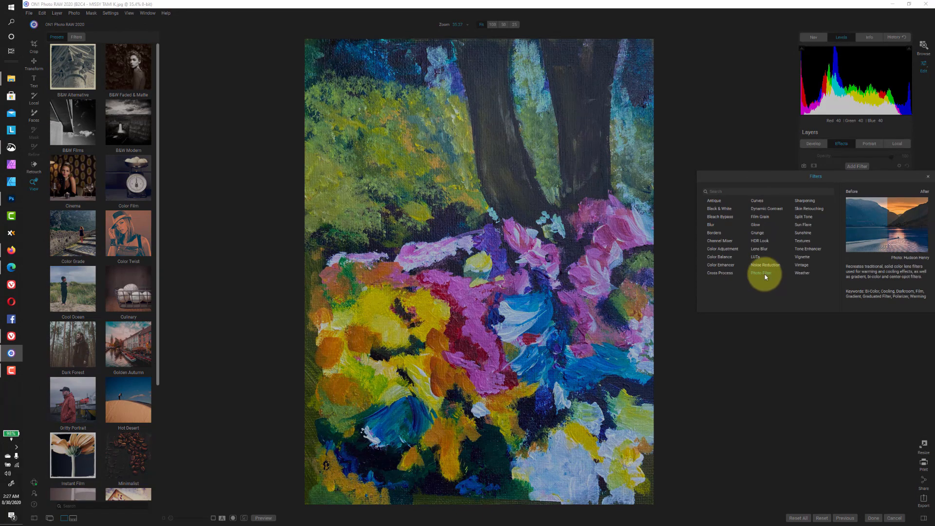
{"action": "left_click", "coordinate": [765, 274]}
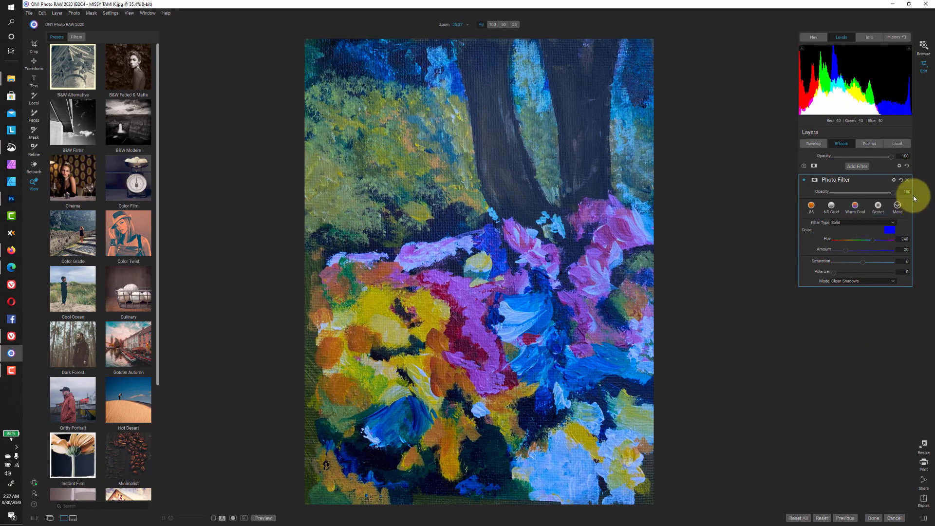
{"action": "left_click", "coordinate": [895, 219]}
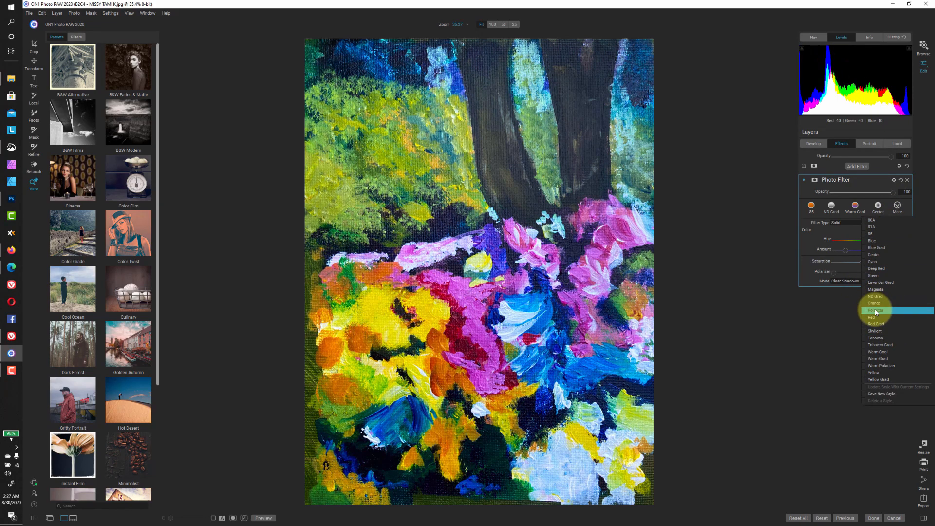
{"action": "left_click", "coordinate": [875, 311]}
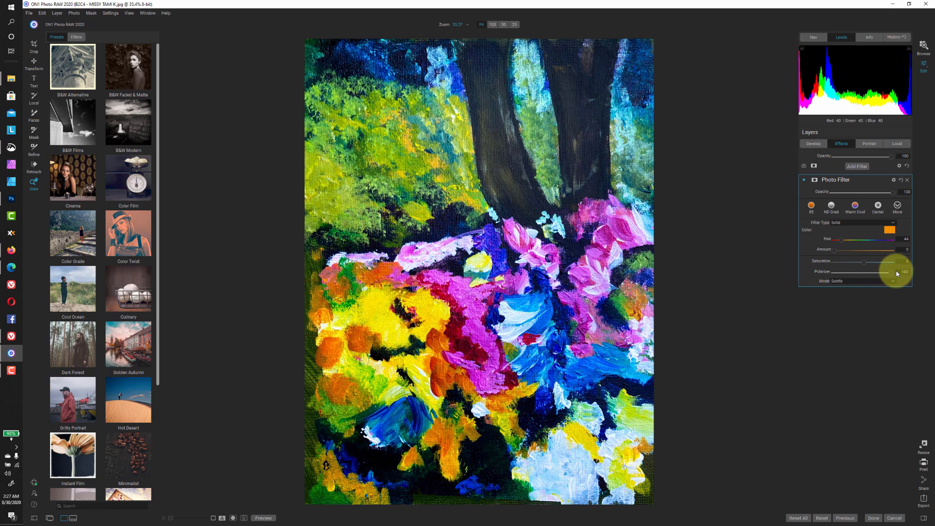
{"action": "left_click_drag", "start_coordinate": [897, 271], "coordinate": [924, 267]}
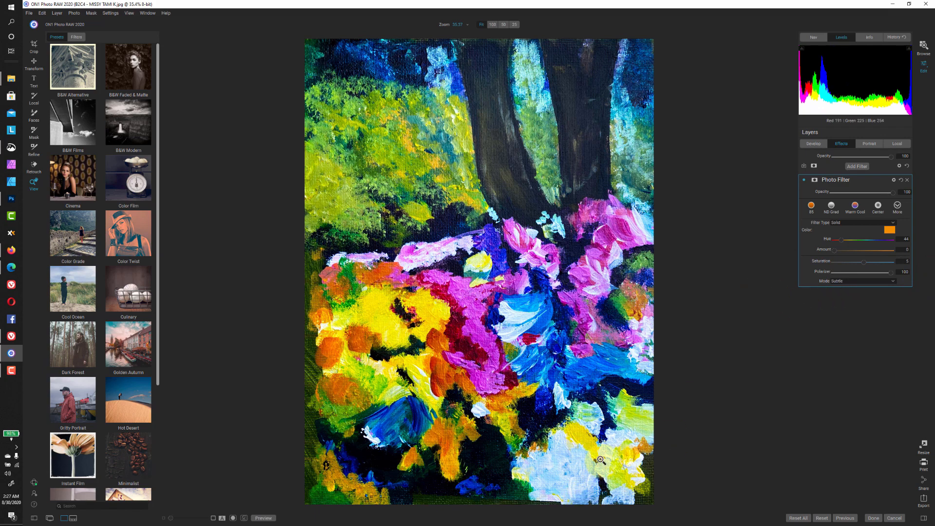
Lower the highlights of the B2C4 painting to about -50 in the Tone & Color settings
{"action": "left_click", "coordinate": [587, 491]}
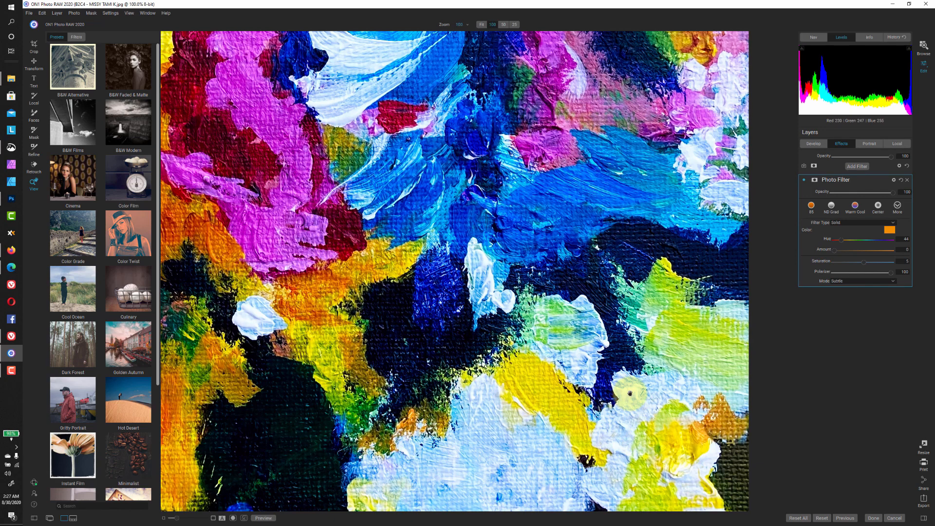
{"action": "left_click", "coordinate": [903, 170]}
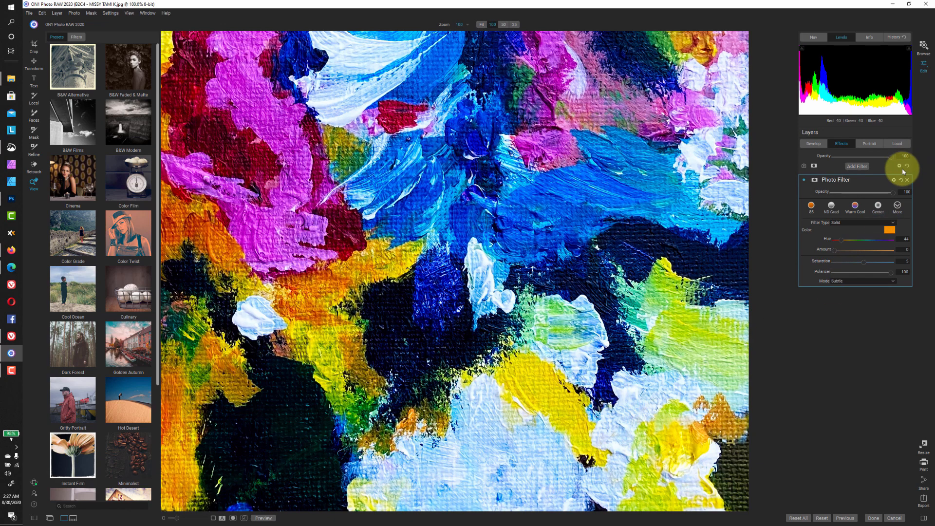
{"action": "left_click", "coordinate": [811, 143]}
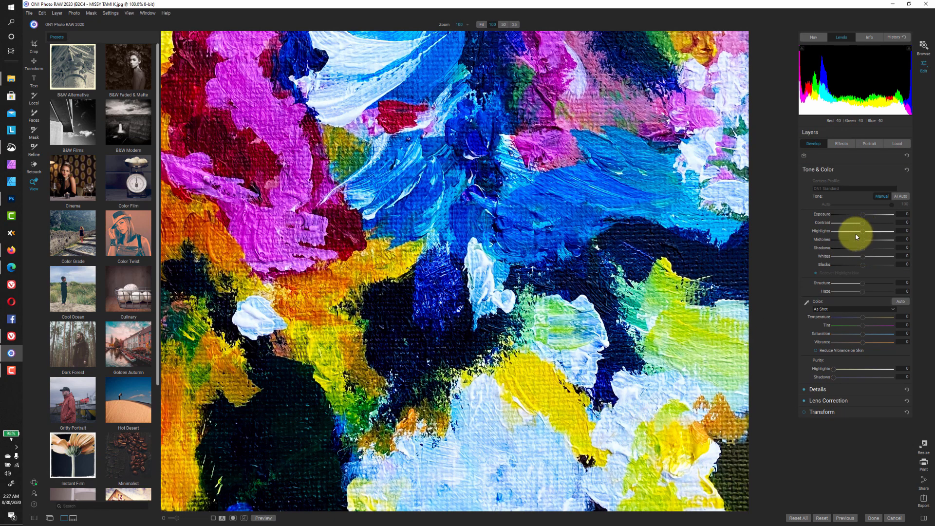
{"action": "left_click_drag", "start_coordinate": [857, 236], "coordinate": [798, 244]}
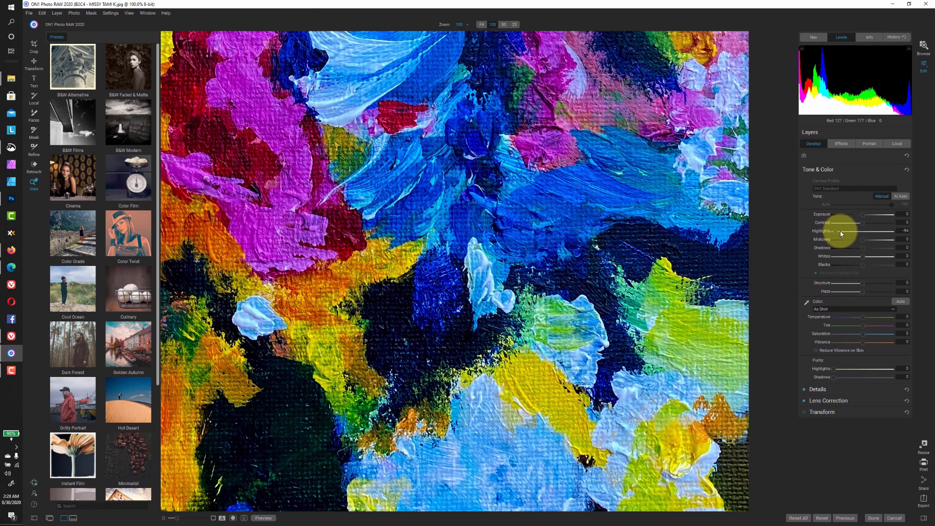
{"action": "left_click", "coordinate": [591, 246]}
{"action": "left_click_drag", "start_coordinate": [840, 230], "coordinate": [847, 231]}
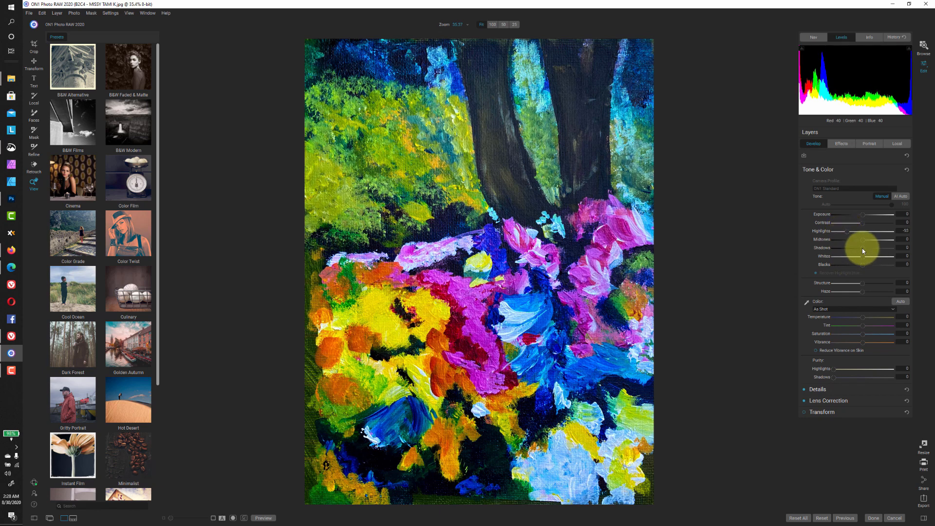
Raise the shadows of the B2C4 painting to 100, judging the dark lower-left area up close
{"action": "left_click", "coordinate": [365, 469]}
{"action": "left_click_drag", "start_coordinate": [451, 428], "coordinate": [479, 282]}
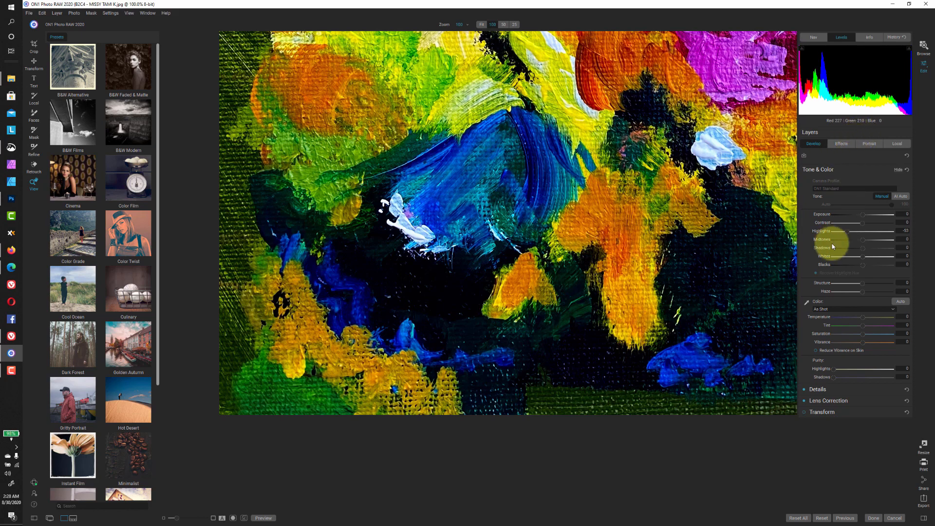
{"action": "left_click_drag", "start_coordinate": [863, 248], "coordinate": [902, 248]}
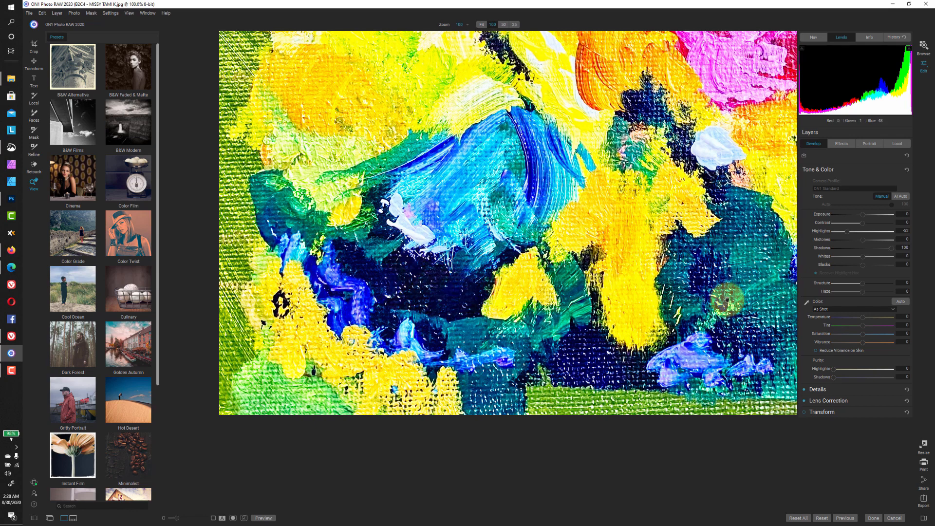
Lower the shadows of the B2C4 painting to about 1 and export it as a PNG to the Village Finished Pieces folder
{"action": "left_click_drag", "start_coordinate": [890, 249], "coordinate": [869, 252]}
{"action": "left_click", "coordinate": [575, 214]}
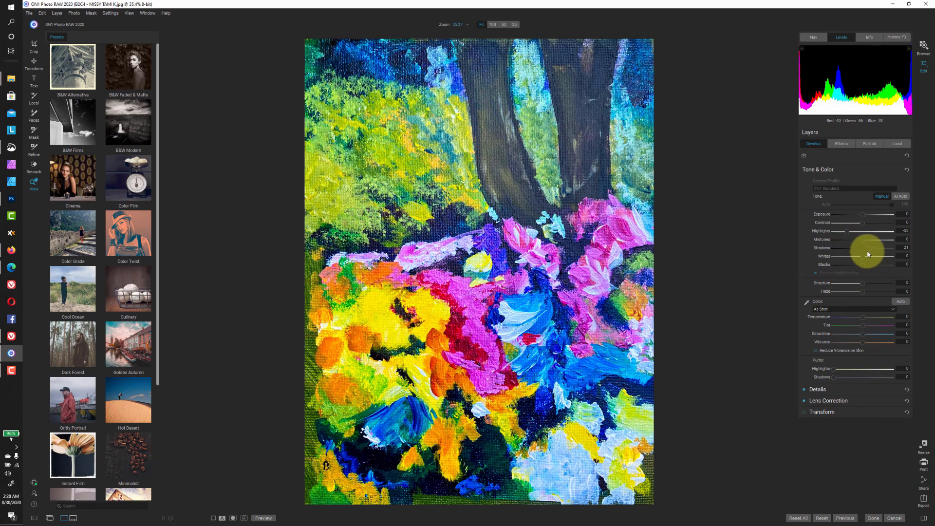
{"action": "left_click_drag", "start_coordinate": [866, 250], "coordinate": [863, 252]}
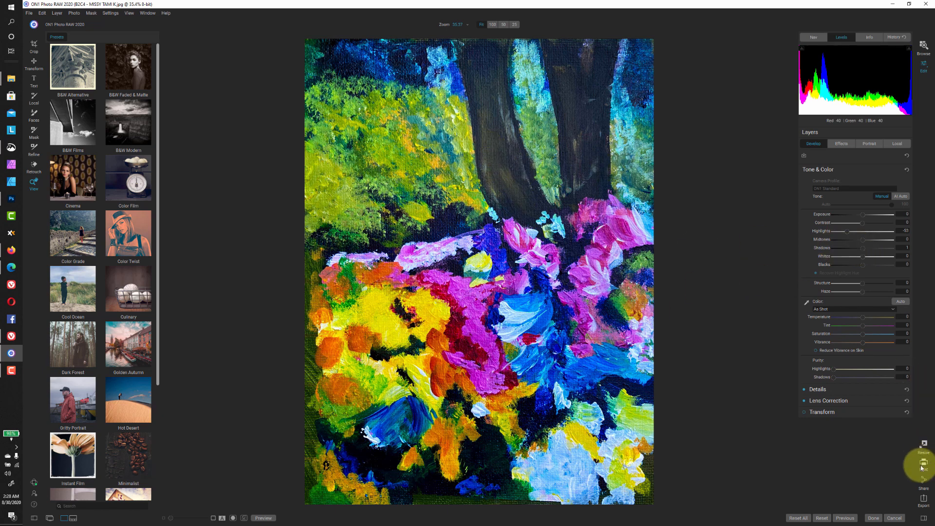
{"action": "left_click", "coordinate": [924, 500]}
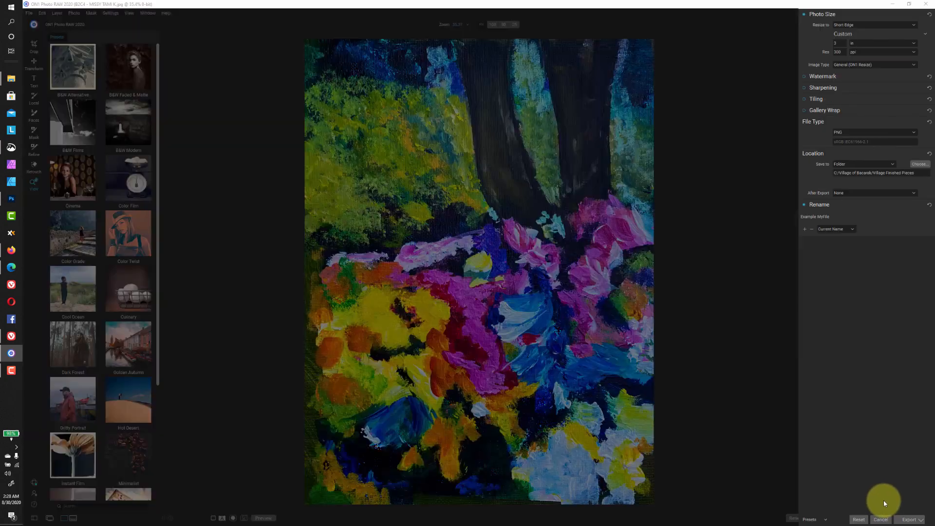
{"action": "left_click", "coordinate": [904, 520]}
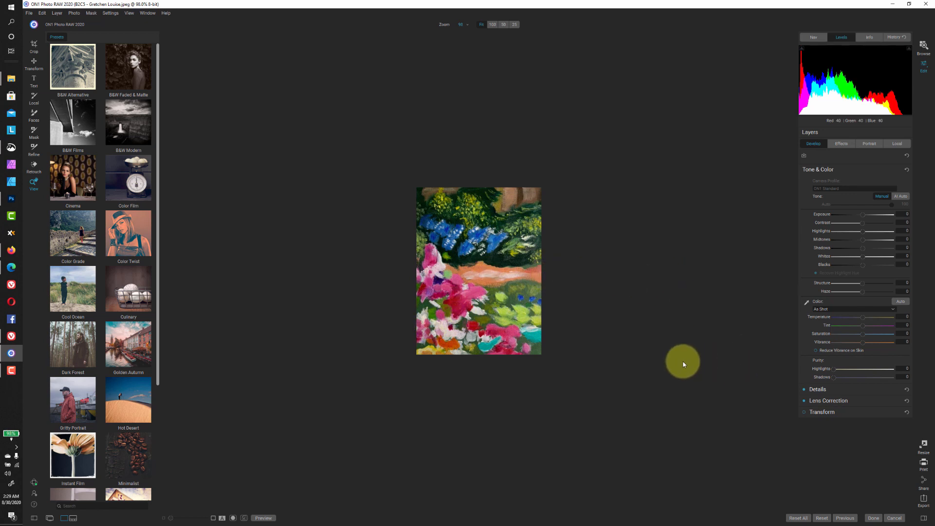
Check the B2C5 painting at 100% and export it without adjustments as a PNG to the Village Finished Pieces folder
{"action": "left_click", "coordinate": [441, 269]}
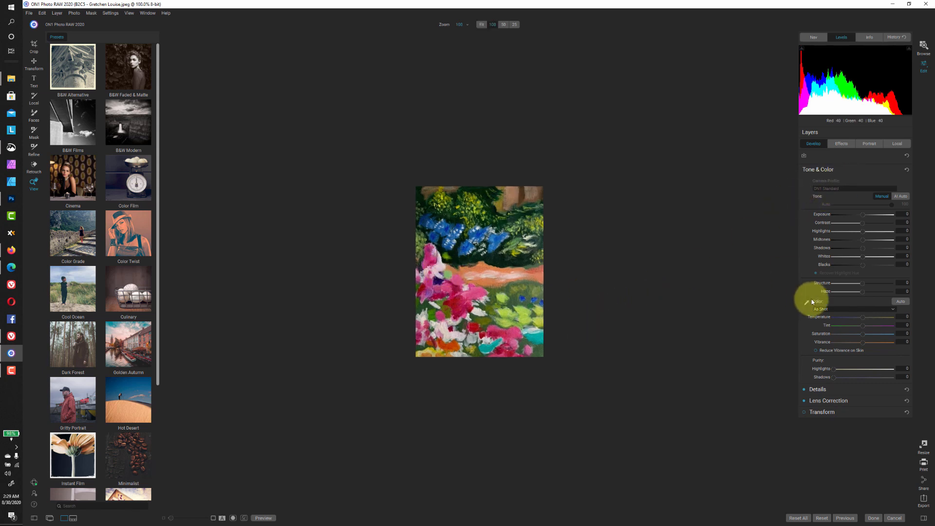
{"action": "left_click", "coordinate": [924, 500]}
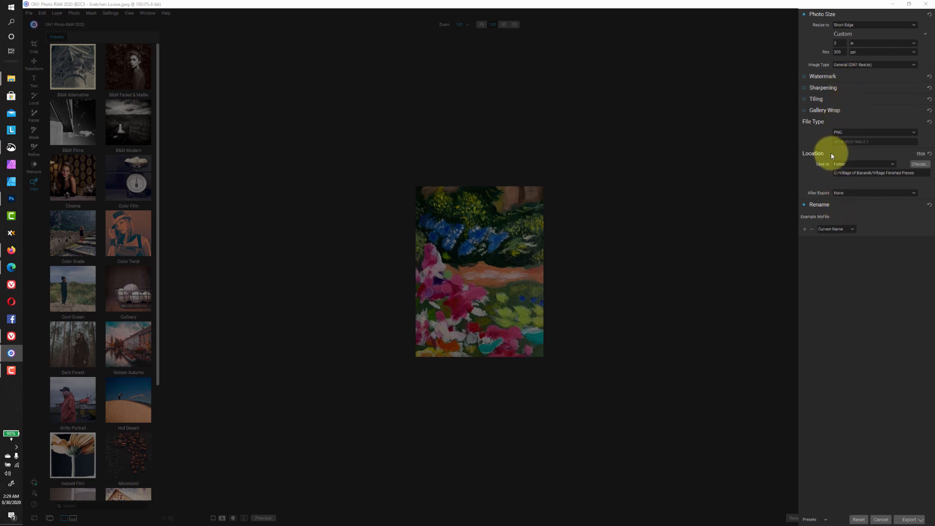
{"action": "left_click", "coordinate": [912, 521]}
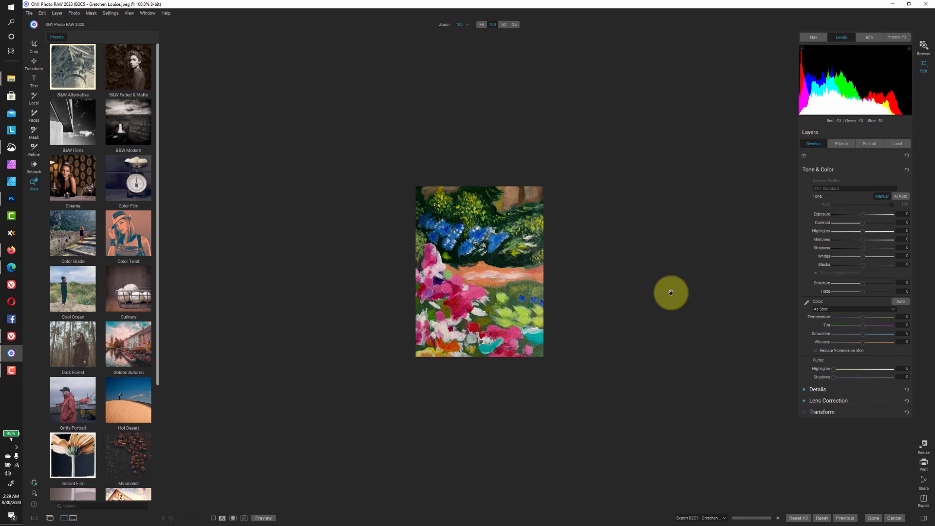
Switch to the B2C6 painting, fit it in the view and add a Photo Filter effect with the Polarizer style
{"action": "key", "text": "Right"}
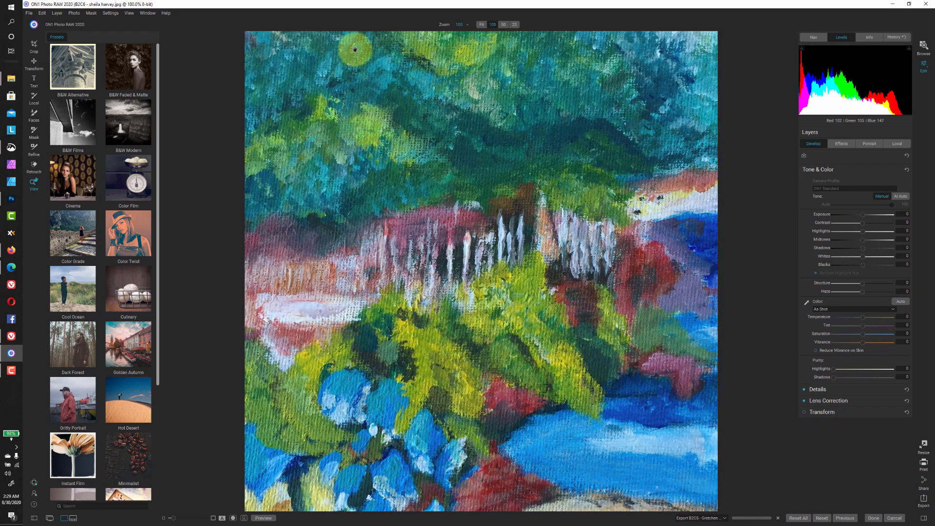
{"action": "left_click", "coordinate": [481, 25]}
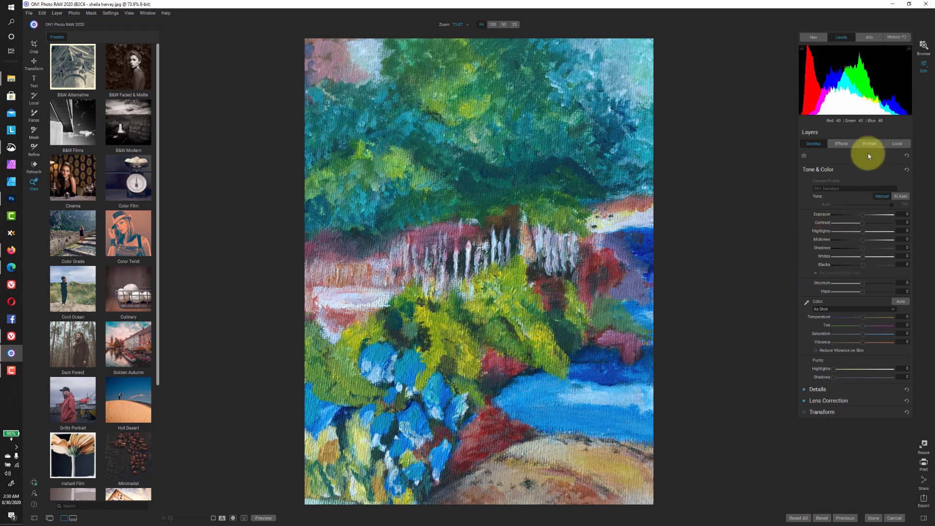
{"action": "left_click", "coordinate": [841, 144]}
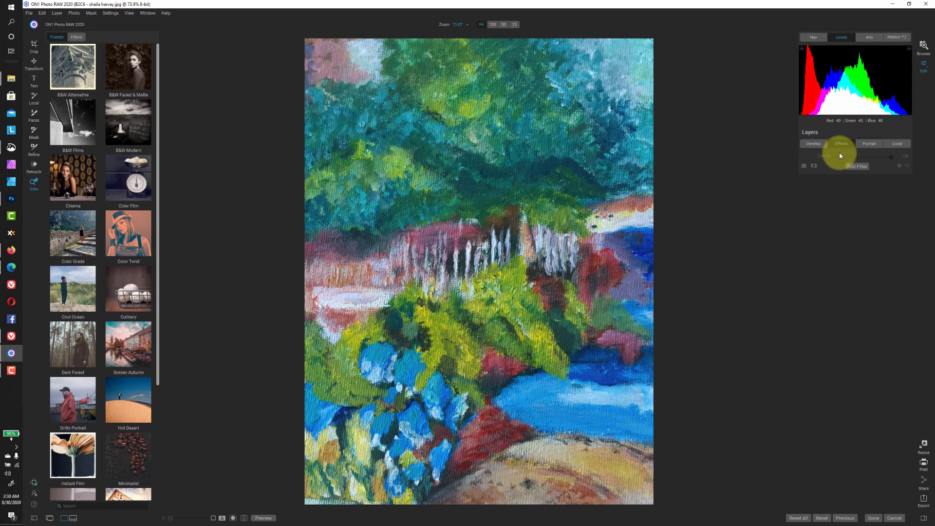
{"action": "left_click", "coordinate": [852, 167]}
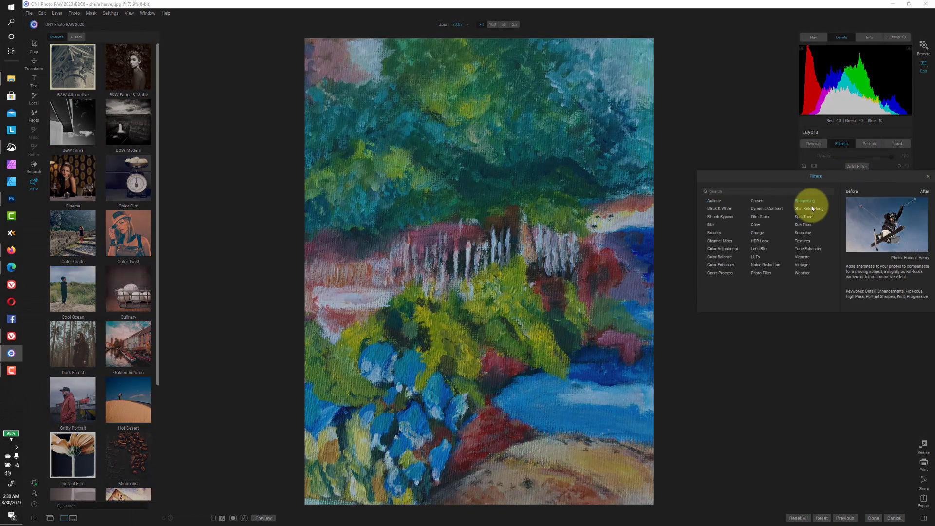
{"action": "left_click", "coordinate": [770, 272]}
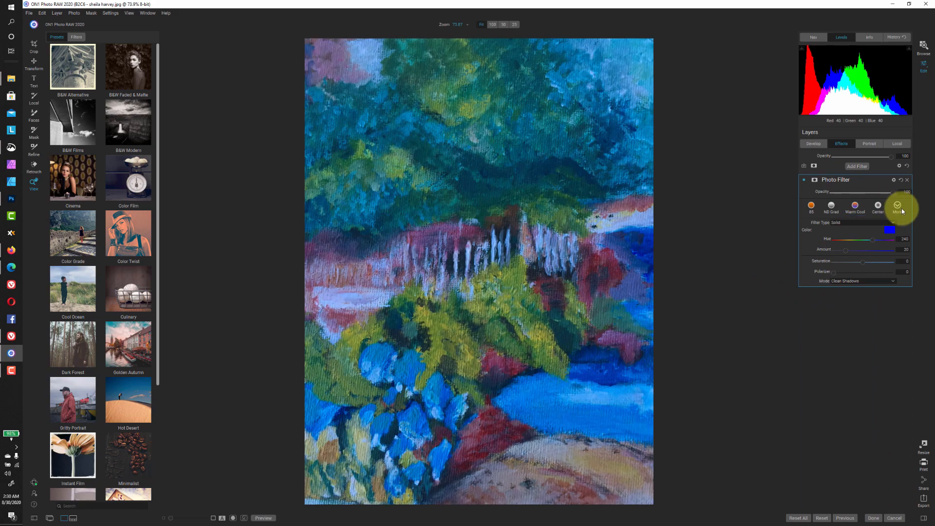
{"action": "left_click", "coordinate": [899, 206]}
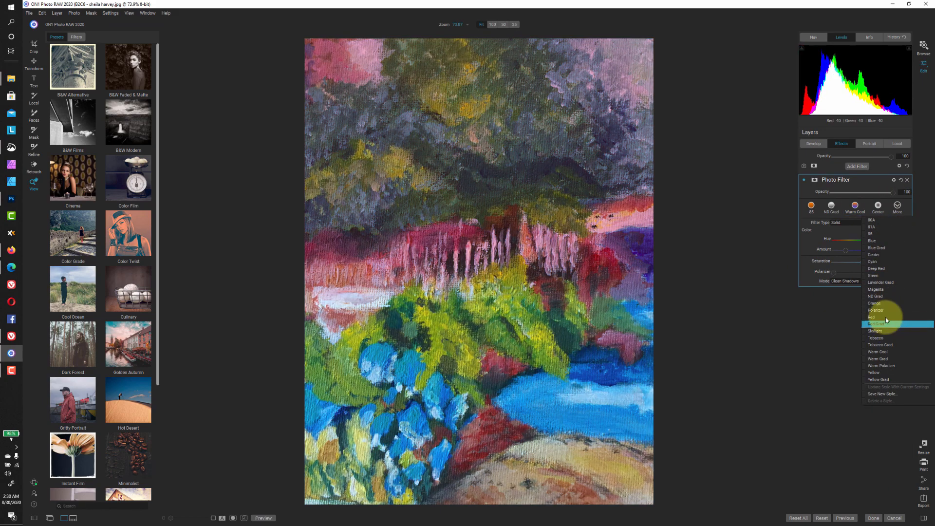
{"action": "left_click", "coordinate": [884, 314]}
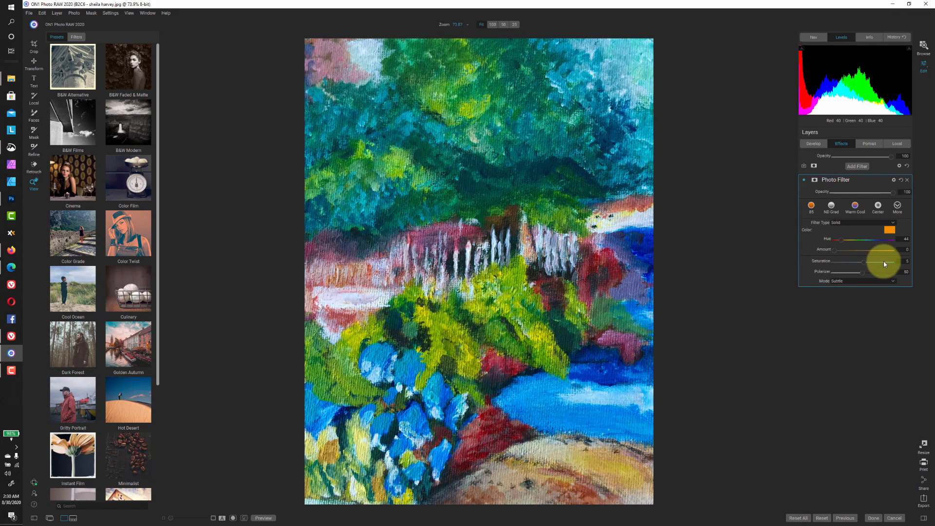
Set the B2C6 Photo Filter saturation to about 58 and export the painting as a PNG to the Village Finished Pieces folder
{"action": "left_click", "coordinate": [899, 264]}
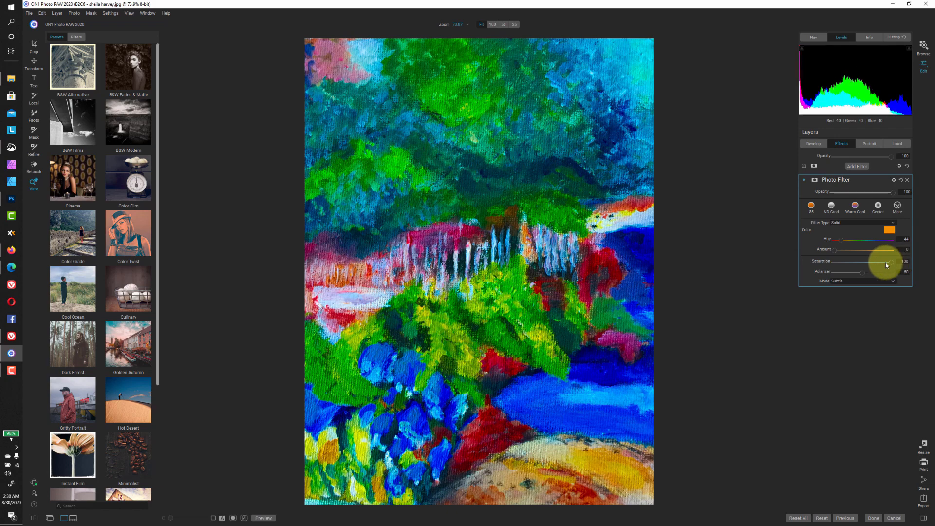
{"action": "left_click_drag", "start_coordinate": [886, 266], "coordinate": [862, 266]}
{"action": "left_click", "coordinate": [887, 263]}
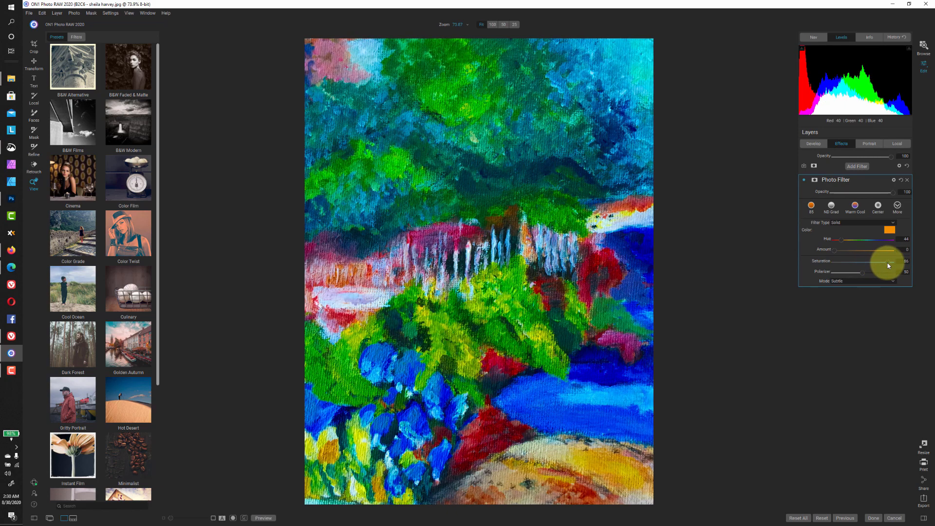
{"action": "left_click_drag", "start_coordinate": [887, 266], "coordinate": [884, 265]}
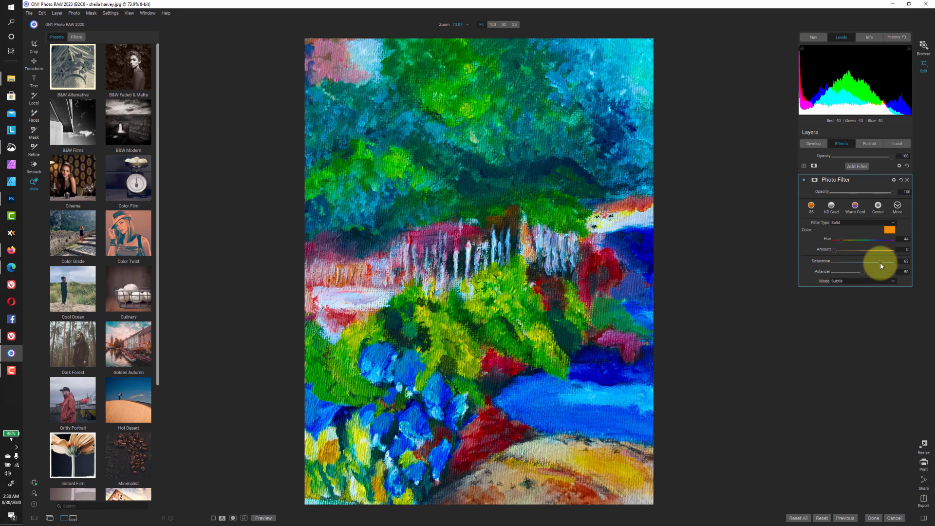
{"action": "left_click_drag", "start_coordinate": [881, 262], "coordinate": [879, 263]}
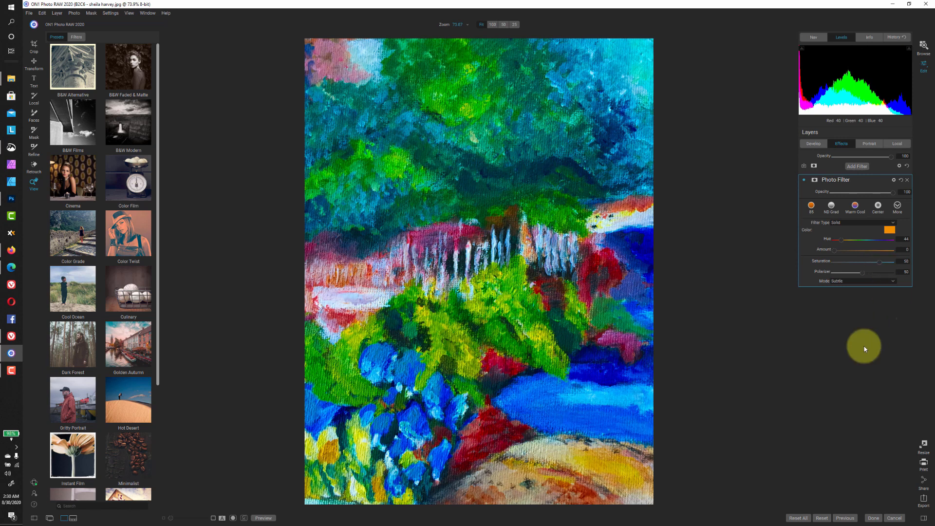
{"action": "left_click", "coordinate": [925, 501]}
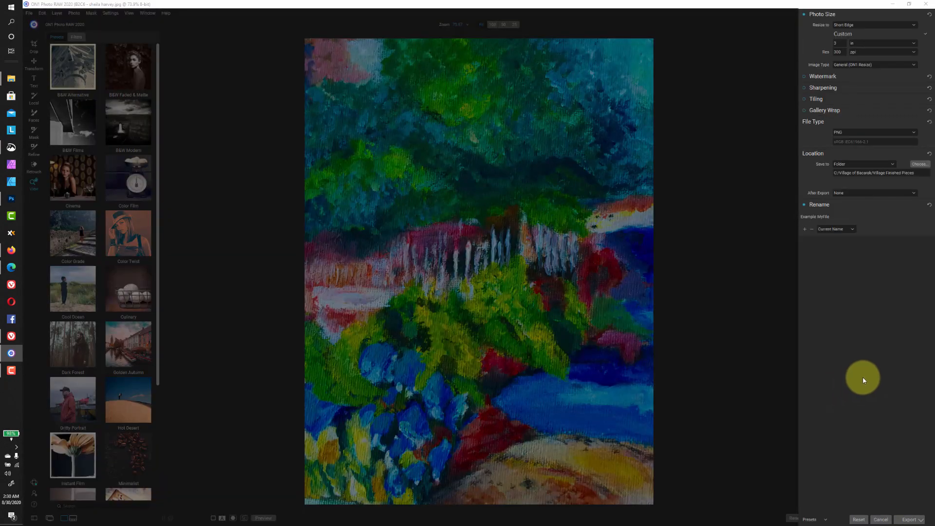
{"action": "left_click", "coordinate": [907, 518]}
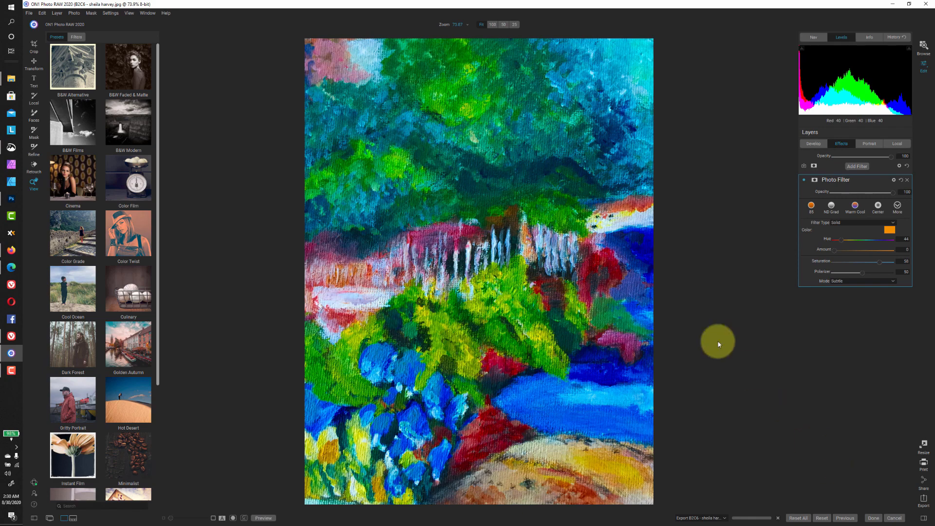
Inspect the B2C7 waterfall painting up close and export it without adjustments as a PNG to the Village Finished Pieces folder
{"action": "key", "text": "Right"}
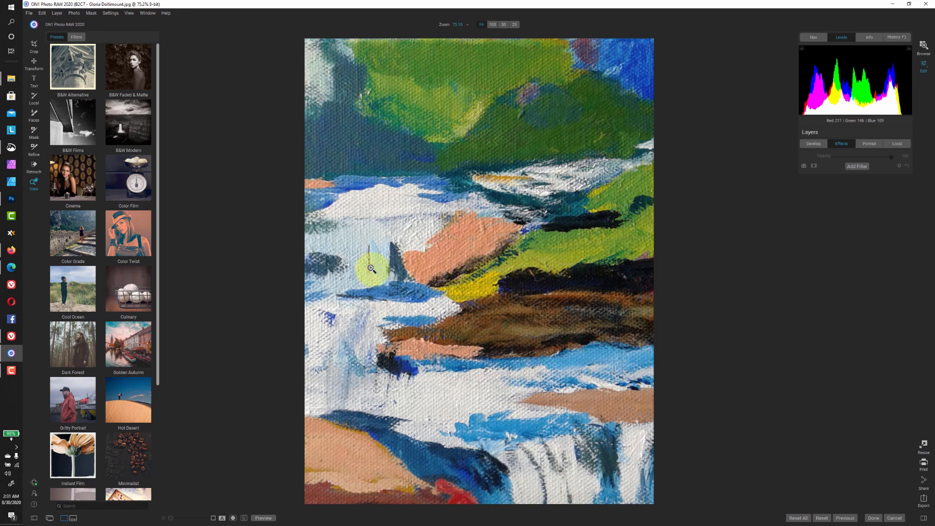
{"action": "left_click", "coordinate": [377, 226]}
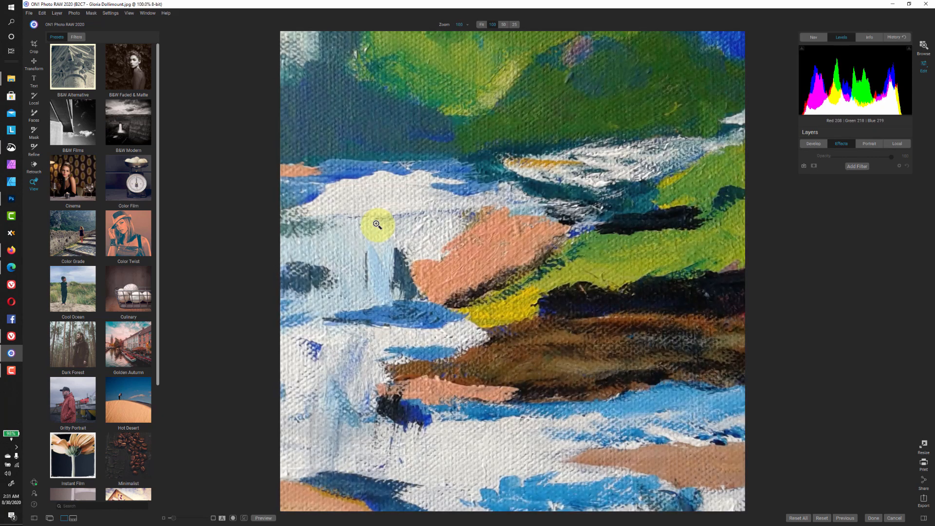
{"action": "left_click", "coordinate": [377, 226], "text": "alt"}
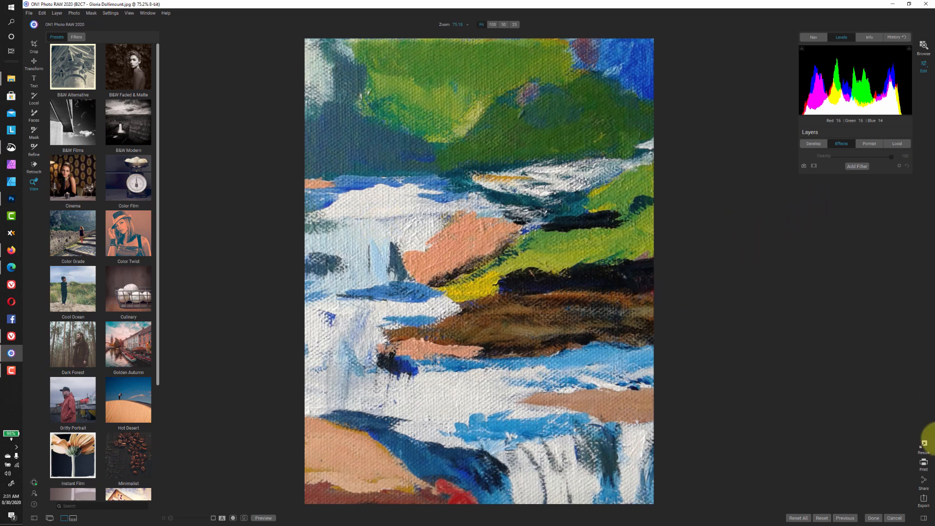
{"action": "left_click", "coordinate": [925, 500]}
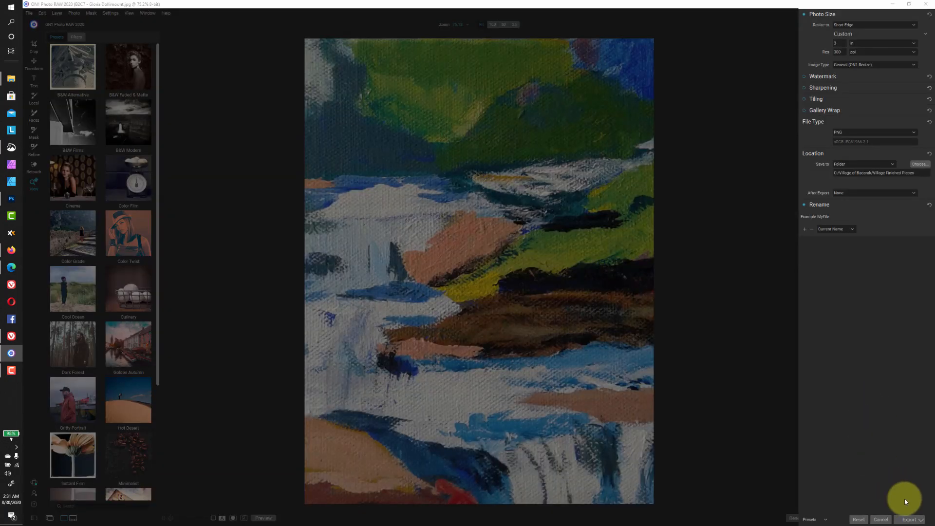
{"action": "left_click", "coordinate": [911, 521]}
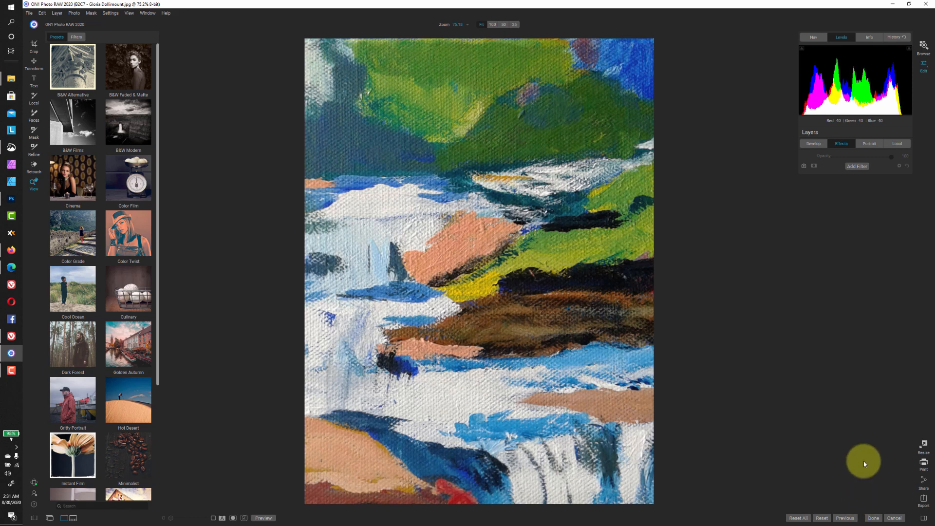
Add a Photo Filter effect with the Polarizer style to the B2C8 painting and export it as a PNG
{"action": "key", "text": "Right"}
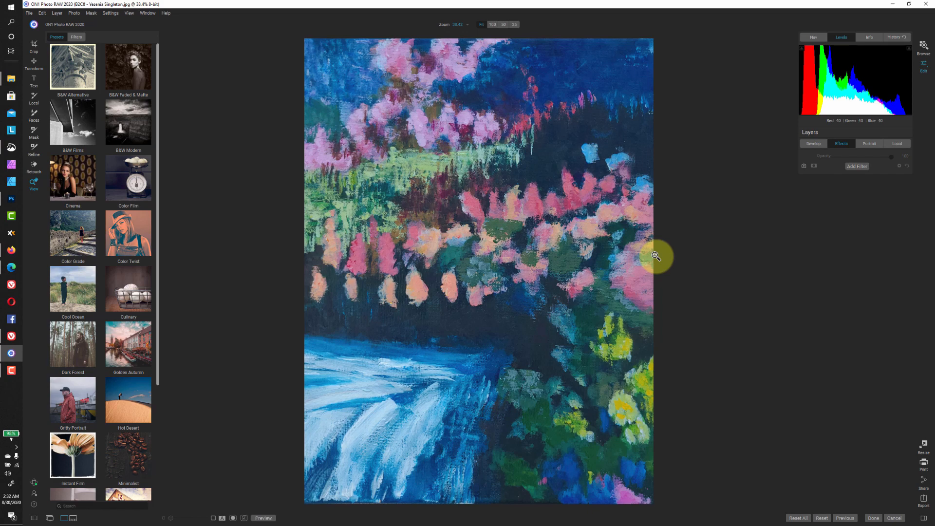
{"action": "left_click", "coordinate": [852, 166]}
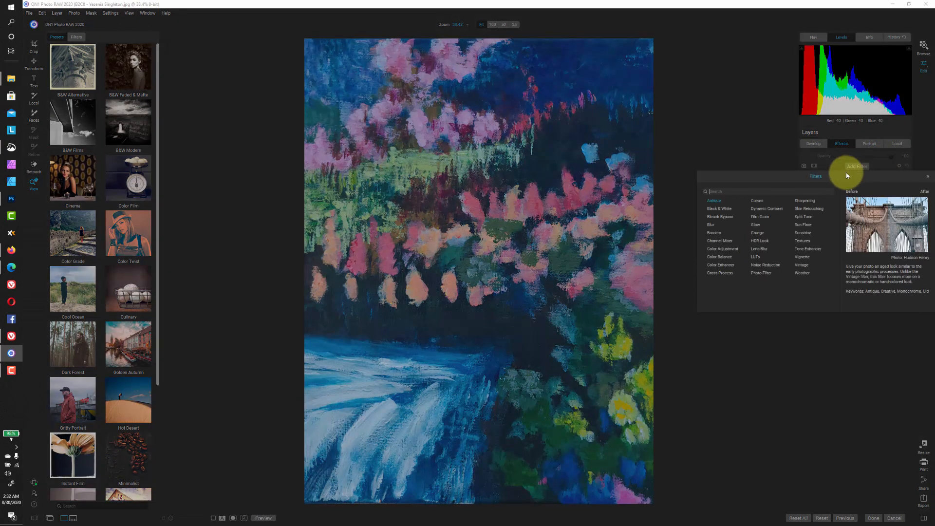
{"action": "left_click", "coordinate": [763, 272]}
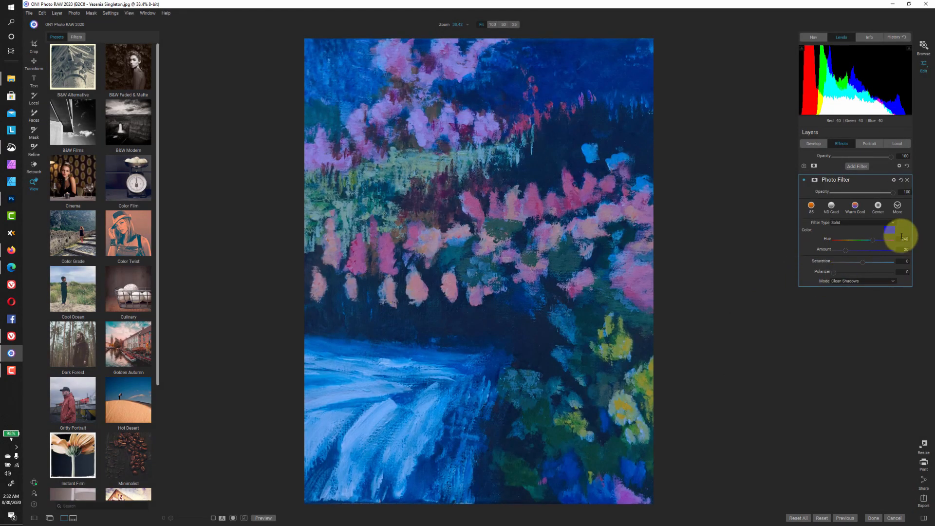
{"action": "left_click", "coordinate": [898, 205]}
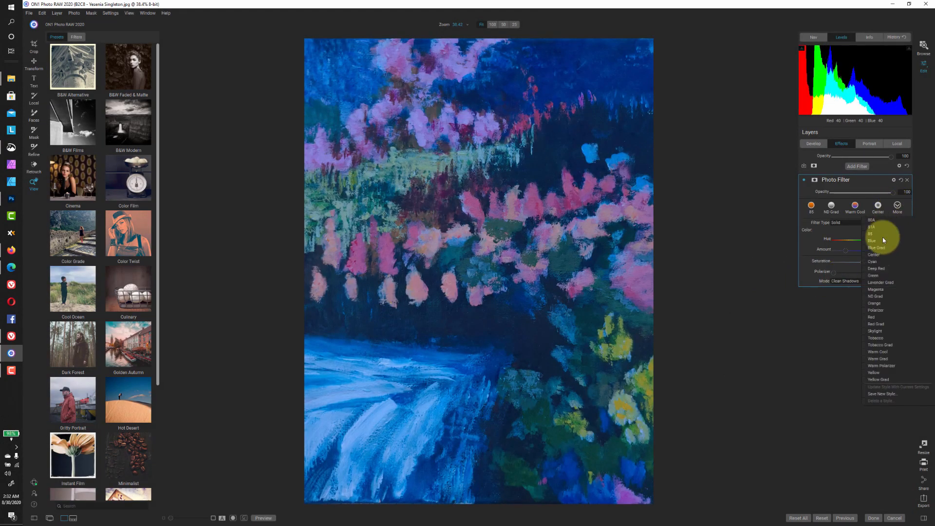
{"action": "left_click", "coordinate": [888, 309]}
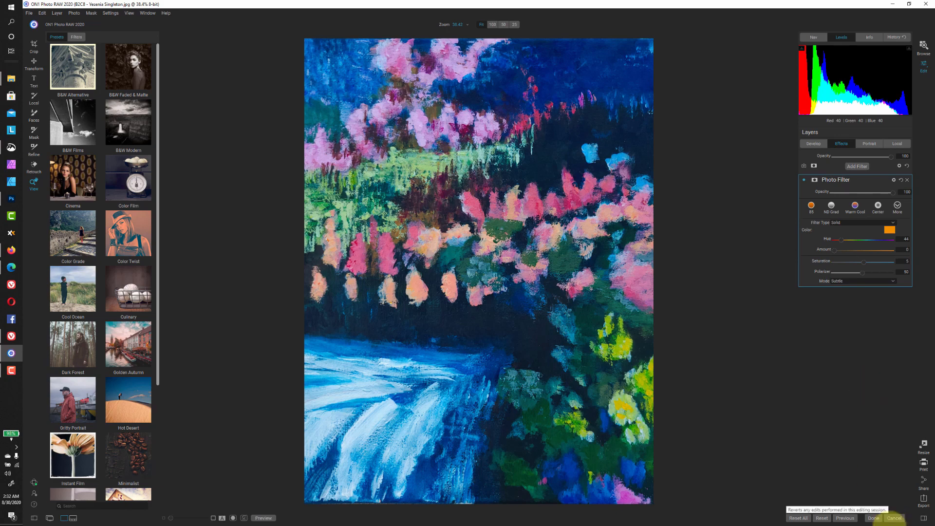
{"action": "left_click", "coordinate": [923, 501]}
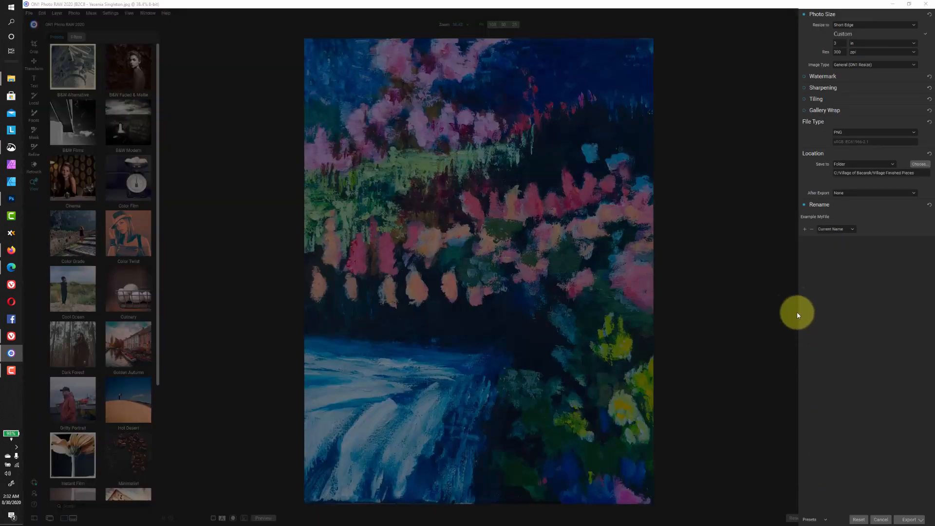
{"action": "left_click", "coordinate": [907, 520]}
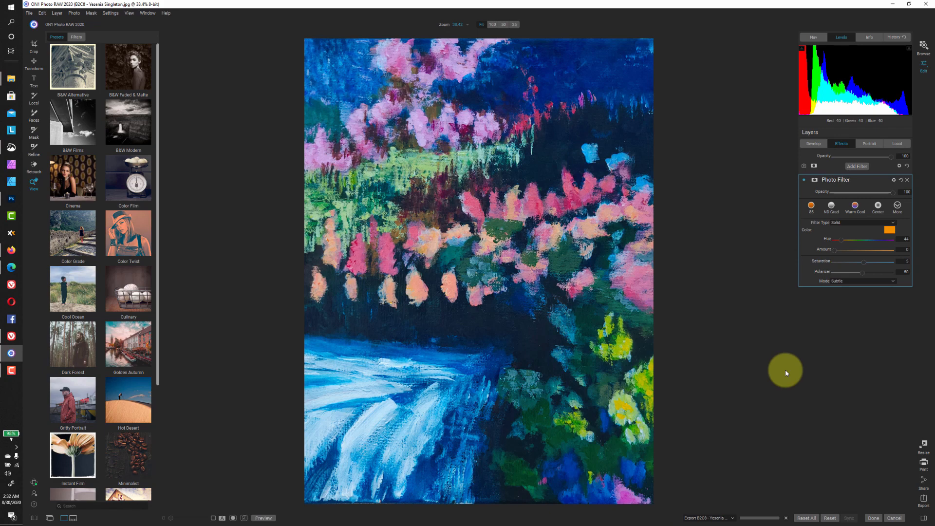
Switch to the B2C9 painting, add a Photo Filter effect with the Polarizer style and reduce its polarizer amount to about 34
{"action": "key", "text": "Right"}
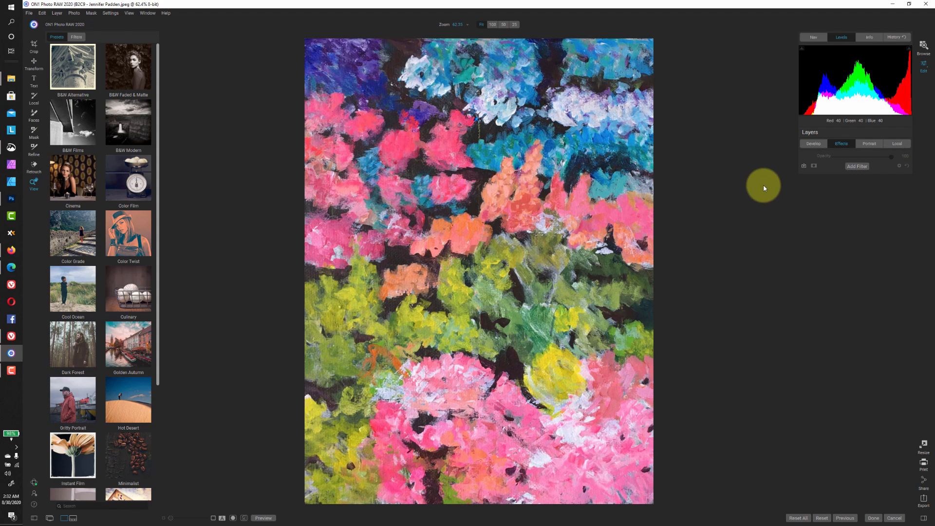
{"action": "left_click", "coordinate": [849, 144]}
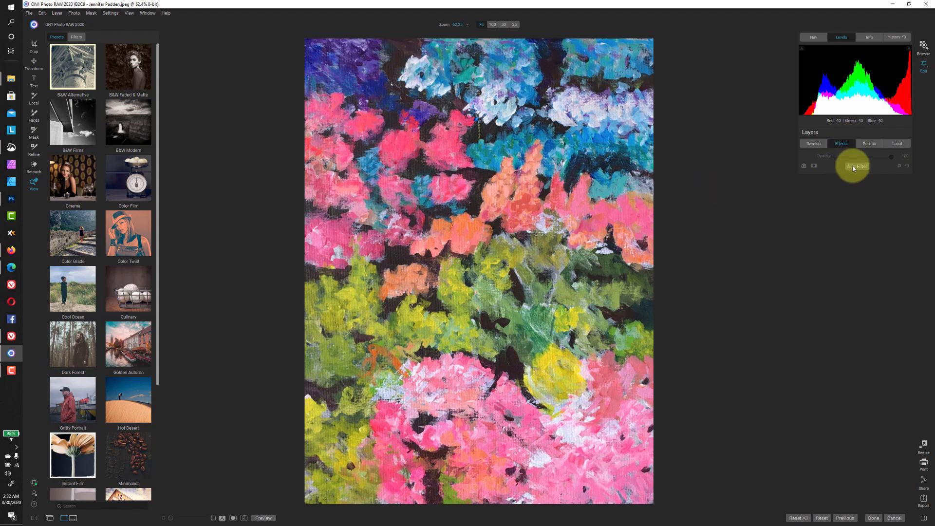
{"action": "left_click", "coordinate": [853, 167]}
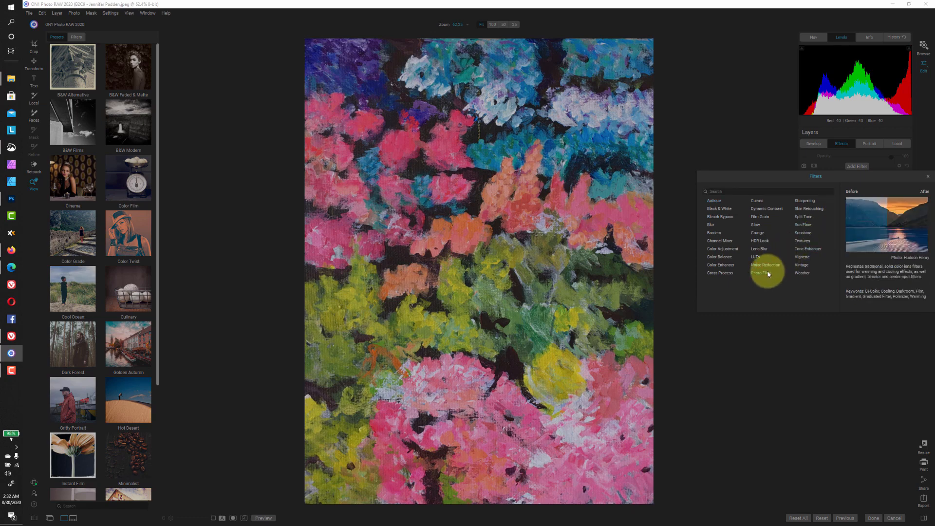
{"action": "left_click", "coordinate": [767, 271]}
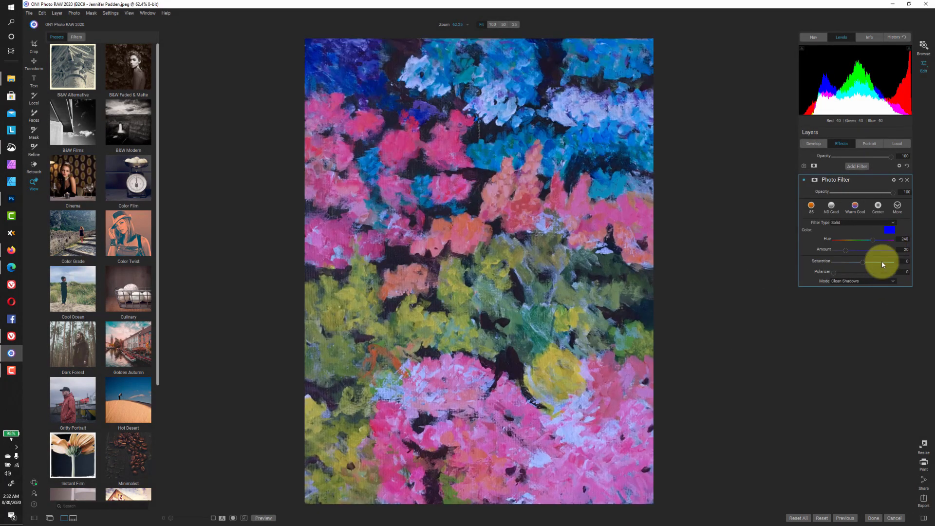
{"action": "left_click", "coordinate": [898, 206]}
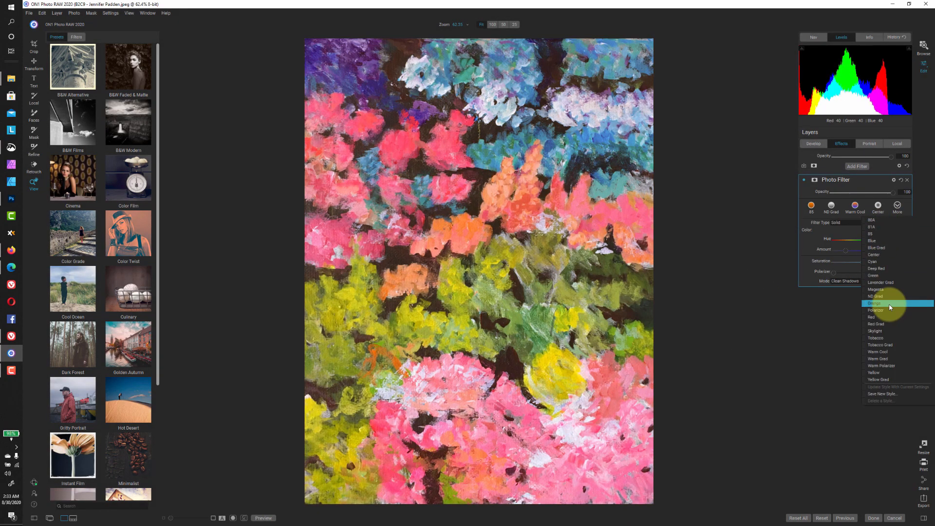
{"action": "left_click", "coordinate": [887, 307]}
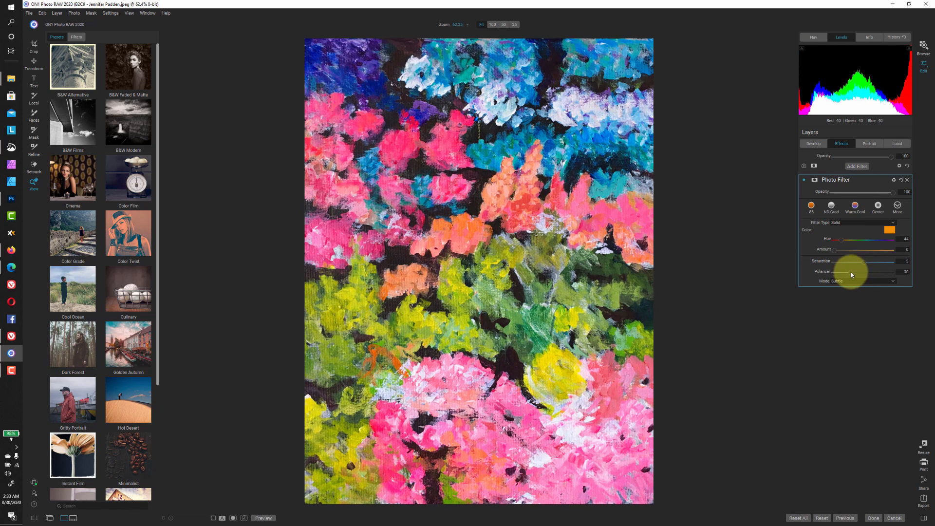
{"action": "left_click_drag", "start_coordinate": [851, 276], "coordinate": [856, 274]}
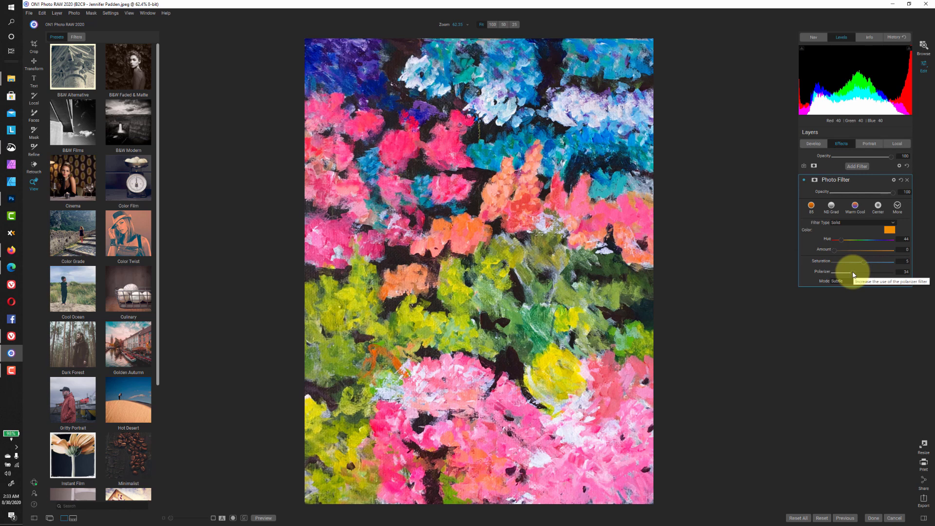
{"action": "left_click", "coordinate": [853, 273]}
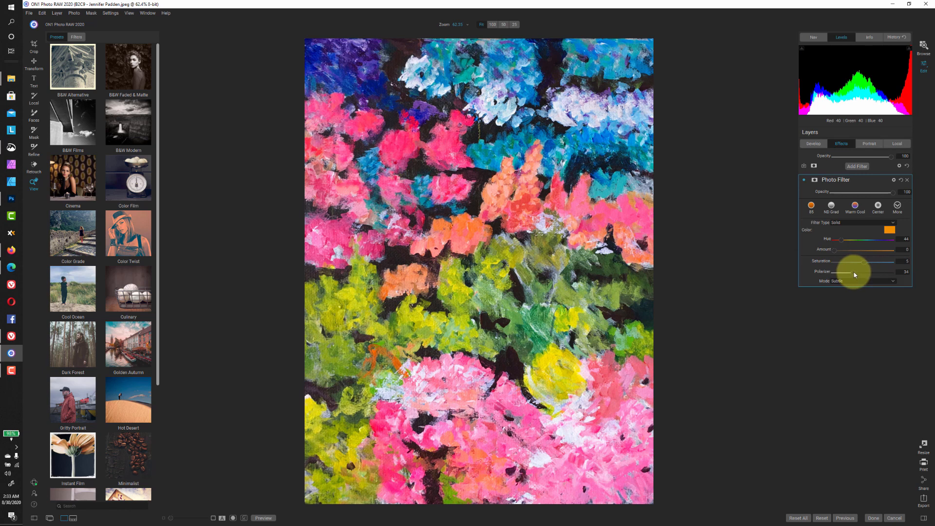
Lower the B2C9 Develop highlights to about -40 and export the painting as a PNG to the Village Finished Pieces folder
{"action": "left_click", "coordinate": [808, 145]}
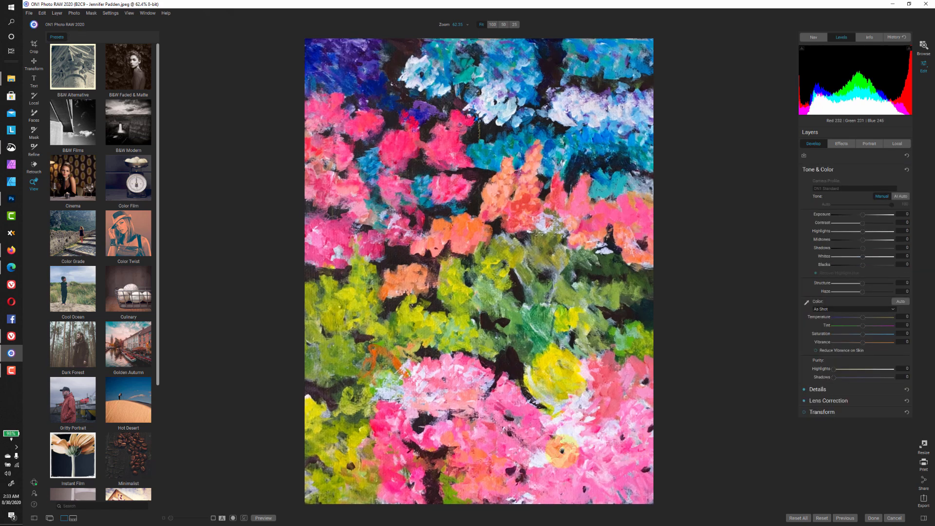
{"action": "left_click", "coordinate": [561, 451]}
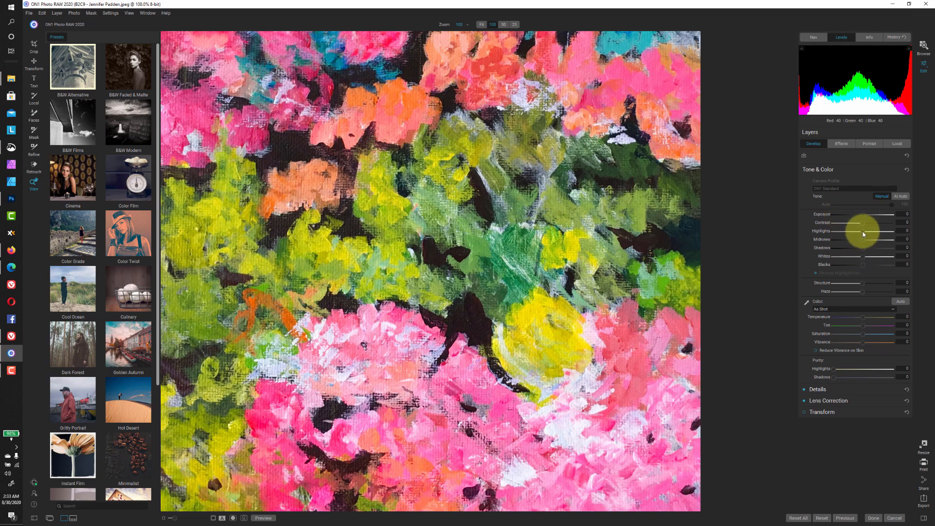
{"action": "left_click_drag", "start_coordinate": [855, 236], "coordinate": [851, 235]}
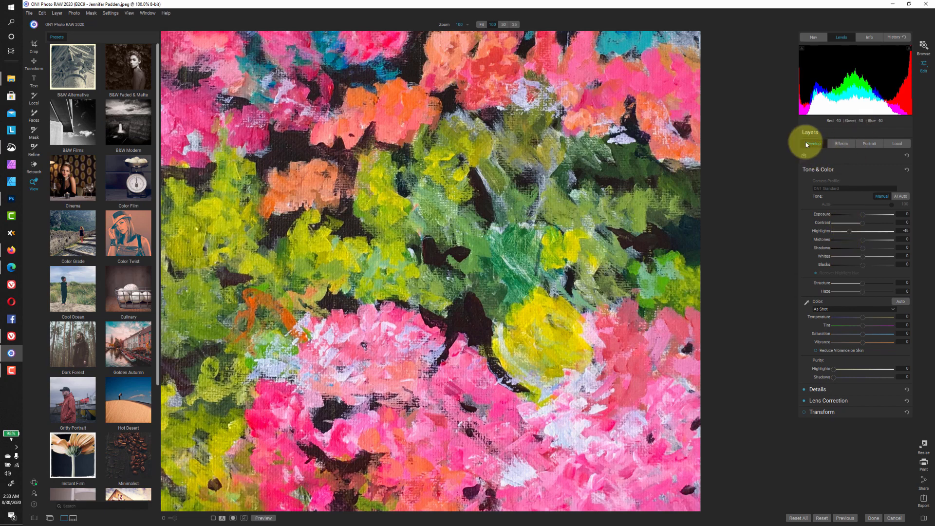
{"action": "left_click", "coordinate": [485, 206]}
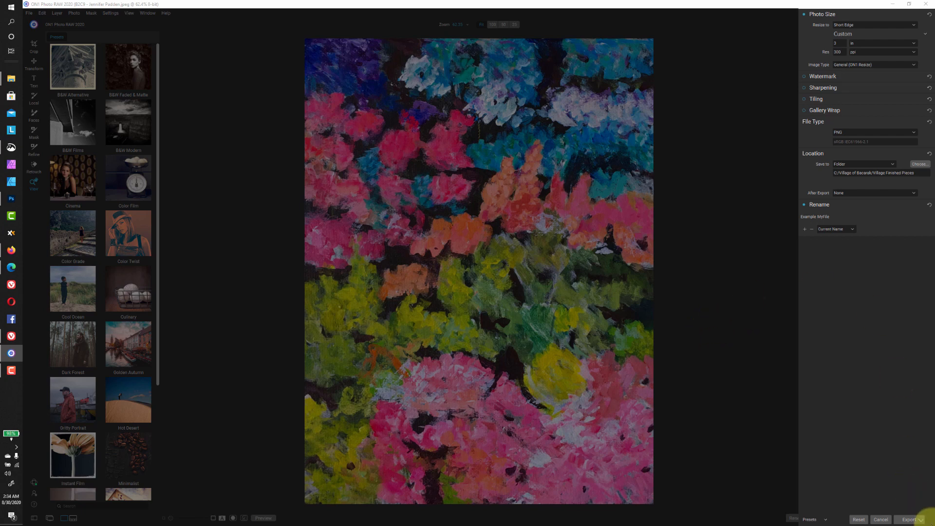
{"action": "left_click", "coordinate": [907, 520]}
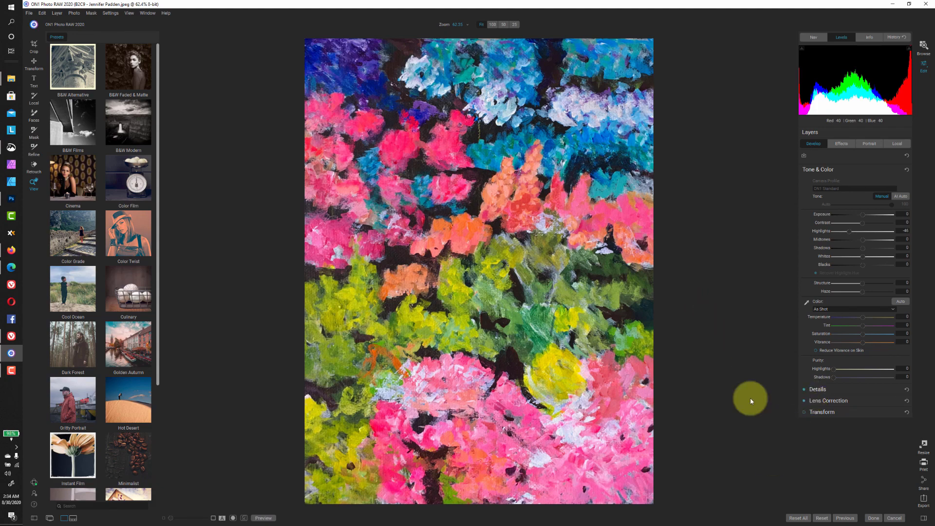
Switch to the B2C10 painting and add a Photo Filter effect with the Polarizer style
{"action": "key", "text": "Right"}
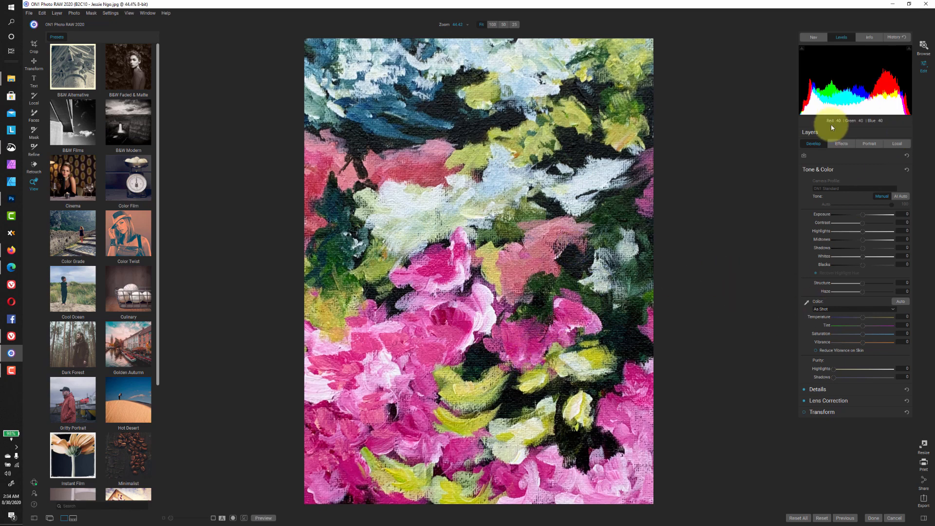
{"action": "left_click", "coordinate": [840, 141]}
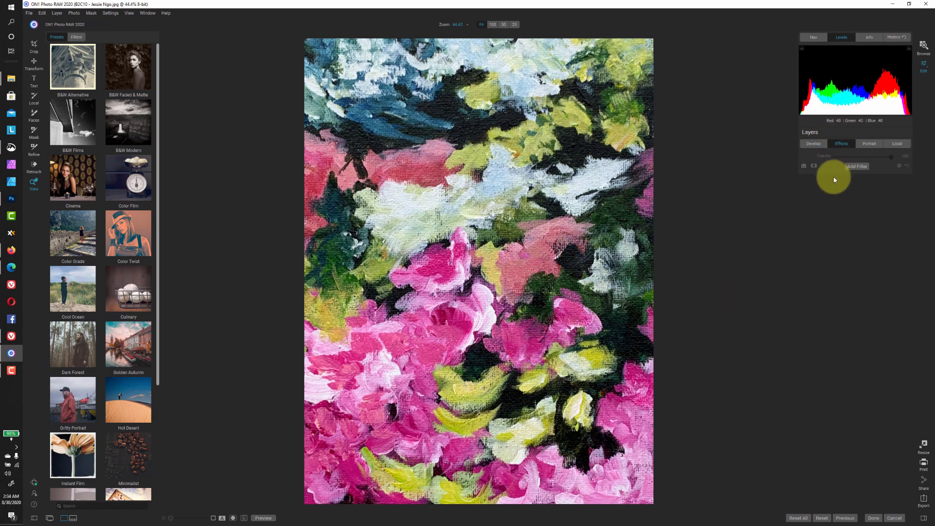
{"action": "left_click", "coordinate": [857, 166]}
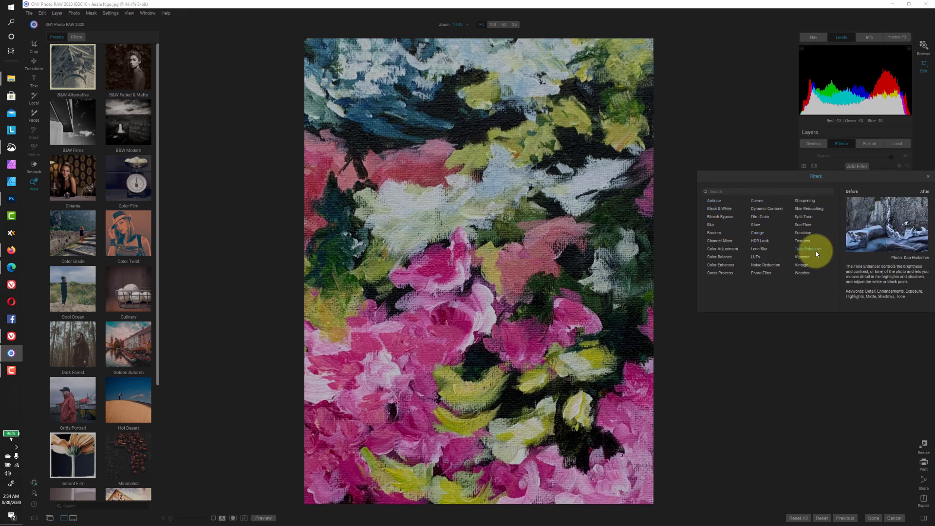
{"action": "left_click", "coordinate": [769, 273]}
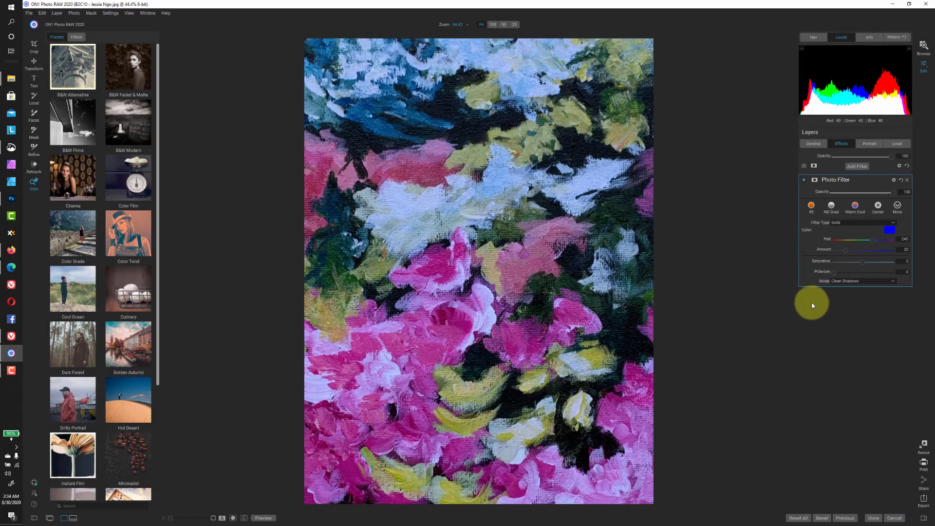
{"action": "left_click", "coordinate": [897, 205]}
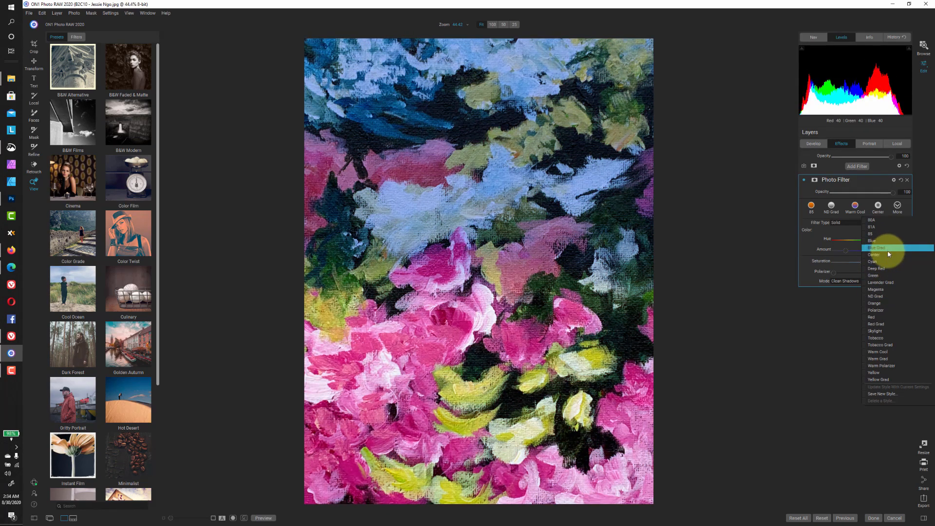
{"action": "left_click", "coordinate": [887, 309]}
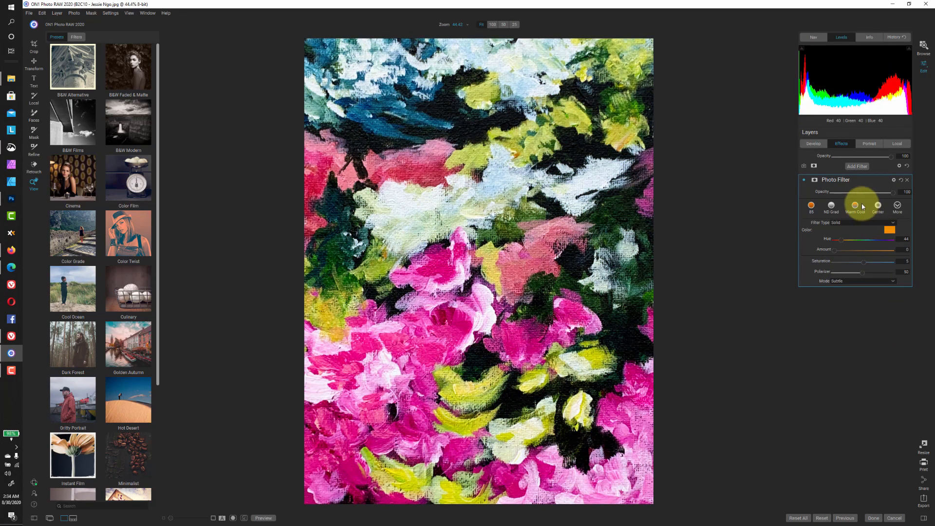
Set the B2C10 Photo Filter saturation to 1 and polarizer to about 46, comparing the painting with the filter off and on
{"action": "left_click", "coordinate": [847, 263]}
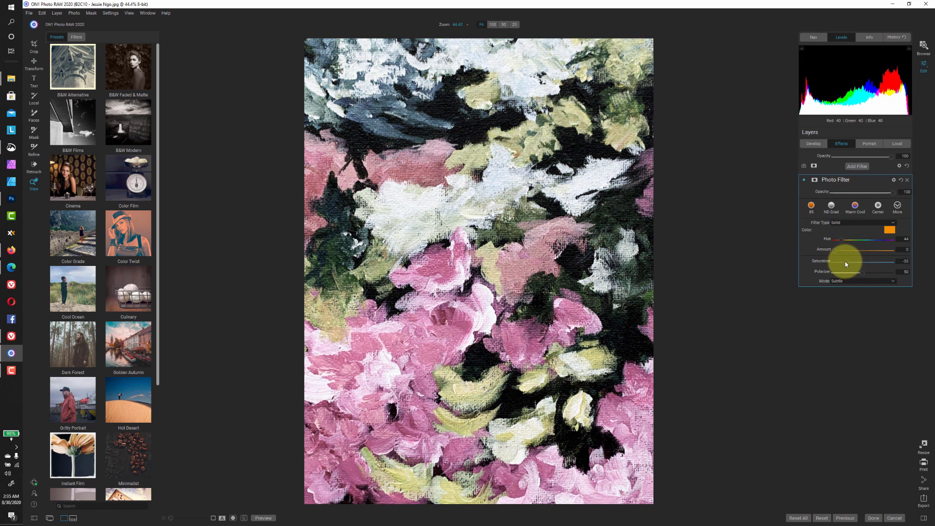
{"action": "left_click", "coordinate": [860, 262]}
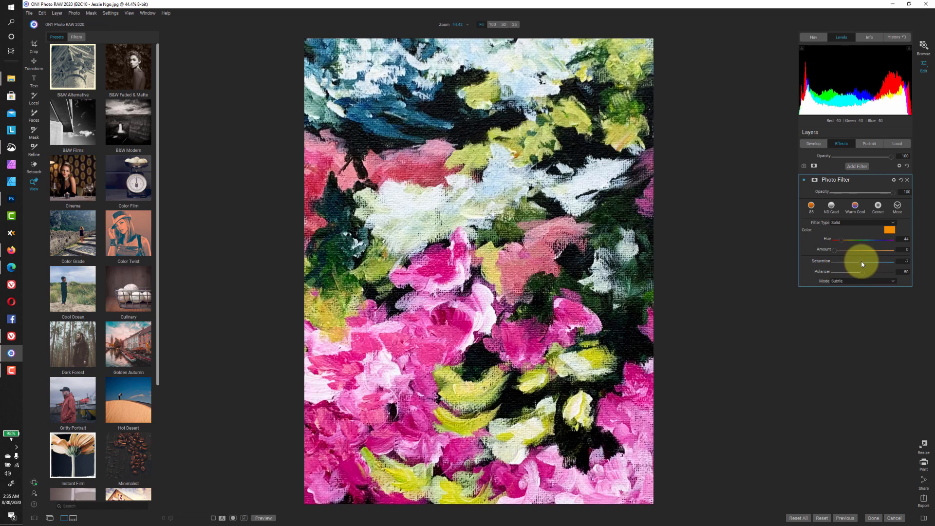
{"action": "left_click_drag", "start_coordinate": [862, 262], "coordinate": [863, 262]}
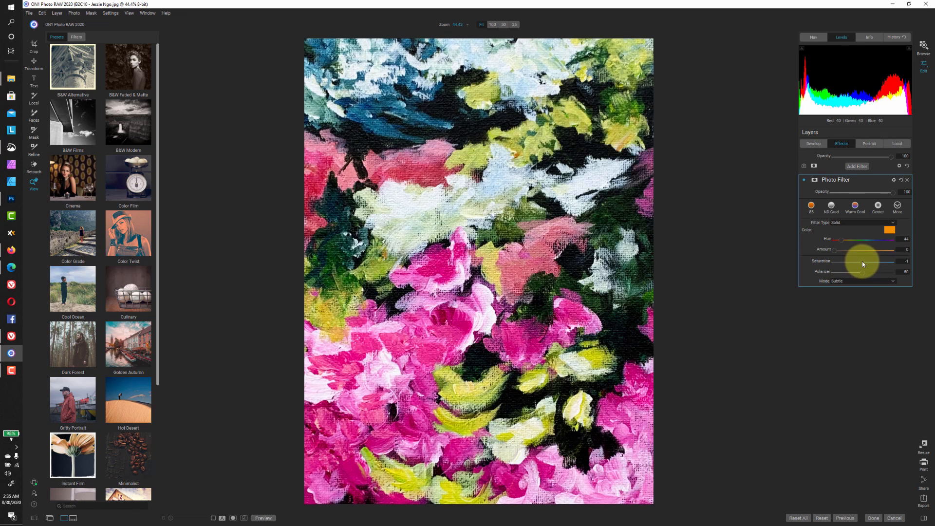
{"action": "left_click", "coordinate": [840, 272]}
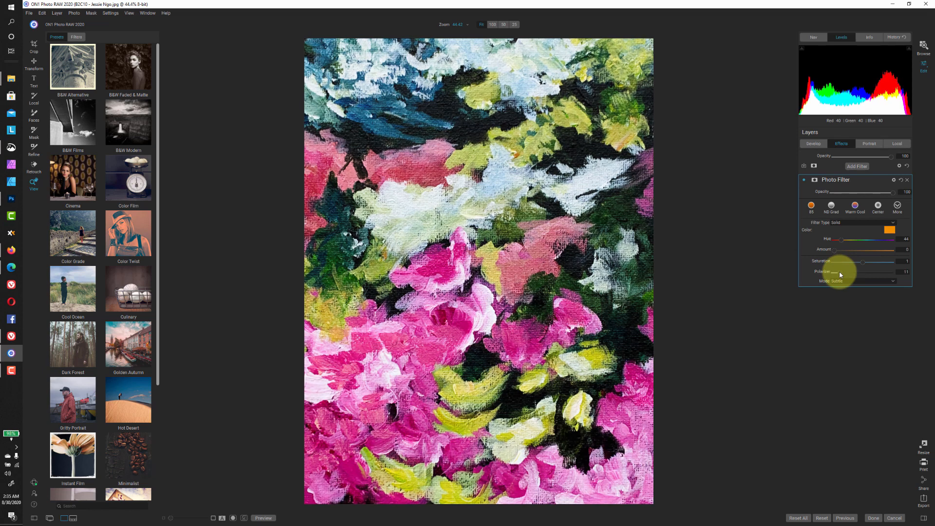
{"action": "left_click_drag", "start_coordinate": [840, 275], "coordinate": [837, 274]}
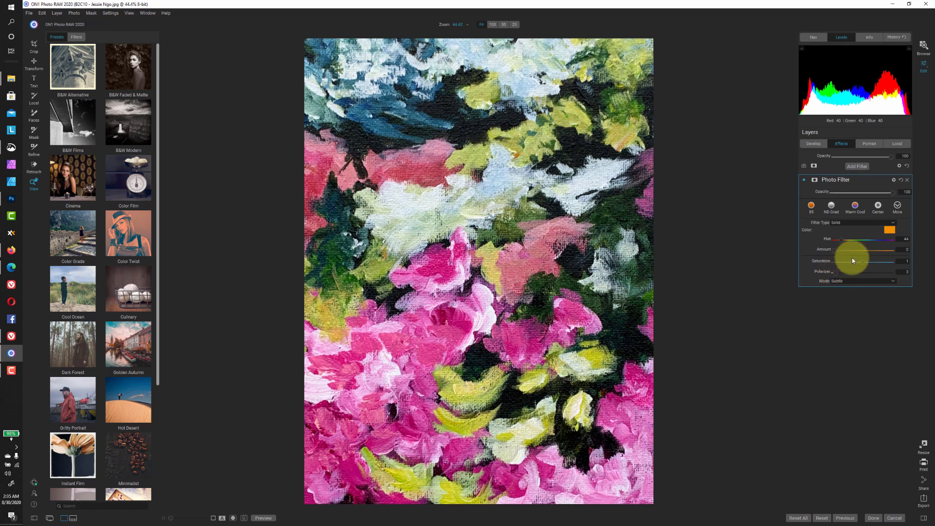
{"action": "left_click", "coordinate": [803, 180]}
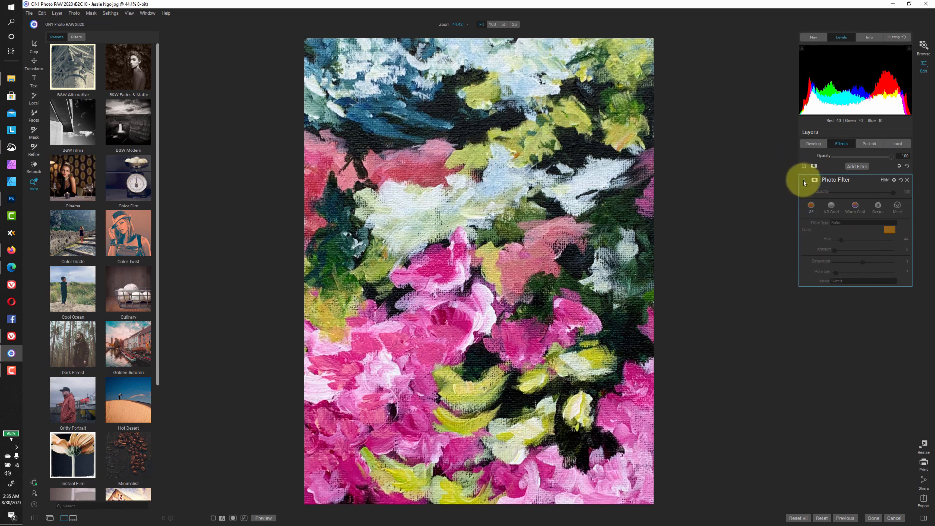
{"action": "left_click", "coordinate": [804, 182]}
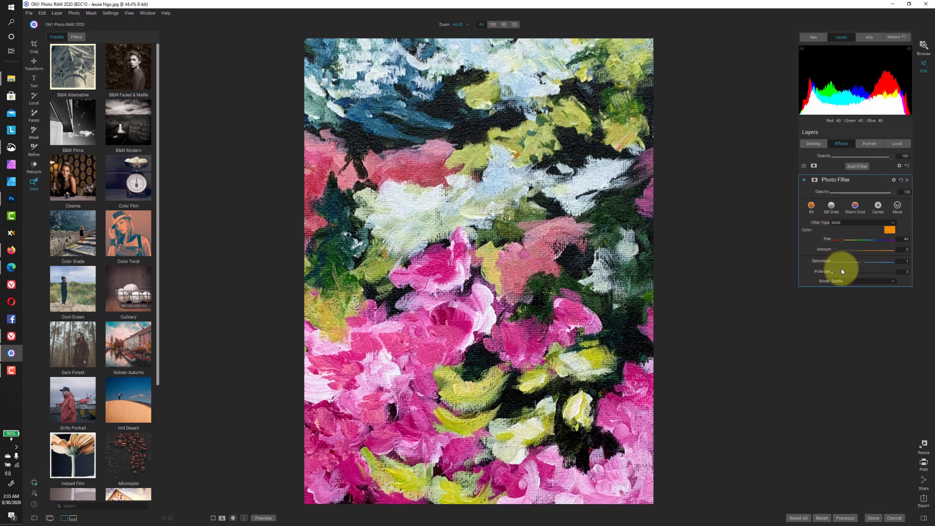
{"action": "left_click_drag", "start_coordinate": [841, 273], "coordinate": [860, 280]}
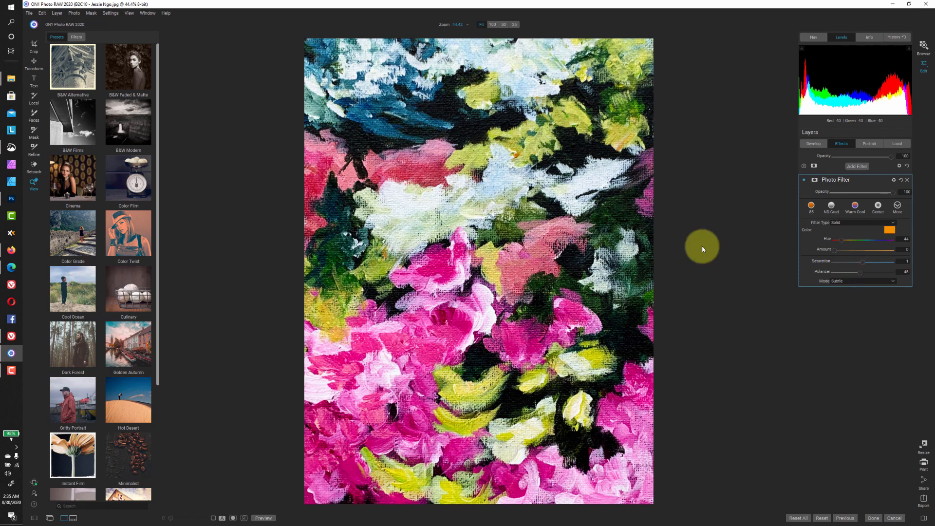
Lower the B2C10 Develop highlights to about -21 and export the painting as a PNG to the Village Finished Pieces folder
{"action": "left_click", "coordinate": [424, 200]}
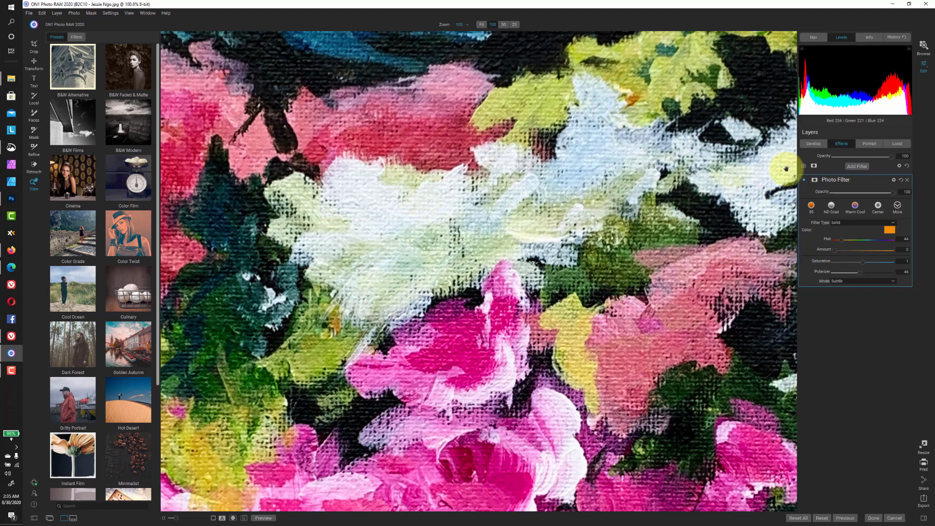
{"action": "left_click", "coordinate": [813, 144]}
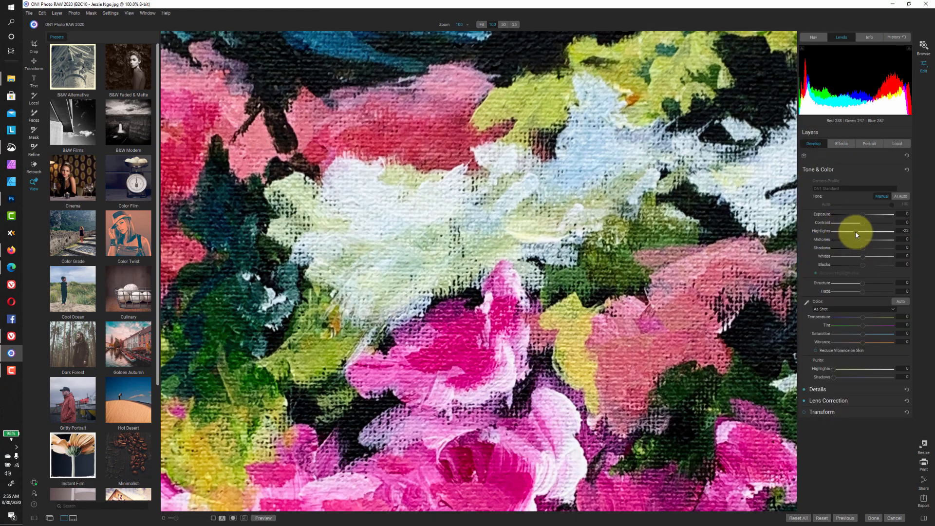
{"action": "left_click", "coordinate": [856, 233]}
{"action": "left_click", "coordinate": [520, 173]}
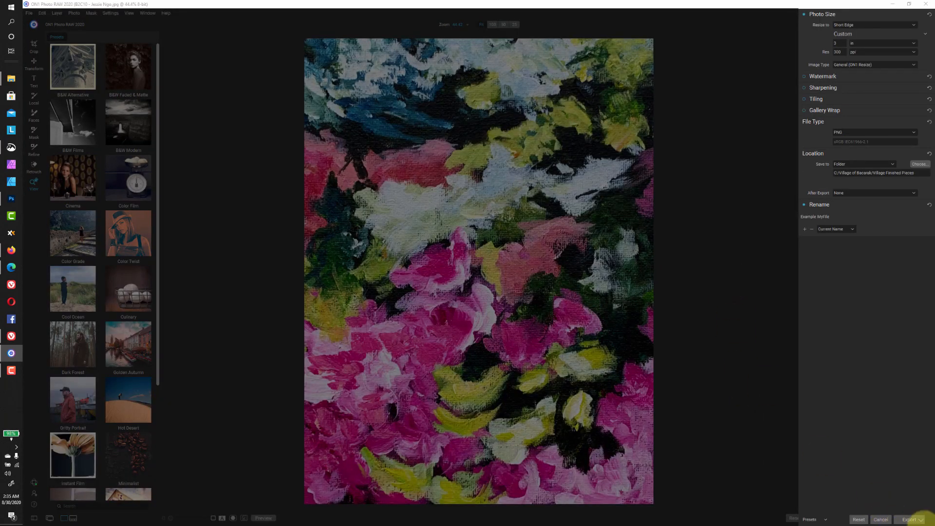
{"action": "left_click", "coordinate": [910, 519]}
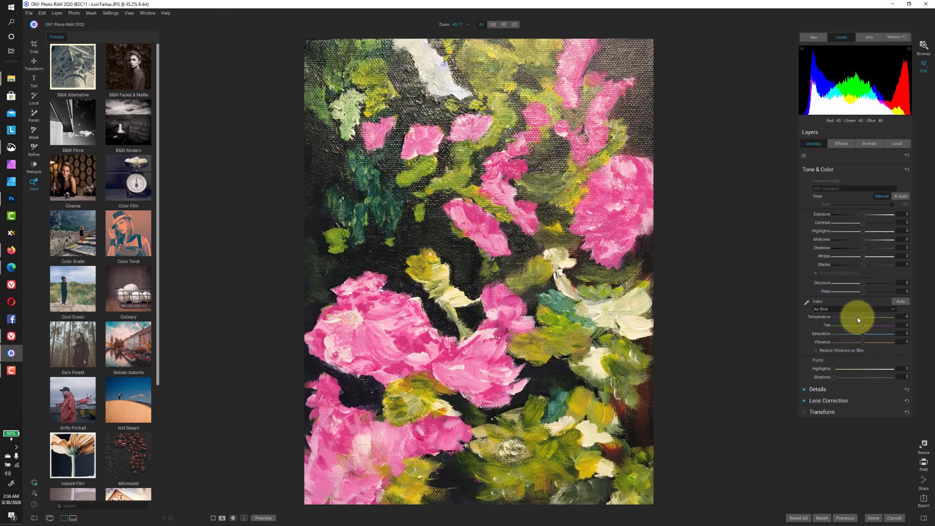
Lower the B2C11 Develop temperature to about -40 and add a Photo Filter effect with the Polarizer style
{"action": "left_click_drag", "start_coordinate": [858, 320], "coordinate": [850, 317]}
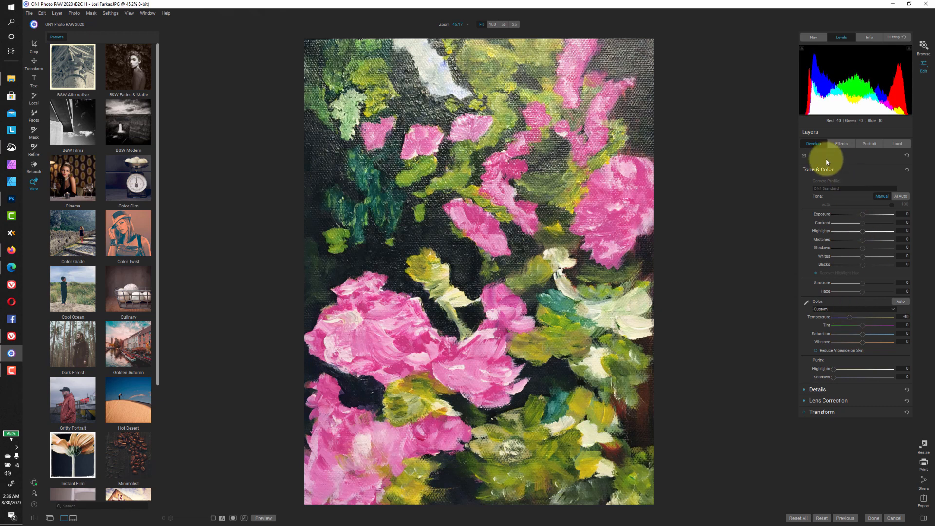
{"action": "left_click", "coordinate": [843, 144]}
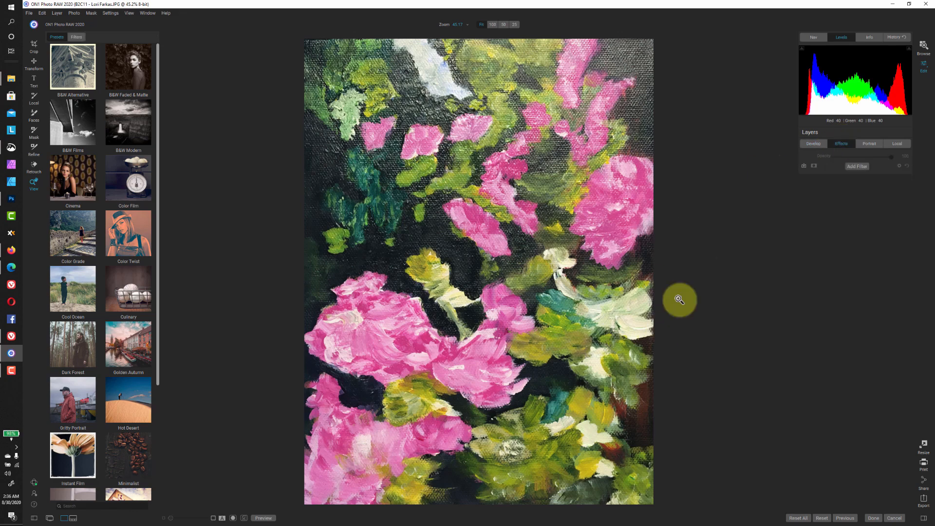
{"action": "left_click", "coordinate": [858, 167]}
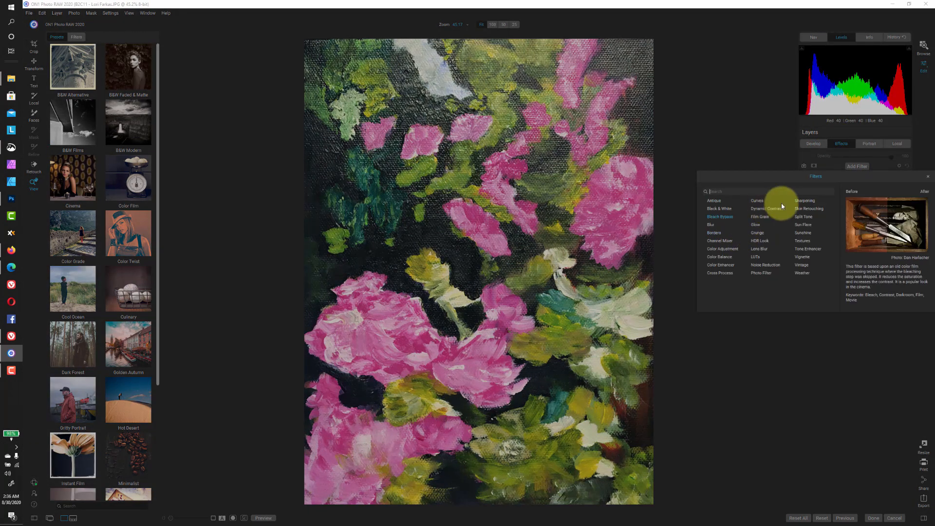
{"action": "left_click", "coordinate": [764, 272]}
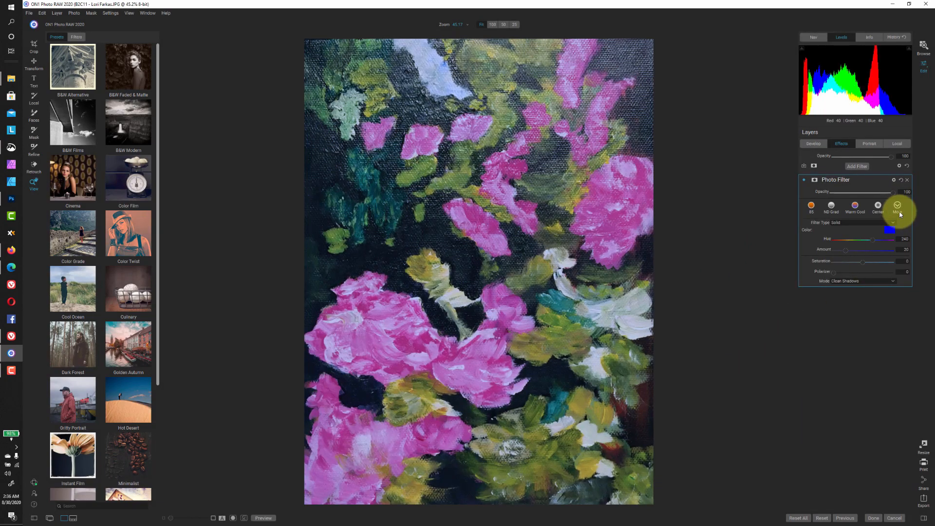
{"action": "left_click", "coordinate": [898, 207]}
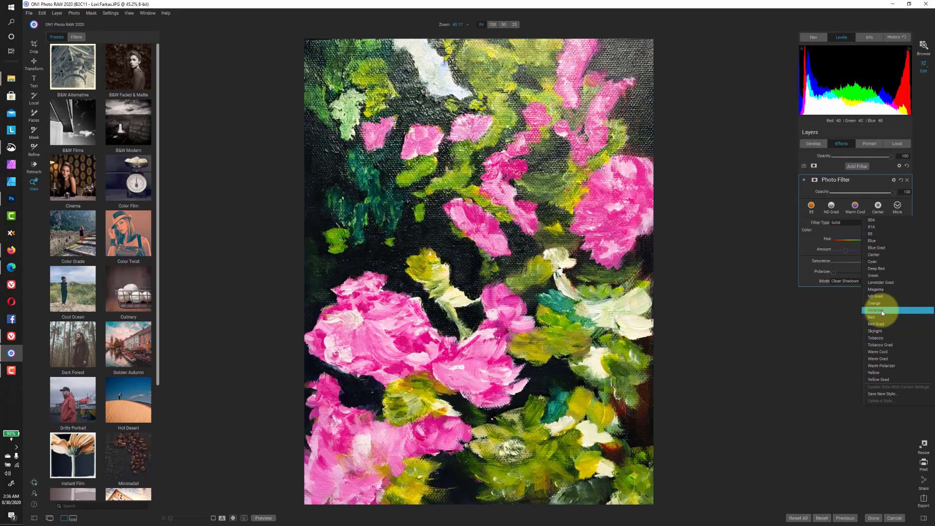
{"action": "left_click", "coordinate": [882, 311]}
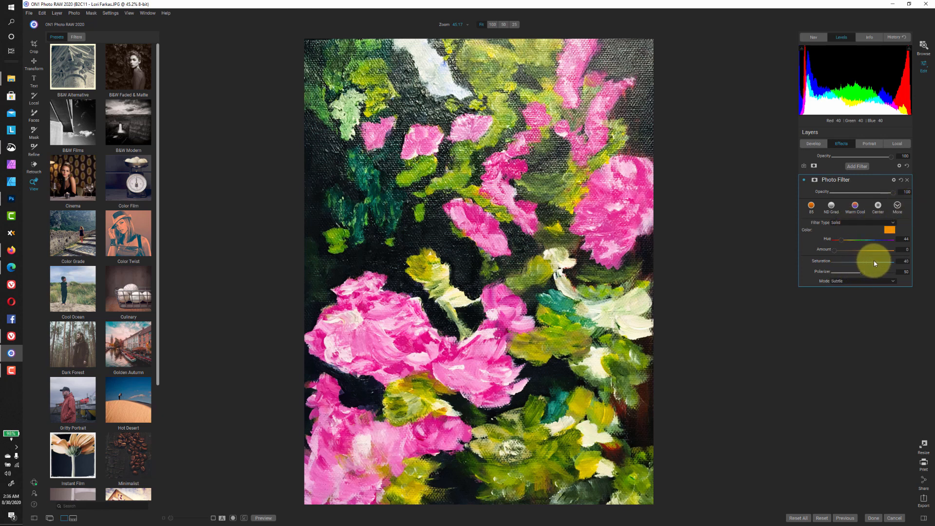
Set the B2C11 Photo Filter saturation to 1 and polarizer to 100, and export the painting as a PNG to the Village Finished Pieces folder
{"action": "mouse_move", "coordinate": [874, 261]}
{"action": "left_mouse_down"}
{"action": "mouse_move", "coordinate": [909, 264]}
{"action": "mouse_move", "coordinate": [689, 242]}
{"action": "mouse_move", "coordinate": [896, 275]}
{"action": "mouse_move", "coordinate": [835, 265]}
{"action": "mouse_move", "coordinate": [850, 268]}
{"action": "left_mouse_up"}
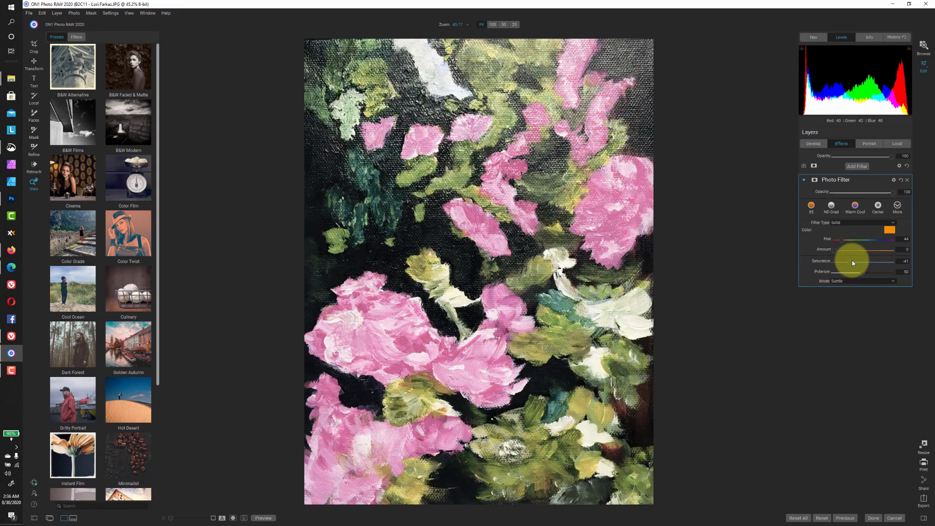
{"action": "left_click_drag", "start_coordinate": [863, 262], "coordinate": [903, 274]}
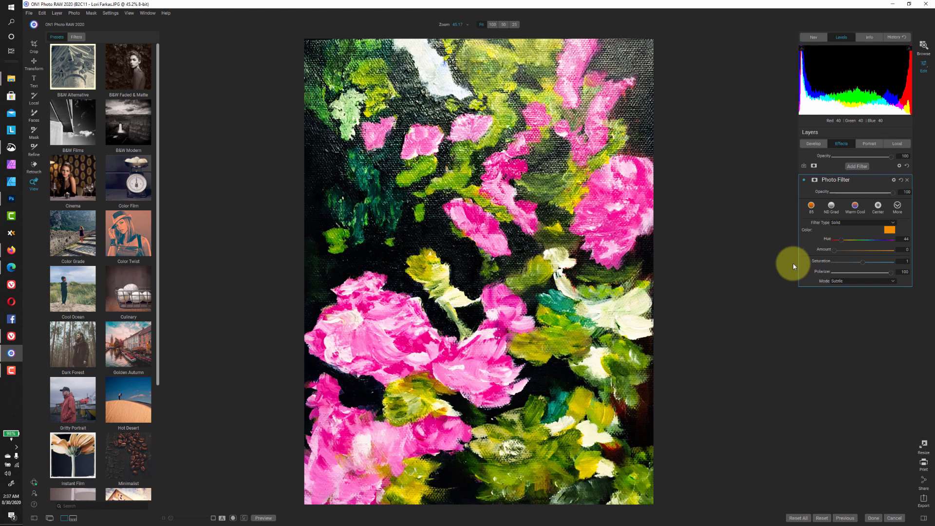
{"action": "left_click", "coordinate": [922, 500]}
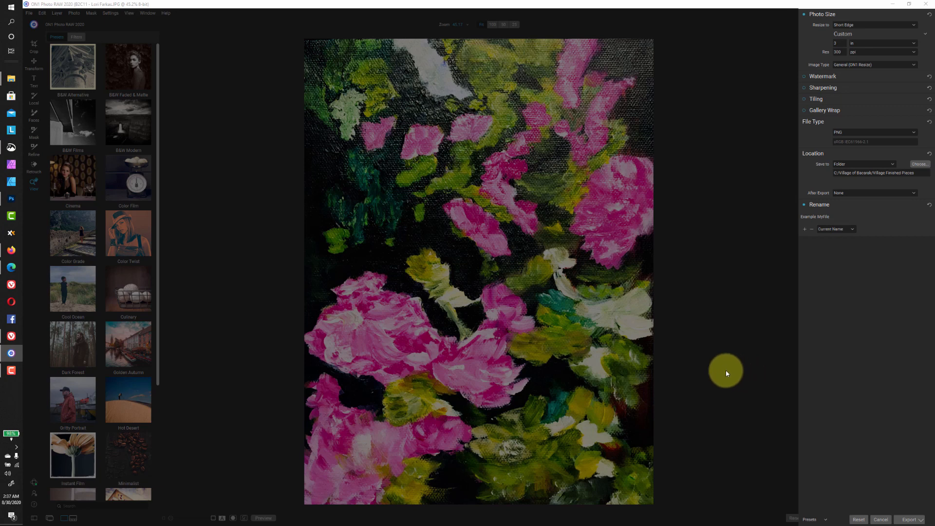
{"action": "left_click", "coordinate": [907, 518]}
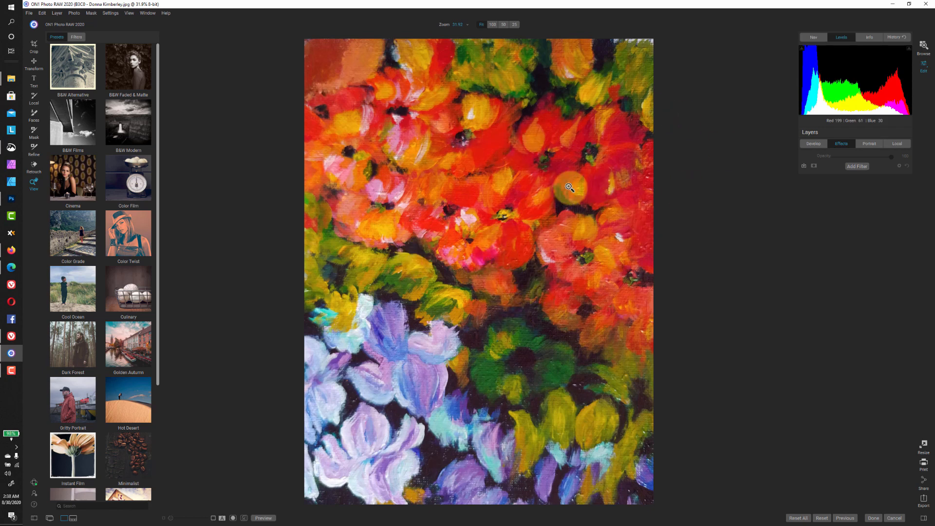
Inspect the B3C0 painting's flowers at 100% and export it unedited as a PNG to the Village Finished Pieces folder
{"action": "left_click", "coordinate": [506, 228]}
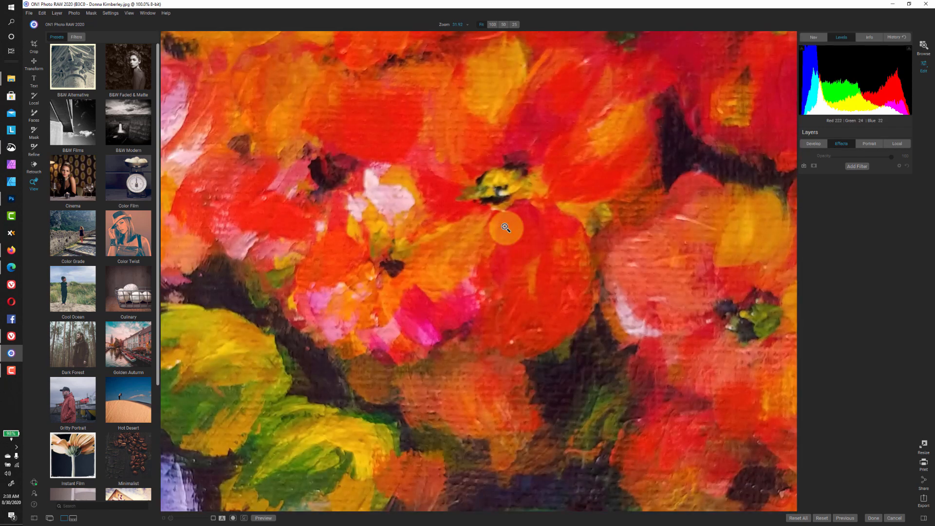
{"action": "left_click_drag", "start_coordinate": [287, 337], "coordinate": [407, 219]}
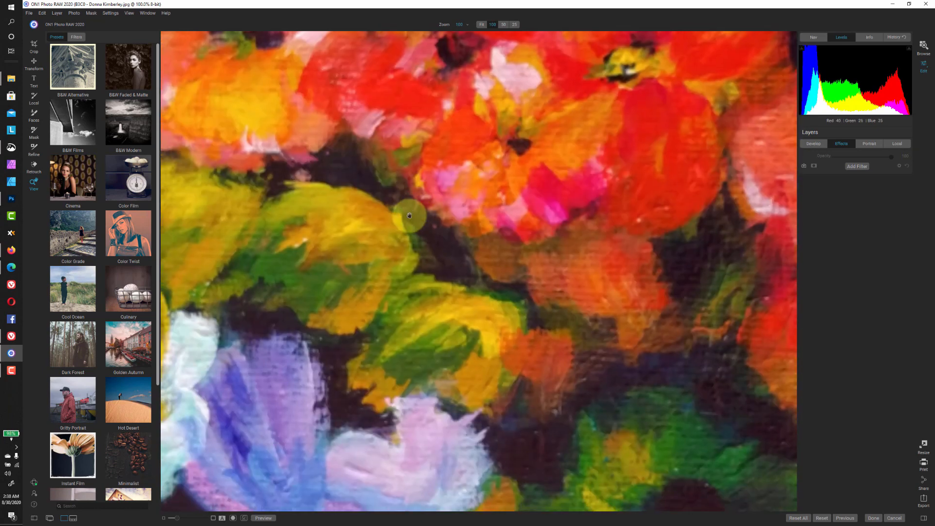
{"action": "left_click_drag", "start_coordinate": [271, 372], "coordinate": [376, 236]}
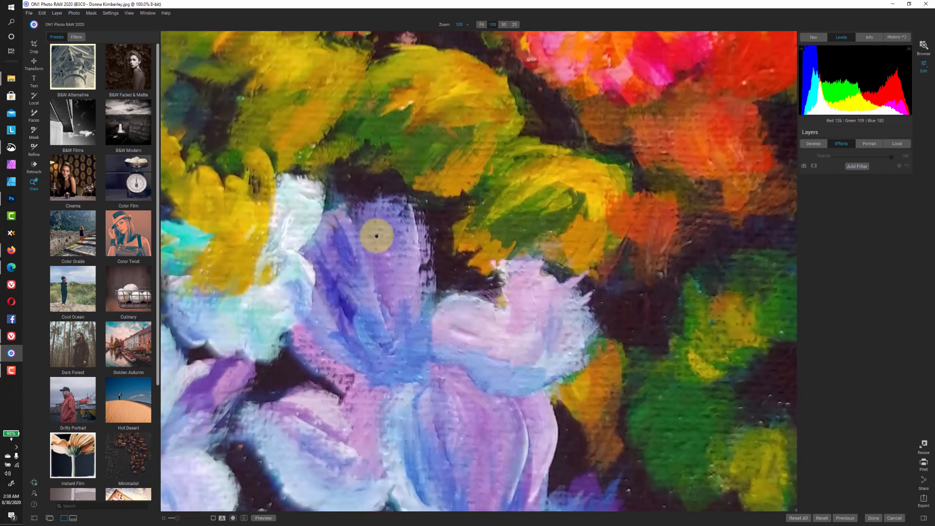
{"action": "left_click", "coordinate": [588, 271]}
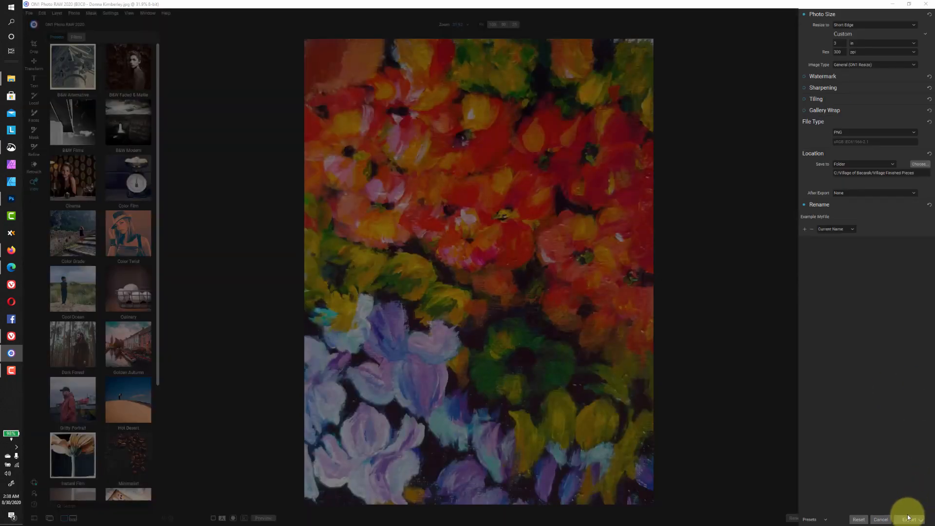
{"action": "left_click", "coordinate": [909, 519]}
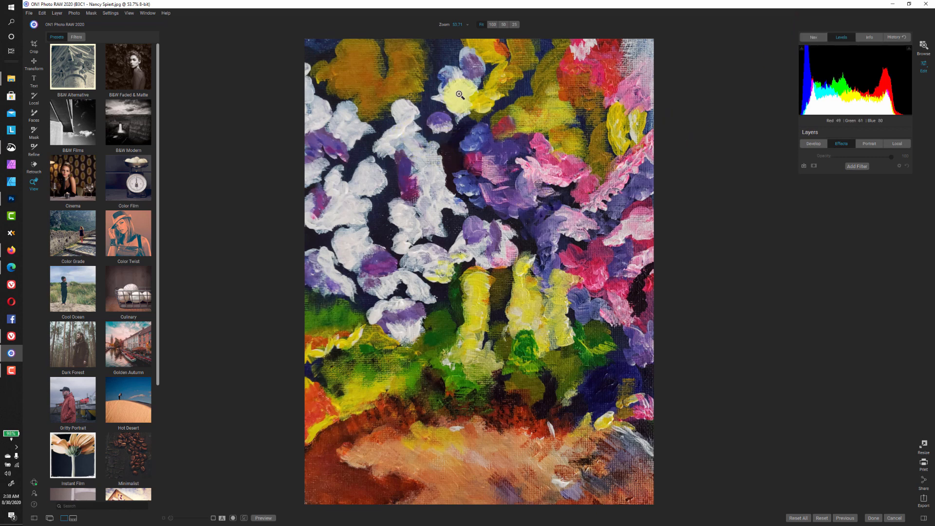
Check the B3C1 painting's detail at 100% and export it unedited as a PNG to the Village Finished Pieces folder
{"action": "left_click", "coordinate": [443, 116]}
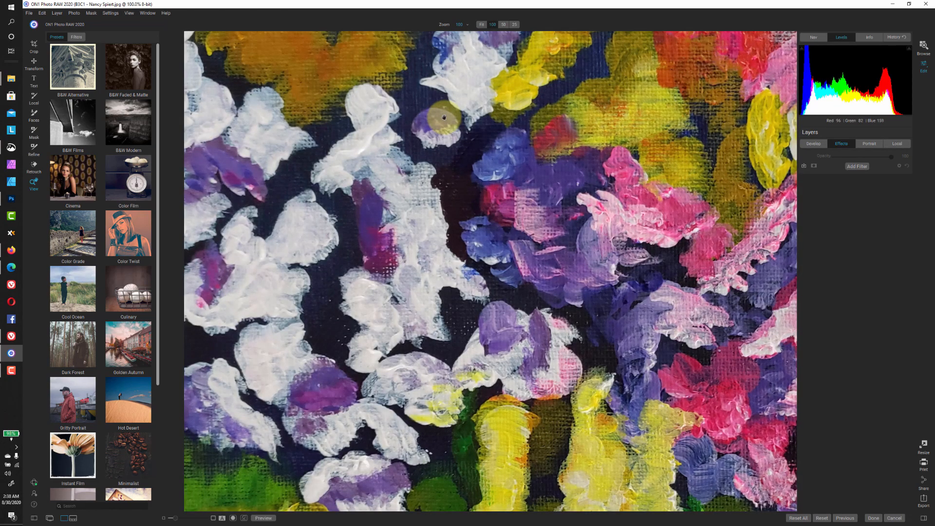
{"action": "left_click", "coordinate": [468, 129]}
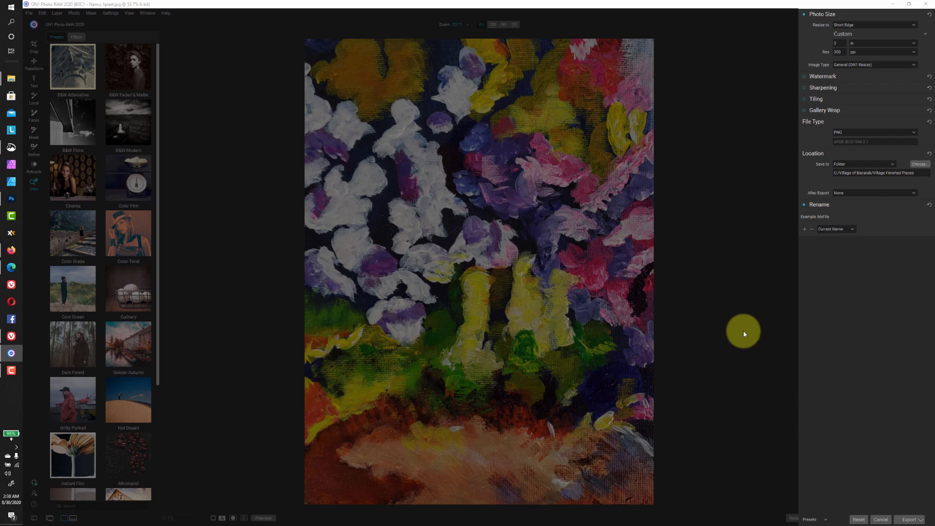
{"action": "left_click", "coordinate": [909, 519]}
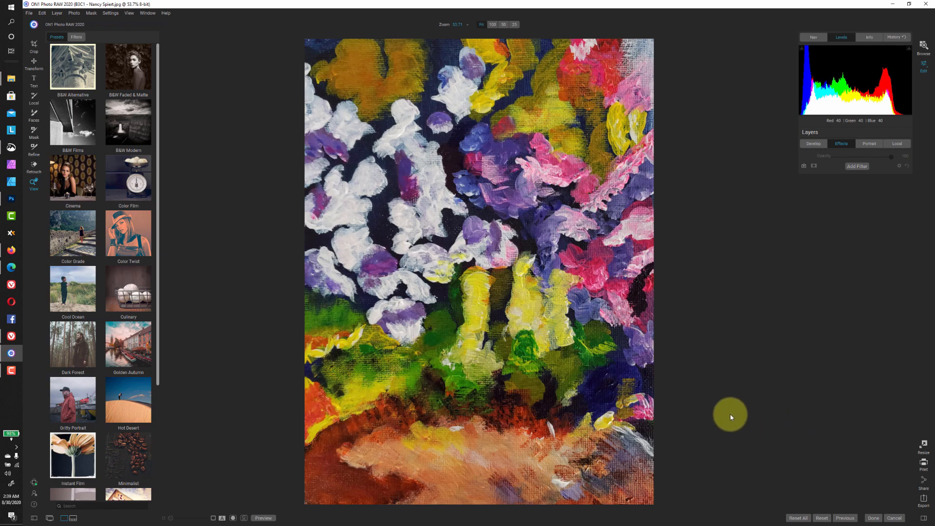
Switch to the B3C2 painting, lower its Develop highlights to about -31, and export it as a PNG to the Village Finished Pieces folder
{"action": "key", "text": "Right"}
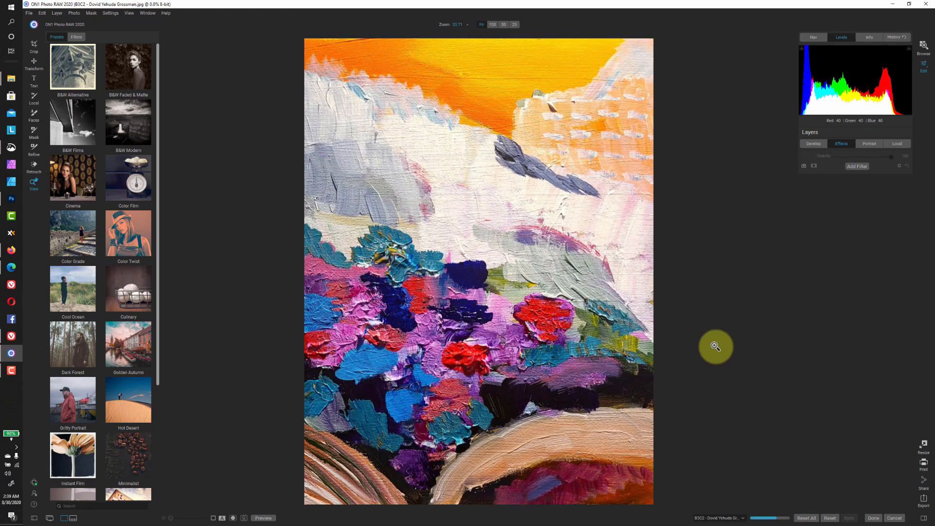
{"action": "left_click", "coordinate": [475, 168]}
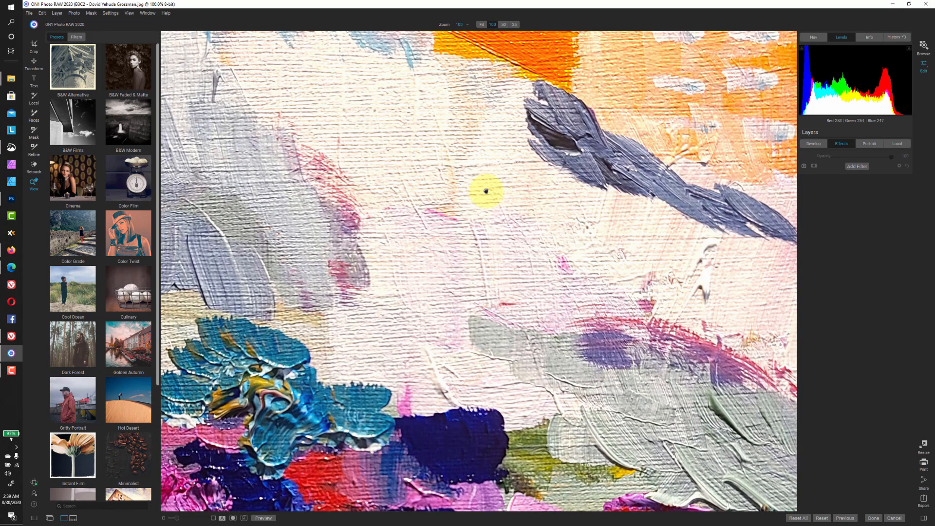
{"action": "left_click", "coordinate": [809, 143]}
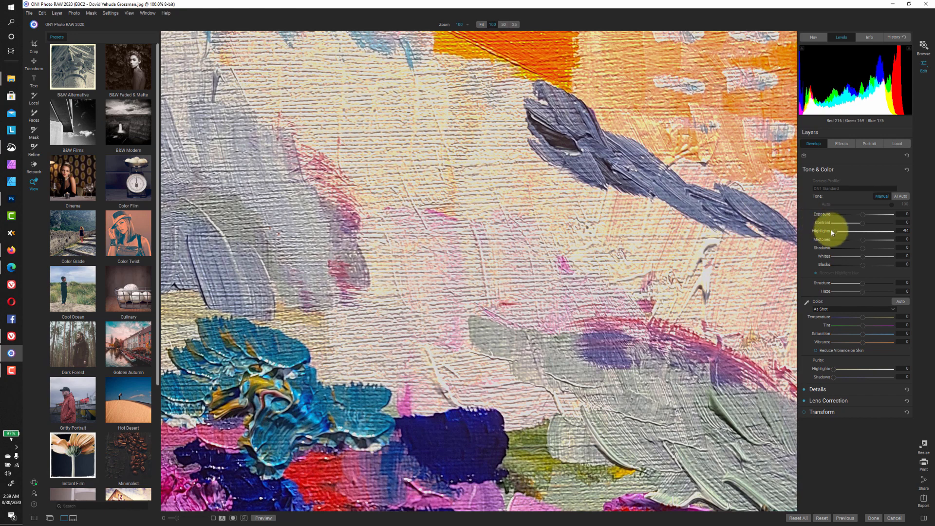
{"action": "left_click_drag", "start_coordinate": [831, 231], "coordinate": [852, 233]}
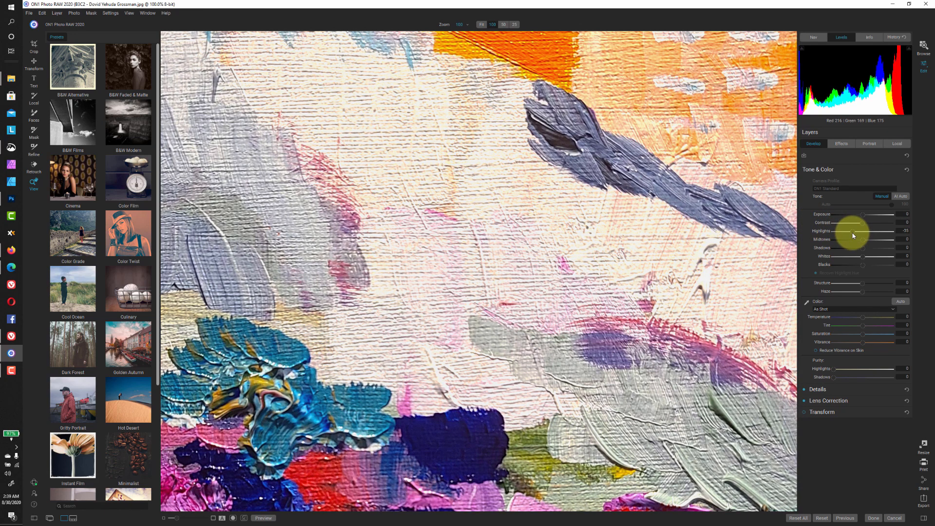
{"action": "left_click", "coordinate": [480, 177]}
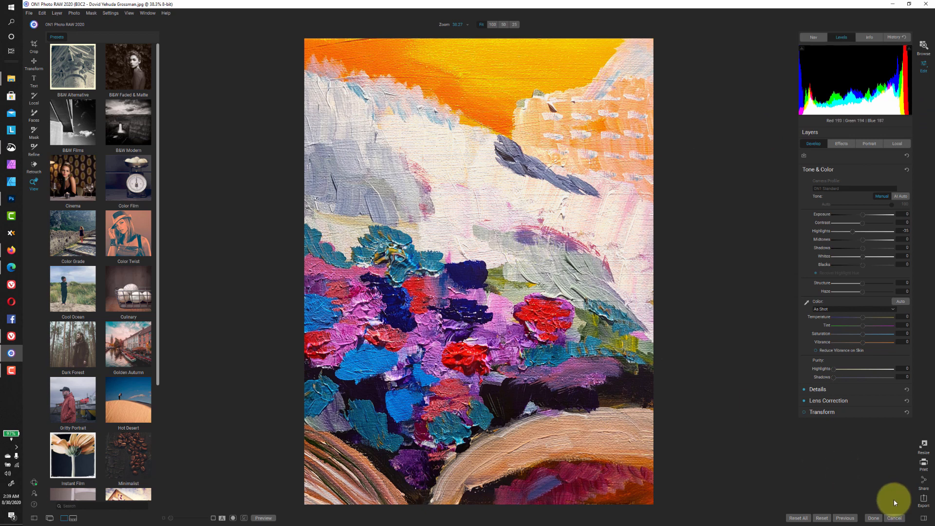
{"action": "left_click", "coordinate": [925, 501]}
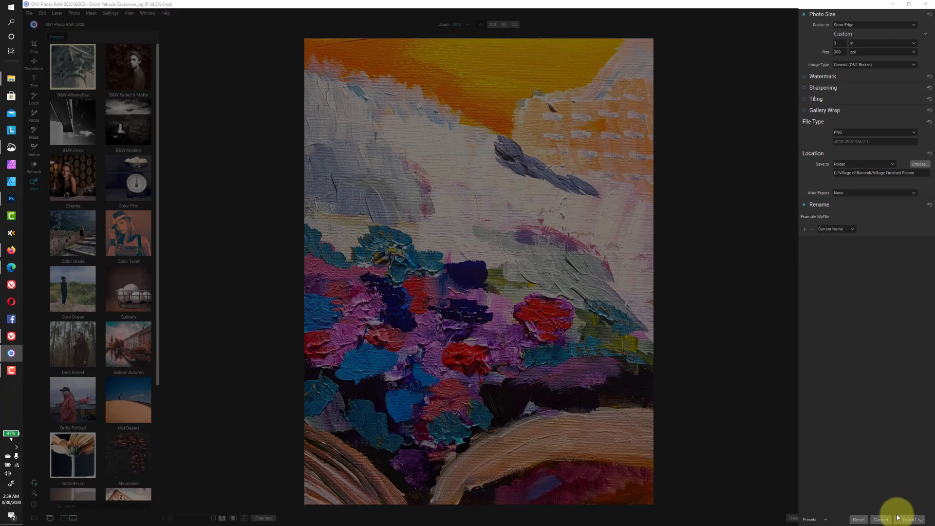
{"action": "left_click", "coordinate": [910, 520]}
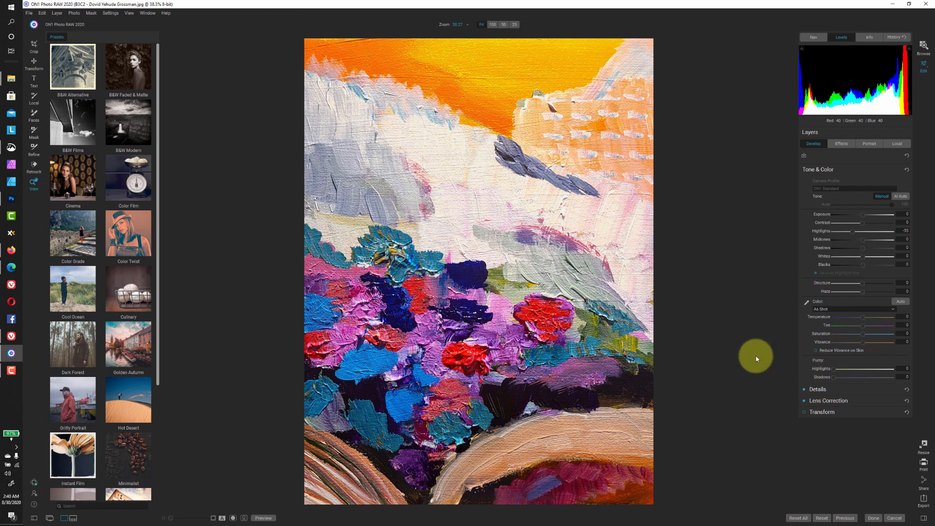
Switch to the B3C3 painting, check its detail at 100%, and add a Photo Filter effect with the Polarizer style
{"action": "key", "text": "Right"}
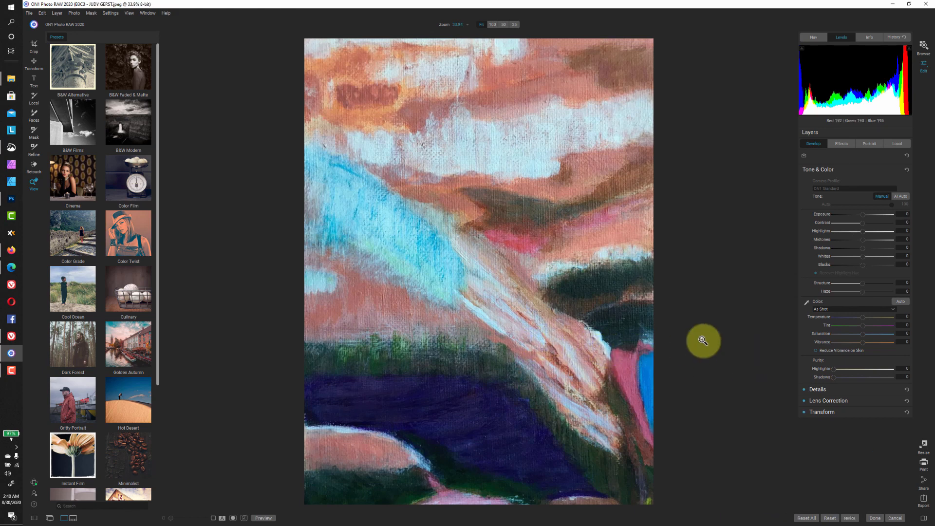
{"action": "left_click", "coordinate": [519, 293]}
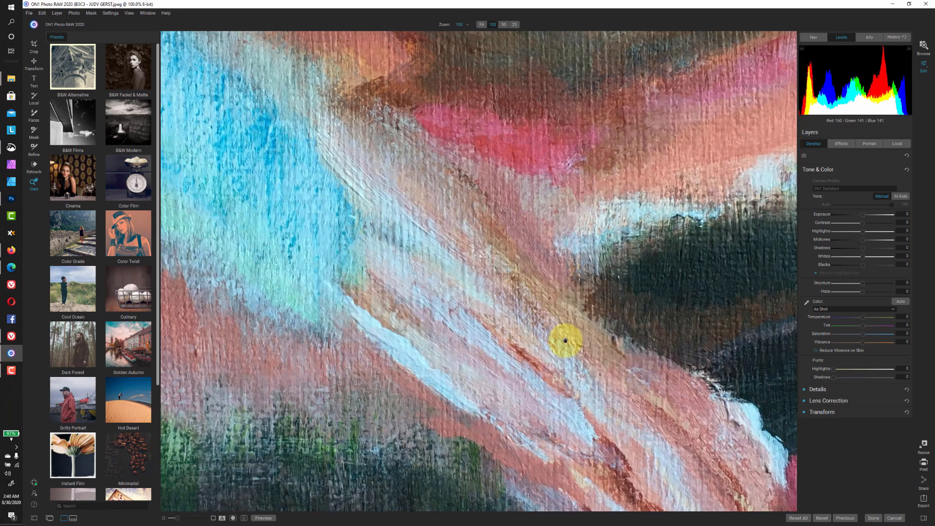
{"action": "left_click", "coordinate": [614, 316]}
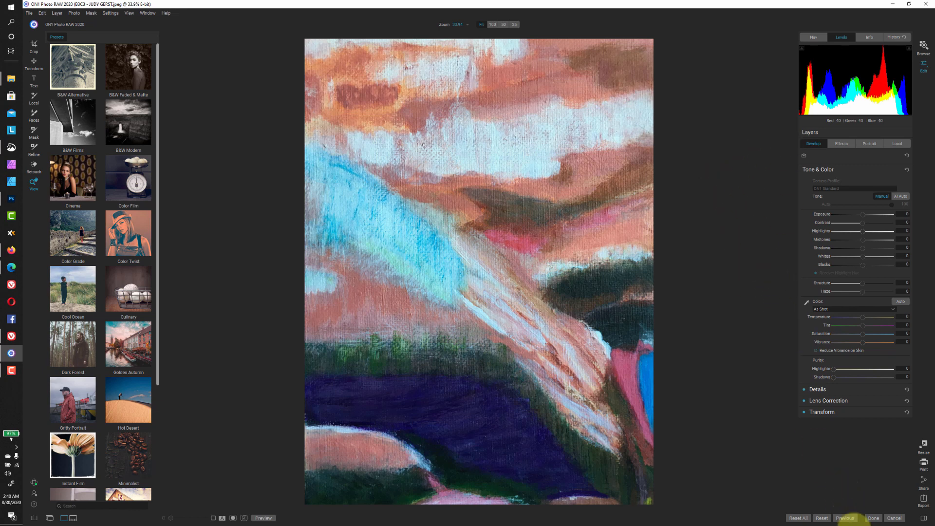
{"action": "left_click", "coordinate": [846, 145]}
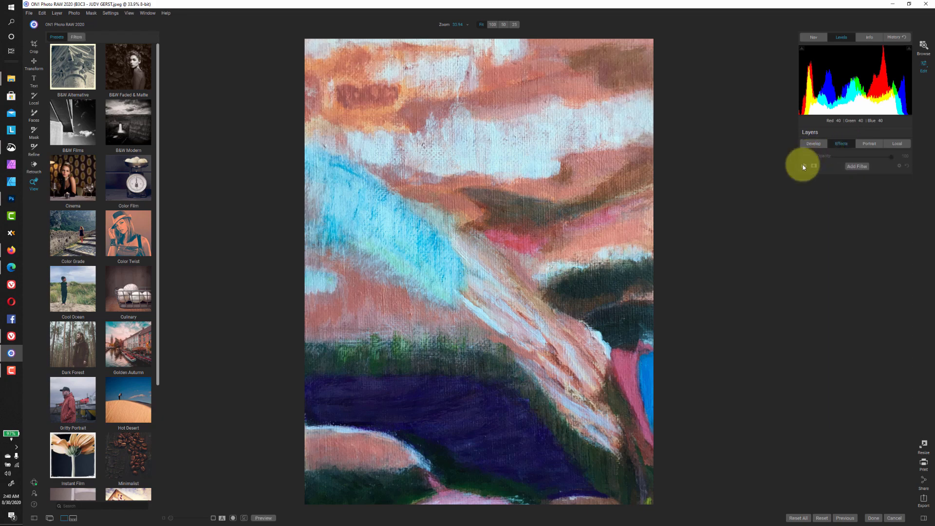
{"action": "left_click", "coordinate": [856, 167]}
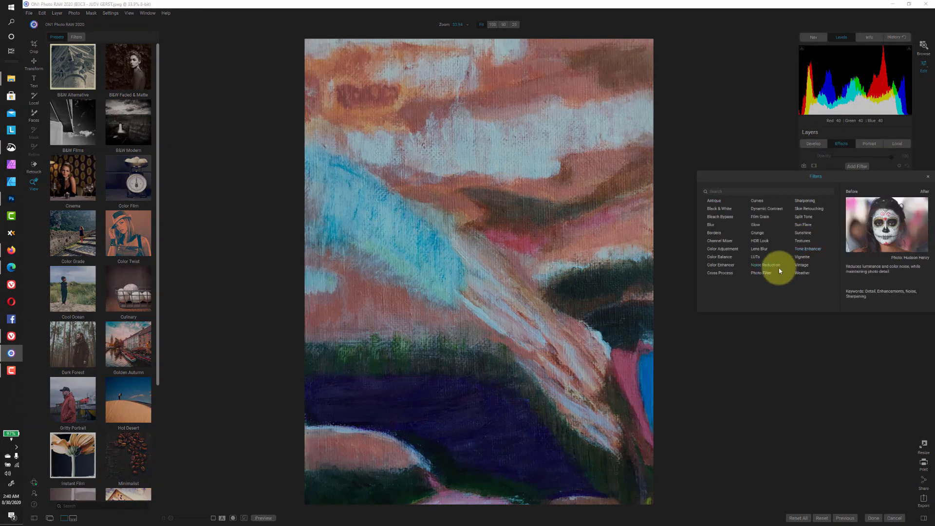
{"action": "left_click", "coordinate": [766, 275]}
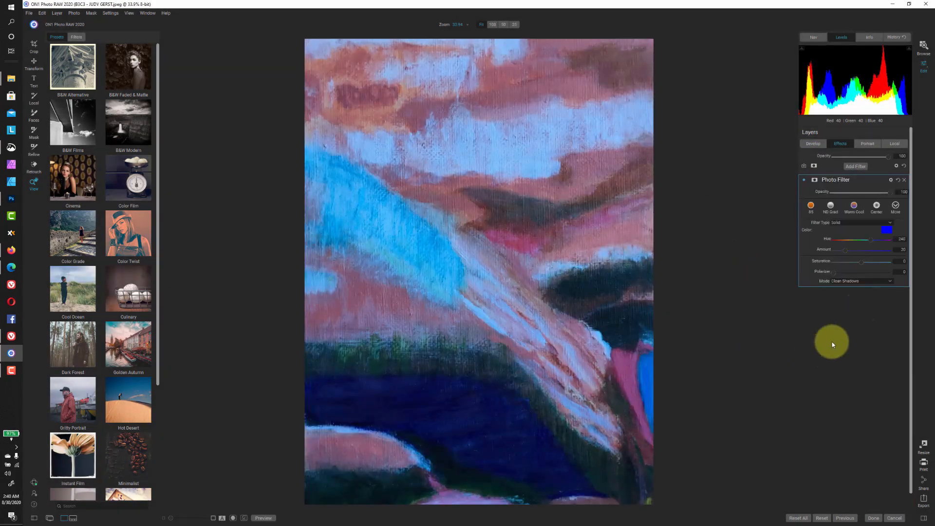
{"action": "left_click", "coordinate": [900, 214]}
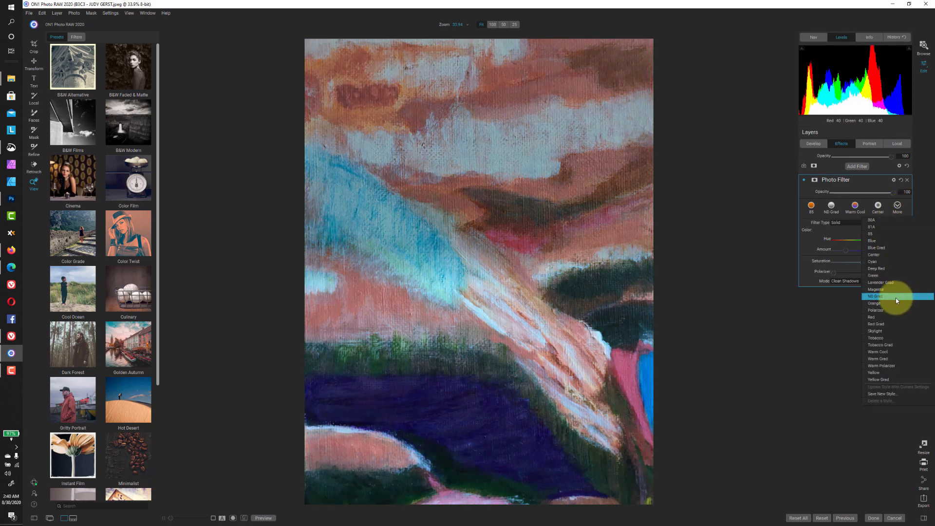
{"action": "left_click", "coordinate": [894, 308]}
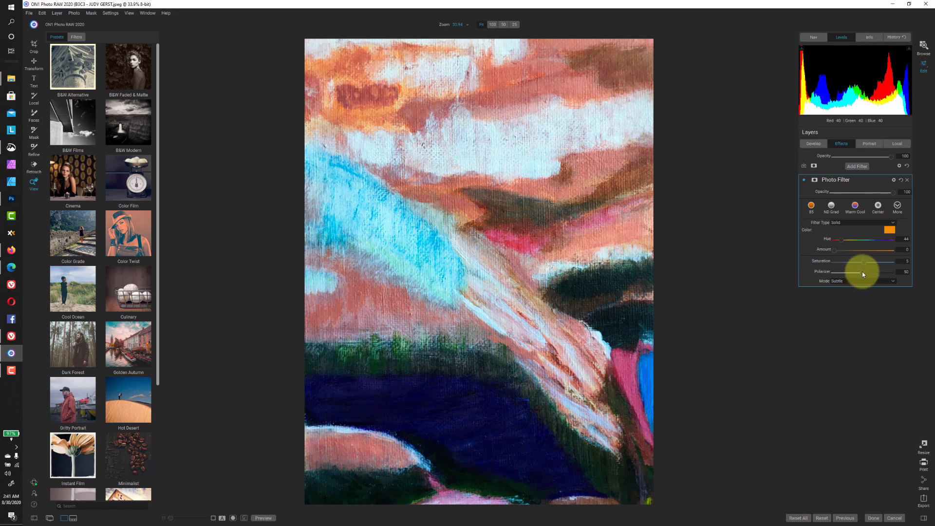
Set the B3C3 Photo Filter saturation to about 5 and polarizer to about 40, comparing the painting with the filter off and on
{"action": "mouse_move", "coordinate": [855, 274]}
{"action": "left_mouse_down"}
{"action": "mouse_move", "coordinate": [887, 273]}
{"action": "mouse_move", "coordinate": [856, 276]}
{"action": "left_mouse_up"}
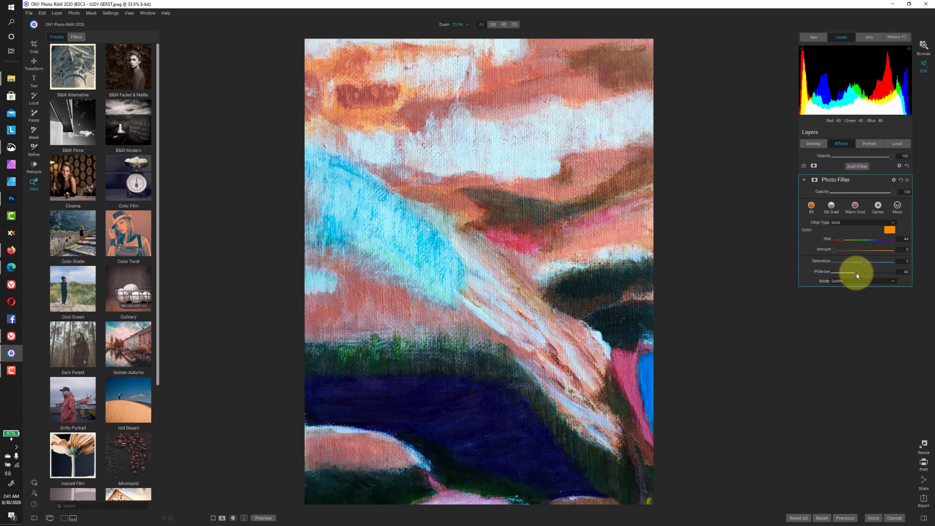
{"action": "left_click_drag", "start_coordinate": [859, 276], "coordinate": [858, 276]}
{"action": "left_click", "coordinate": [804, 182]}
{"action": "left_click", "coordinate": [804, 182]}
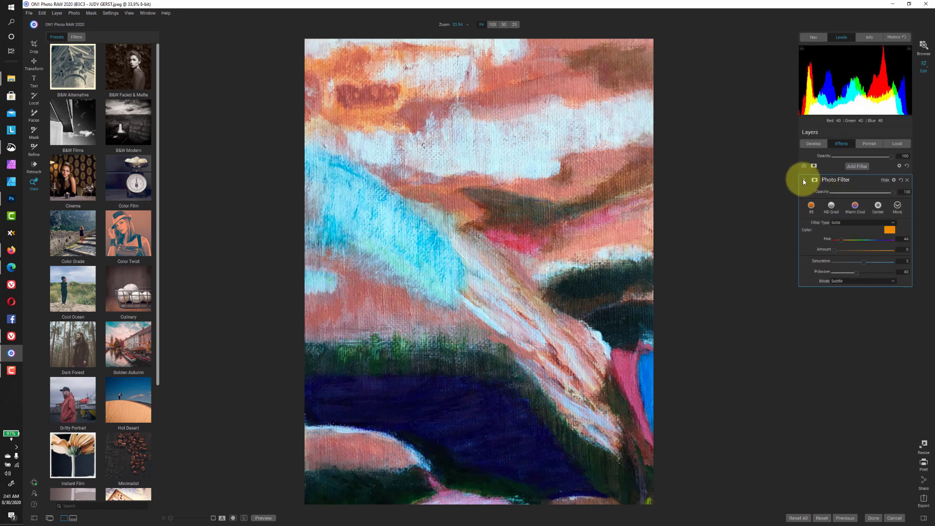
Compare the B3C3 painting with the Photo Filter off and on, and export it as a PNG to the Village Finished Pieces folder
{"action": "left_click", "coordinate": [804, 181]}
{"action": "left_click", "coordinate": [804, 182]}
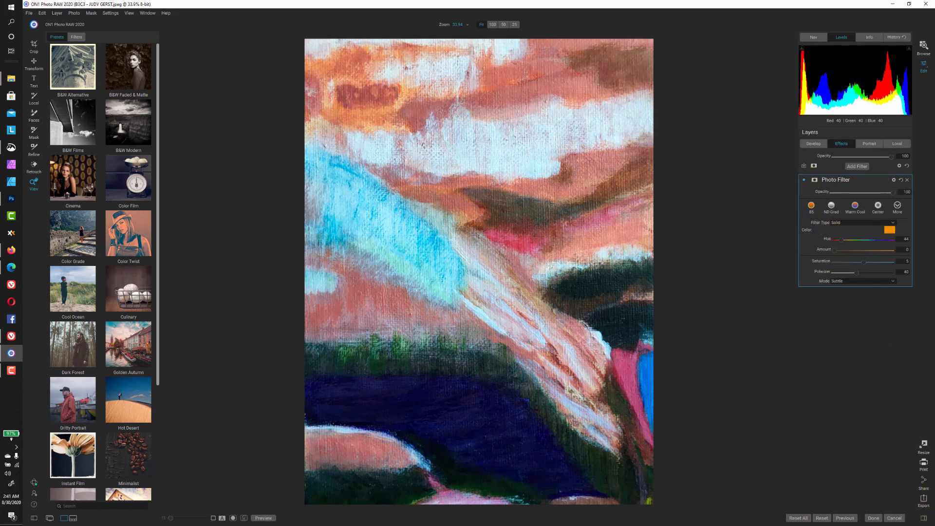
{"action": "left_click", "coordinate": [923, 501]}
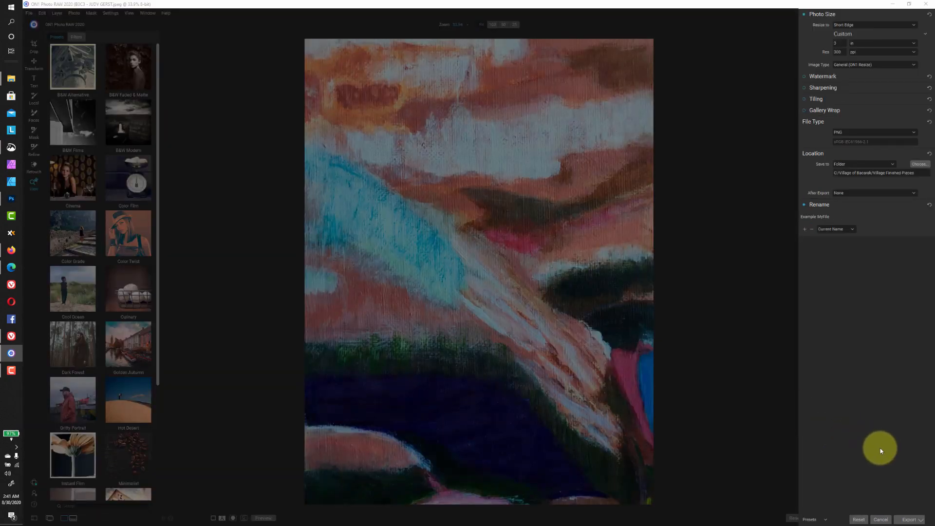
{"action": "left_click", "coordinate": [905, 521]}
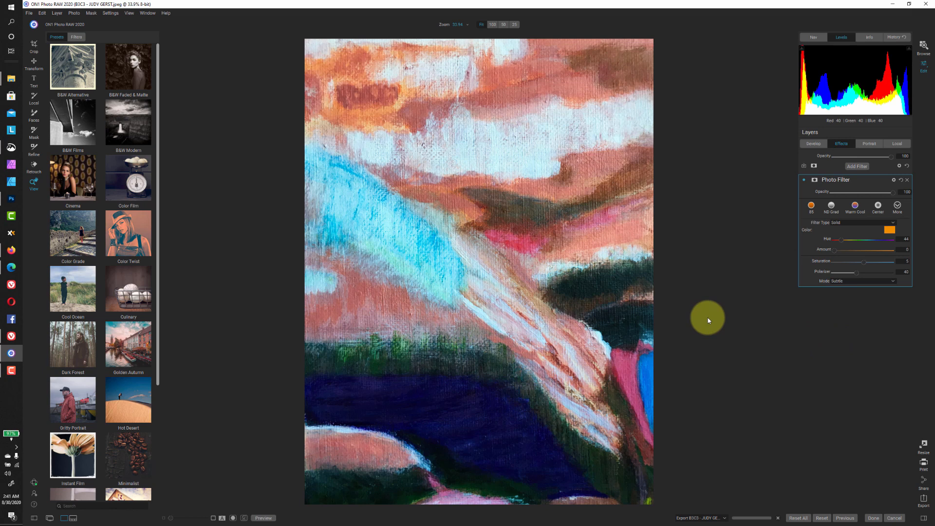
Switch to the B3C4 painting and check its brushwork detail at 100%
{"action": "key", "text": "Right"}
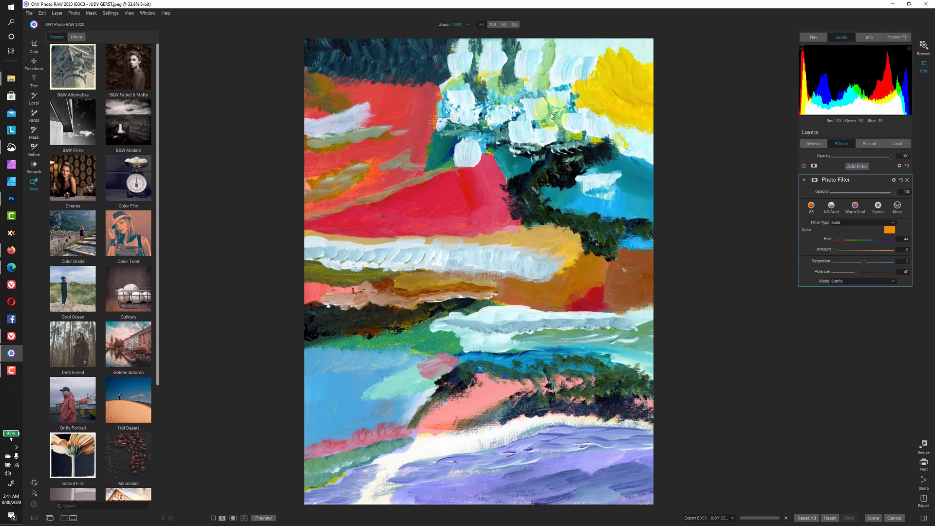
{"action": "key", "text": "Right"}
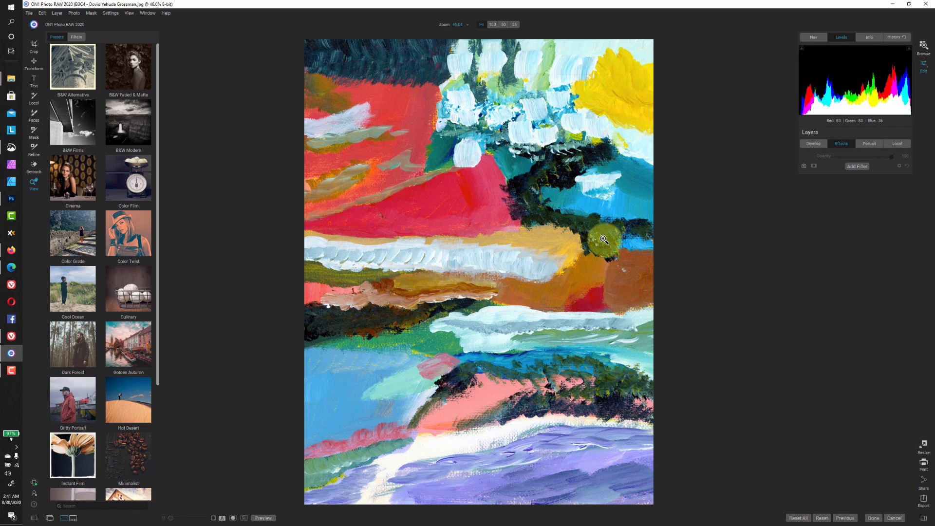
{"action": "left_click", "coordinate": [550, 90]}
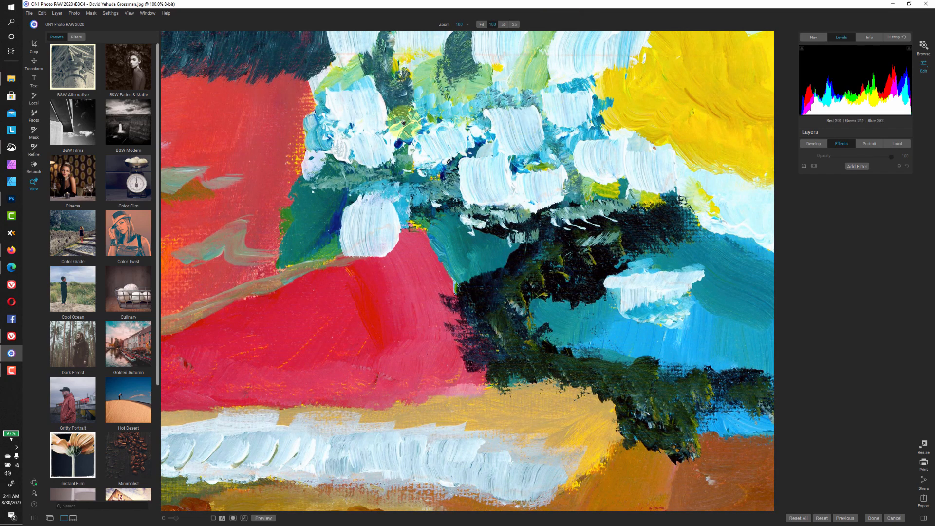
{"action": "left_click", "coordinate": [393, 135]}
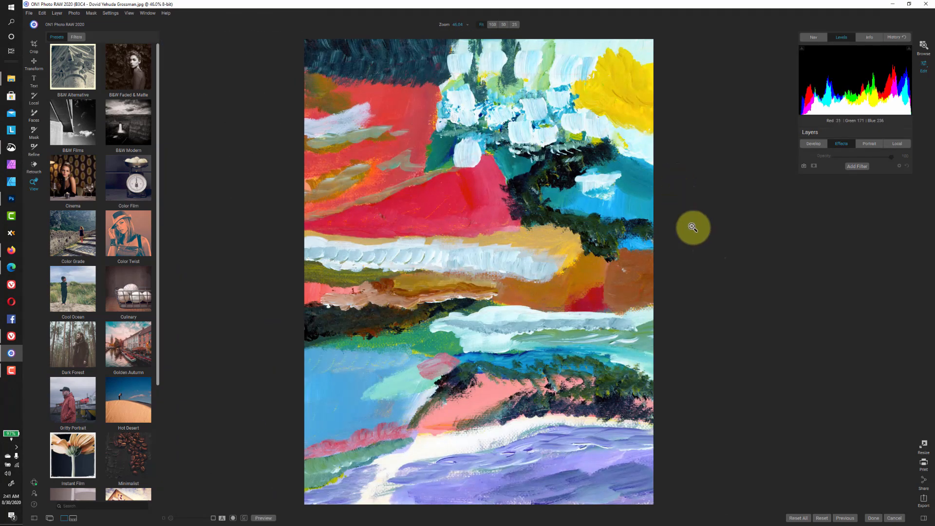
Add a Photo Filter effect with the Polarizer style to the B3C4 painting and check the result up close
{"action": "left_click", "coordinate": [858, 167]}
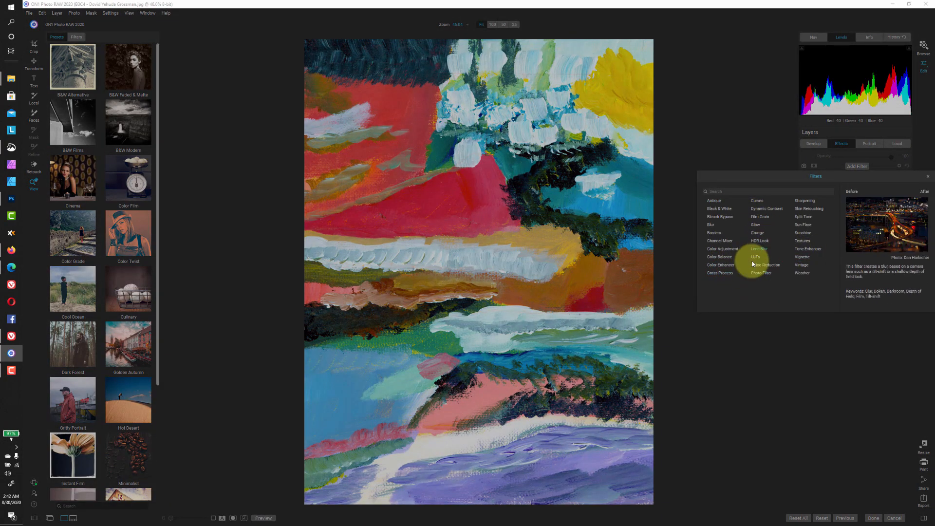
{"action": "key", "text": "Escape"}
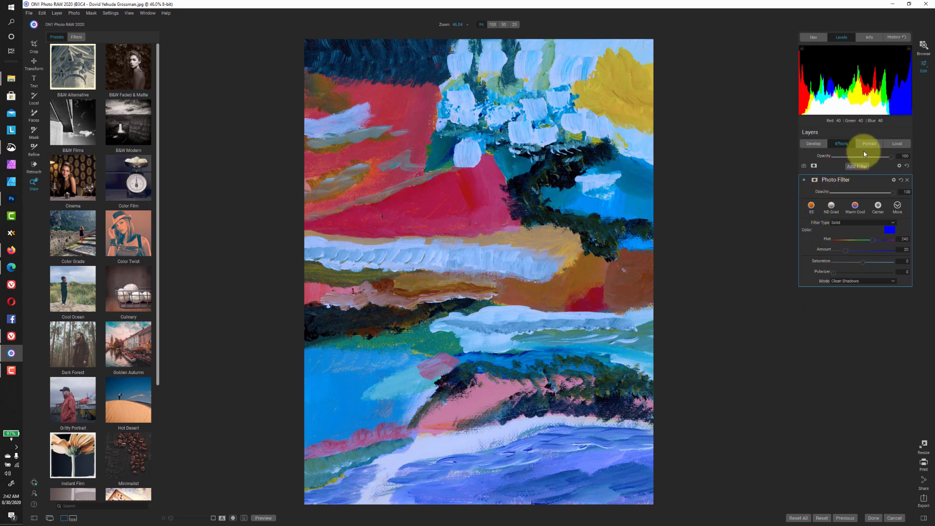
{"action": "left_click", "coordinate": [898, 209]}
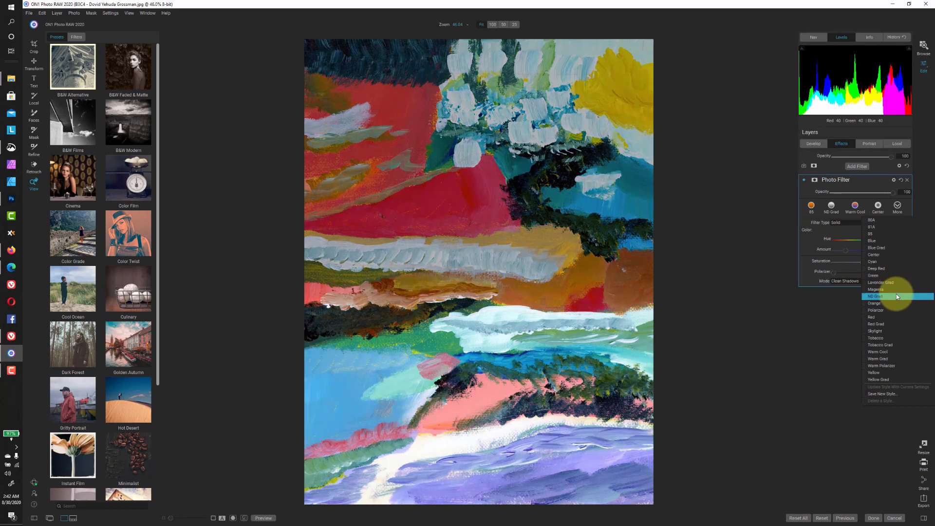
{"action": "left_click", "coordinate": [891, 311]}
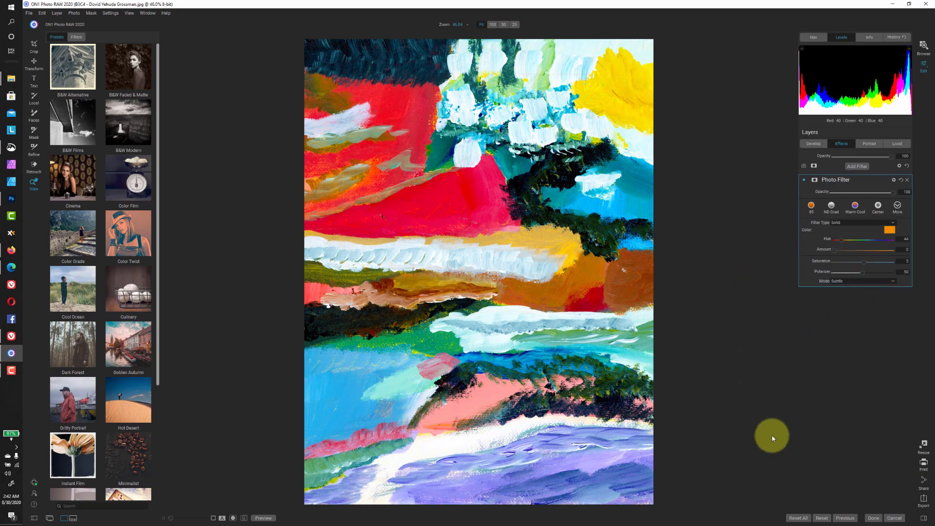
{"action": "left_click", "coordinate": [534, 125]}
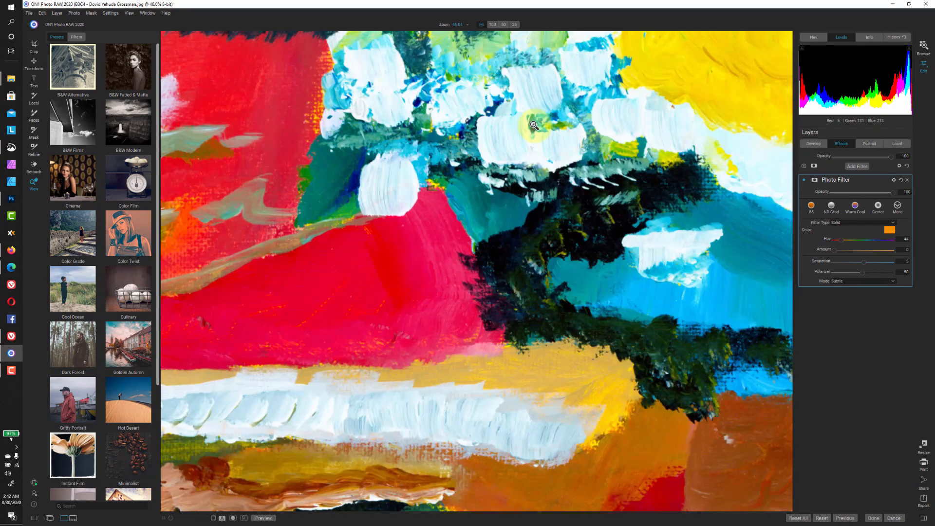
{"action": "left_click", "coordinate": [533, 125]}
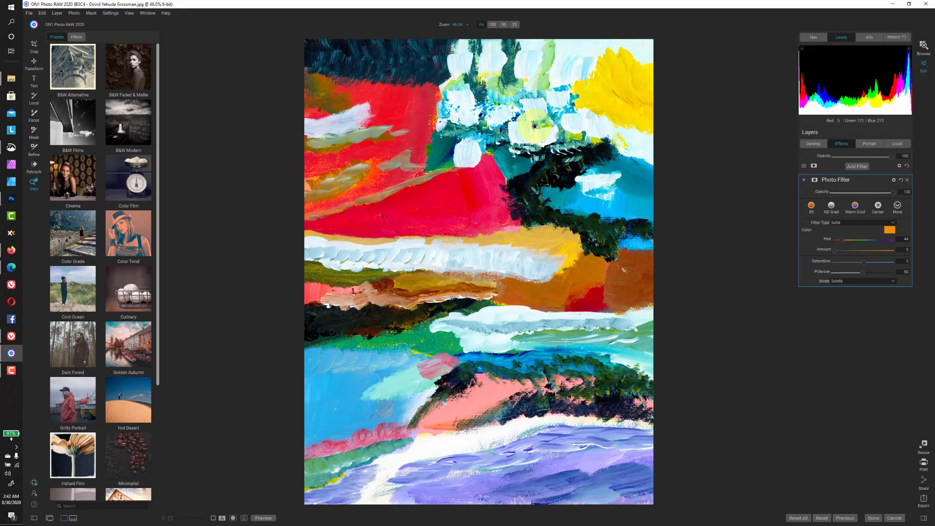
Reduce the B3C4 Photo Filter polarizer to about 25 and export the painting as a PNG to the Village Finished Pieces folder
{"action": "left_click", "coordinate": [844, 274]}
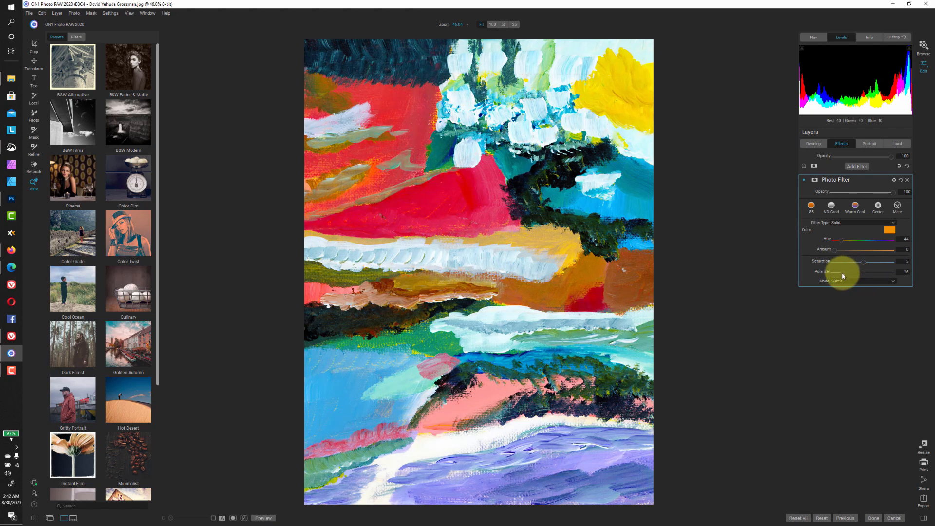
{"action": "left_click_drag", "start_coordinate": [844, 275], "coordinate": [848, 276]}
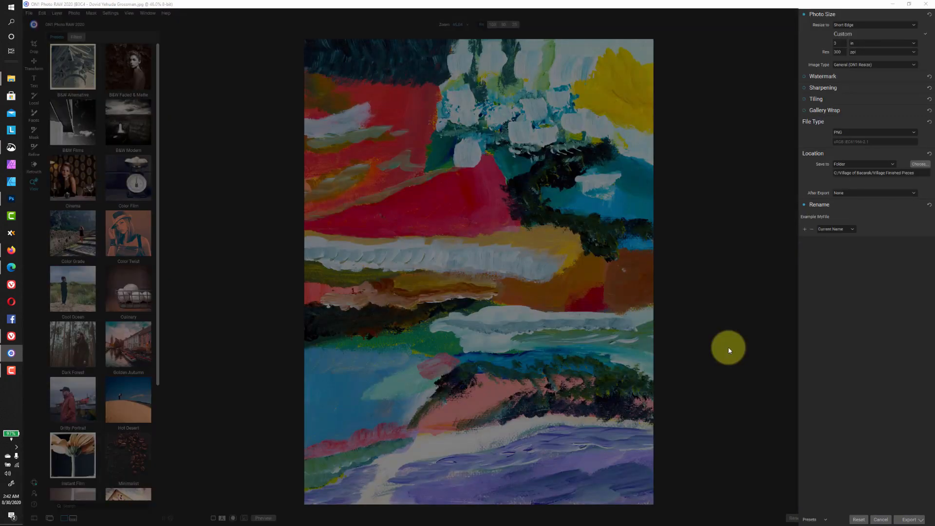
{"action": "left_click", "coordinate": [909, 520]}
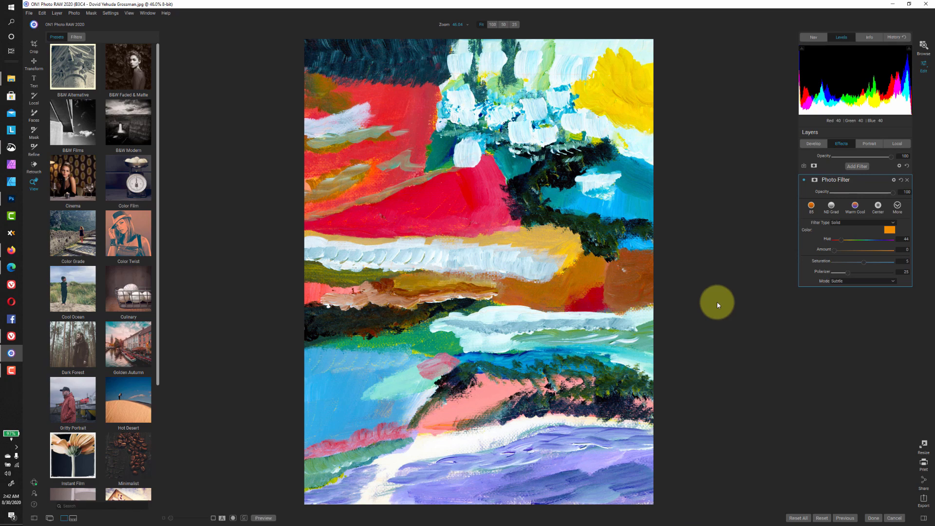
Switch to the B3C5 painting and export it unedited as a PNG to the Village Finished Pieces folder
{"action": "key", "text": "Right"}
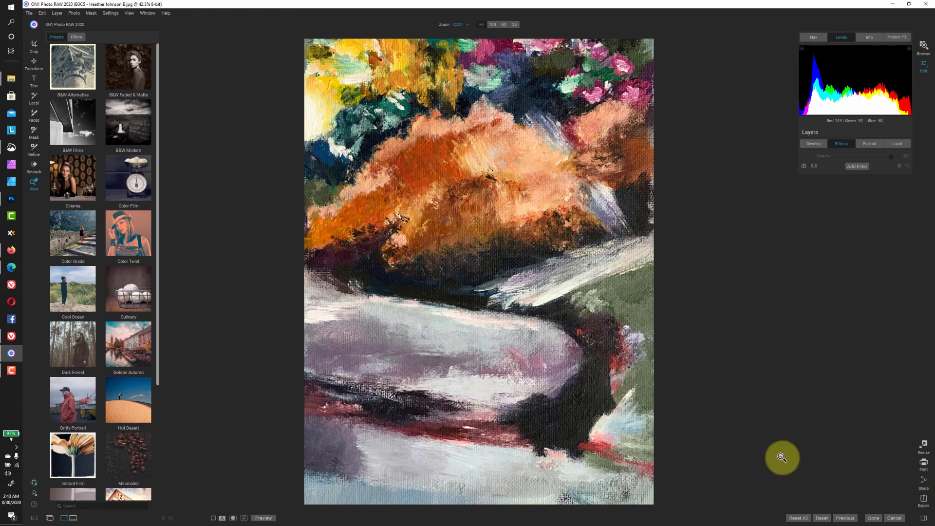
{"action": "left_click", "coordinate": [926, 503]}
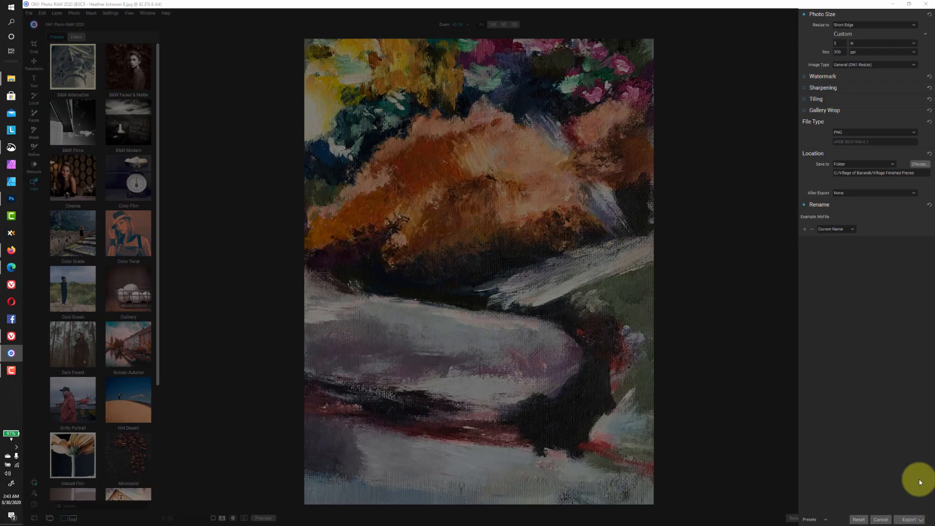
{"action": "left_click", "coordinate": [909, 519]}
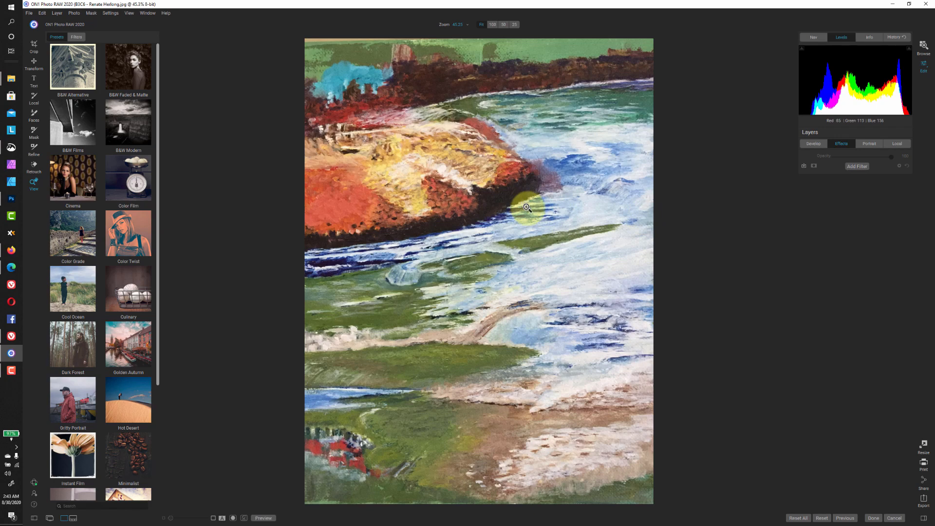
Switch to the B3C6 painting and, checking detail at 100%, lower its Develop highlights to about -47
{"action": "left_click", "coordinate": [607, 209]}
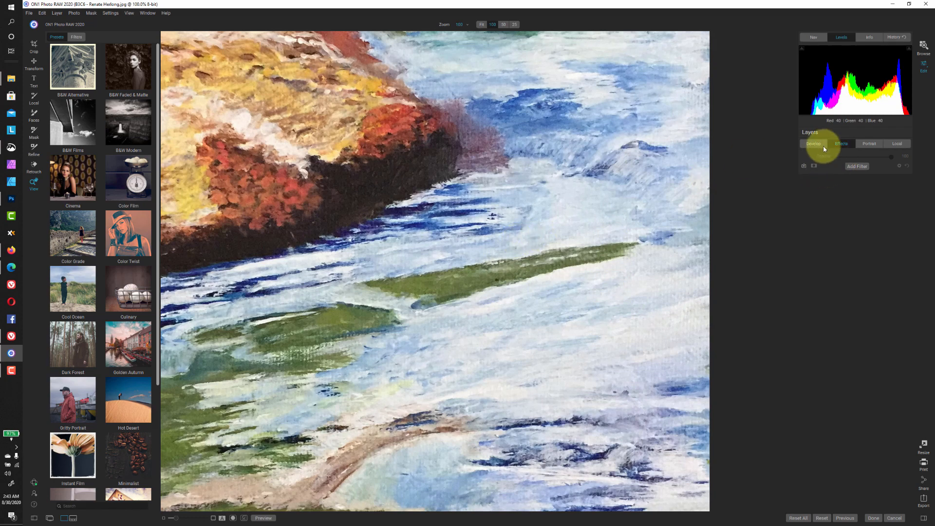
{"action": "left_click", "coordinate": [840, 144]}
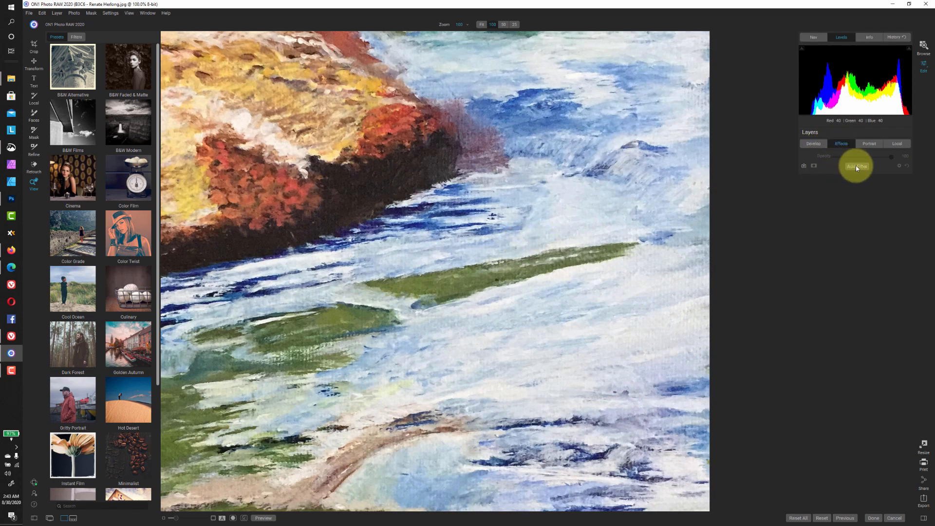
{"action": "left_click", "coordinate": [814, 143]}
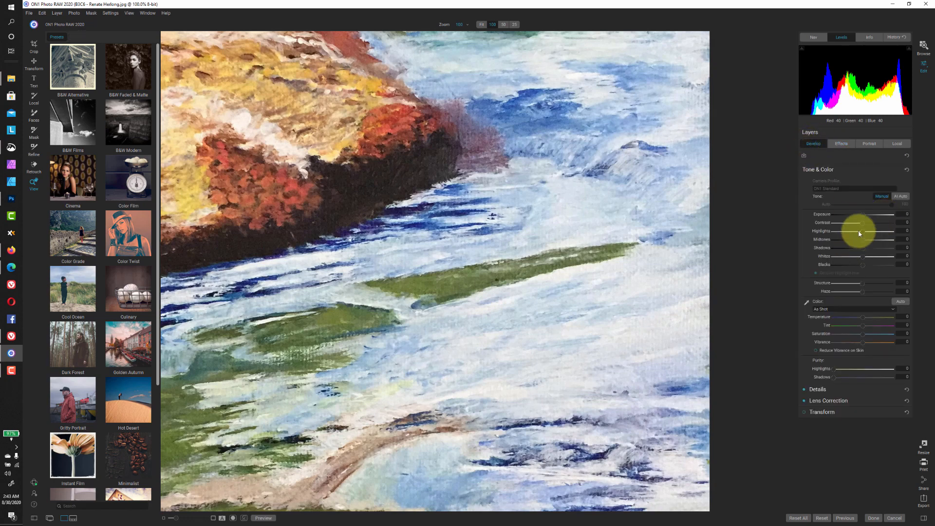
{"action": "left_click_drag", "start_coordinate": [860, 234], "coordinate": [850, 234]}
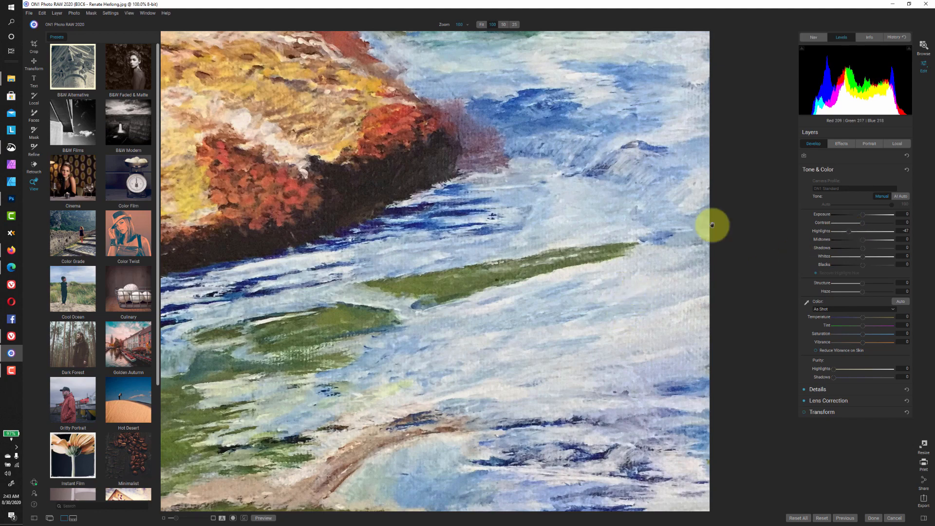
{"action": "left_click", "coordinate": [590, 158]}
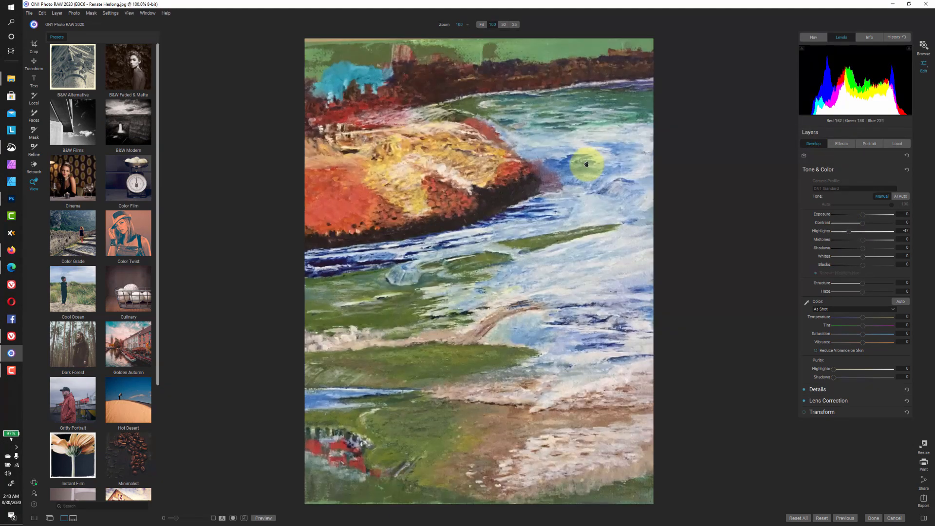
Add a Photo Filter effect with the Polarizer style to the B3C6 painting
{"action": "left_click", "coordinate": [842, 145]}
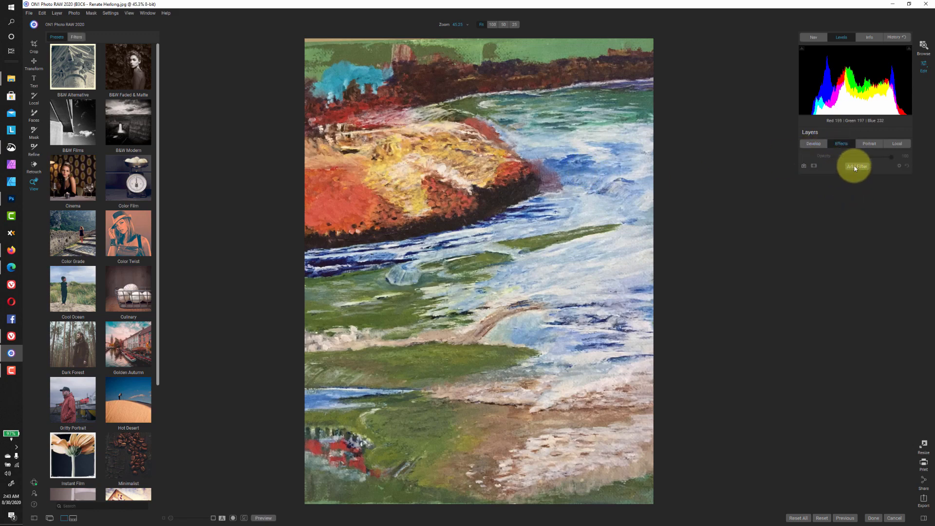
{"action": "left_click", "coordinate": [855, 167]}
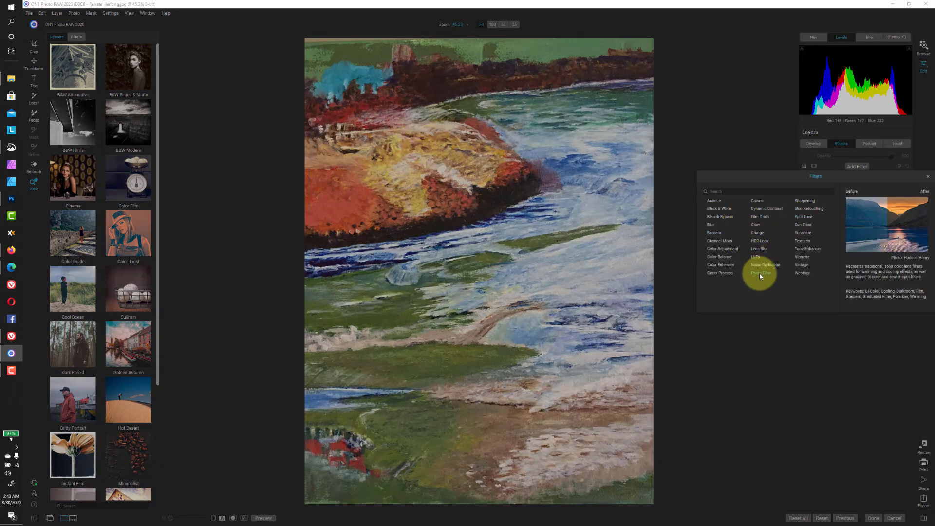
{"action": "left_click", "coordinate": [761, 274]}
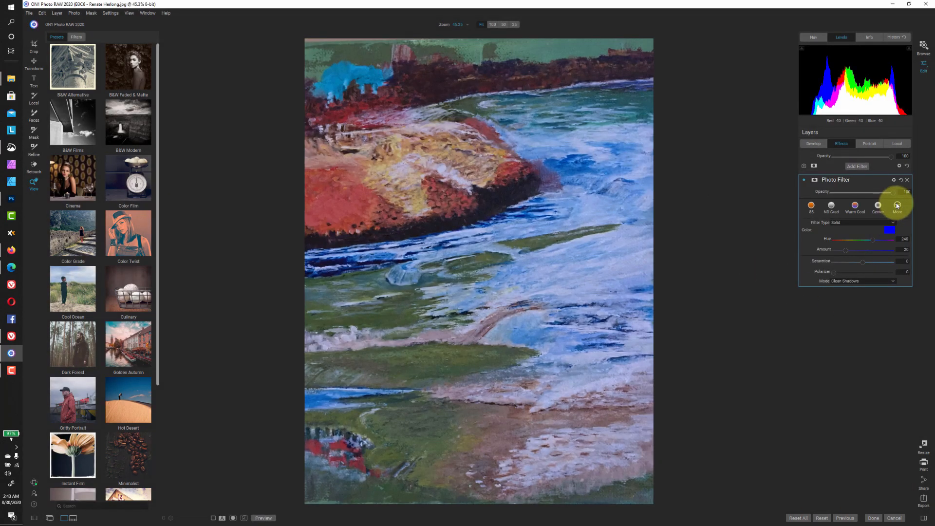
{"action": "left_click", "coordinate": [897, 205]}
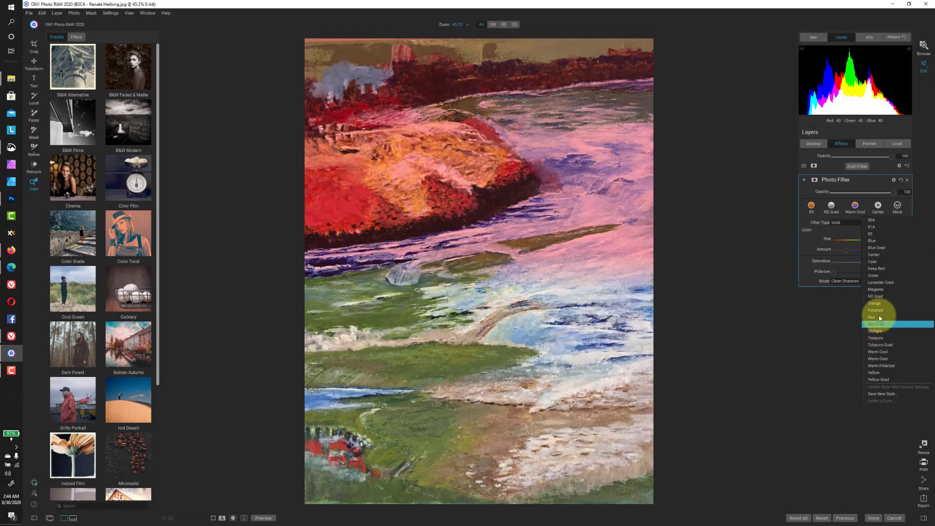
{"action": "left_click", "coordinate": [877, 310]}
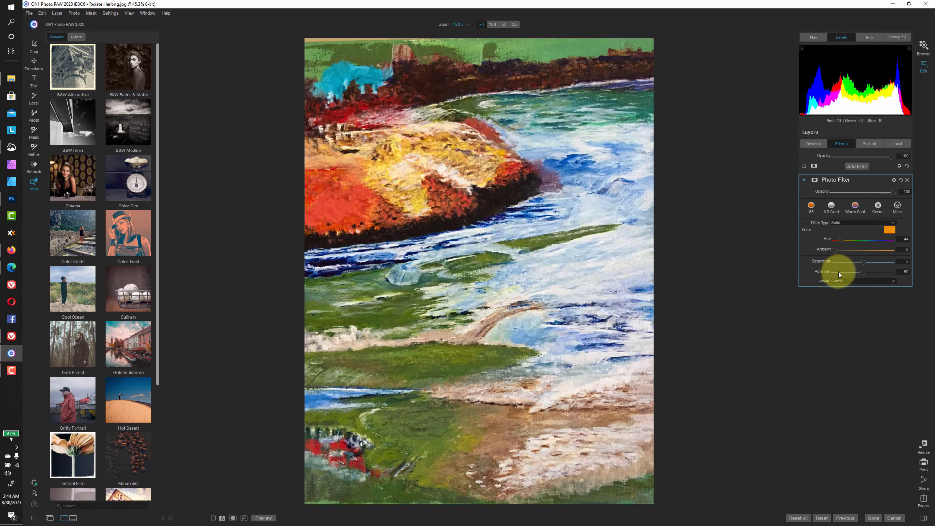
Reduce the B3C6 Photo Filter polarizer to about 28 and export the painting as a PNG to the Village Finished Pieces folder
{"action": "left_click", "coordinate": [839, 273]}
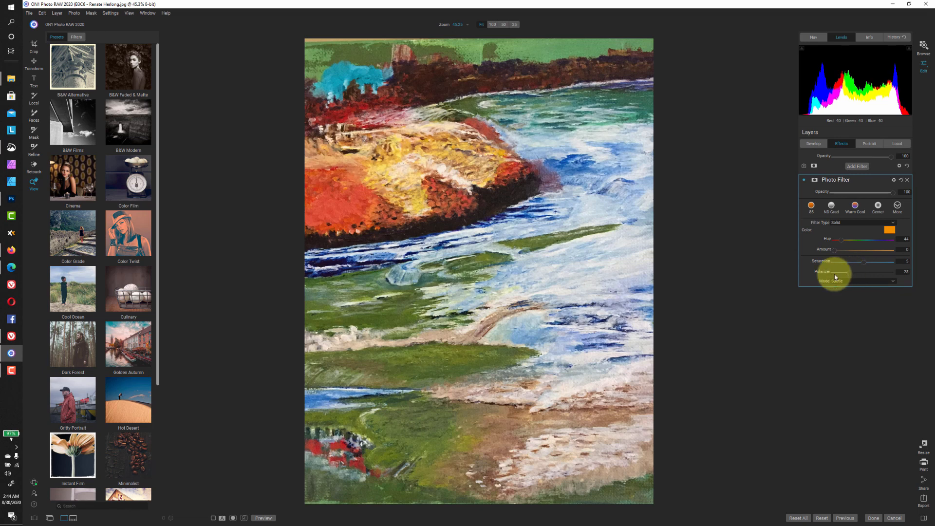
{"action": "left_click", "coordinate": [924, 500]}
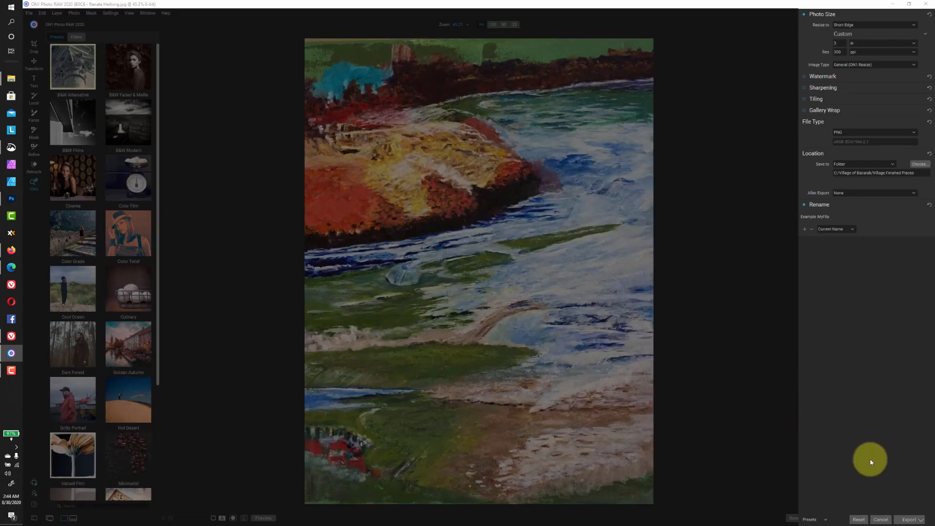
{"action": "left_click", "coordinate": [909, 520]}
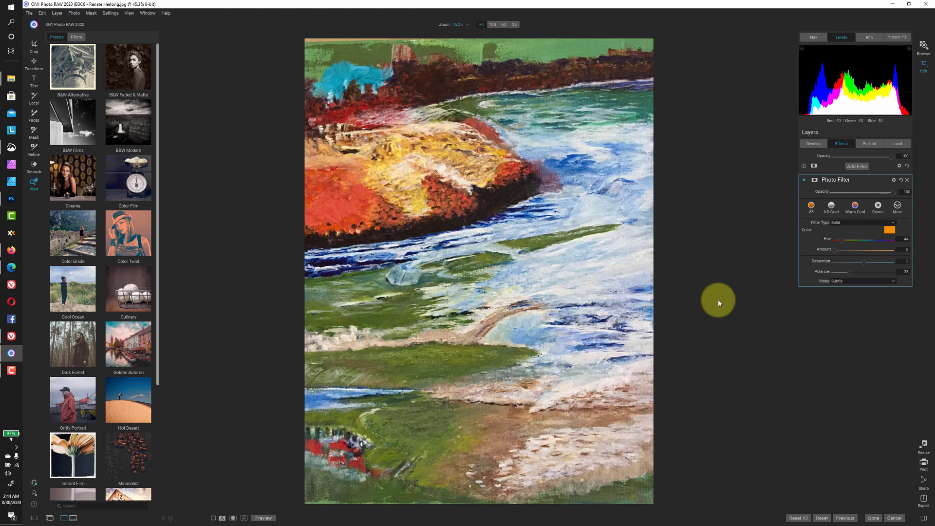
Switch to the B3C7 painting, lower its Develop highlights to about -32, and check the canvas detail at 100%
{"action": "key", "text": "Right"}
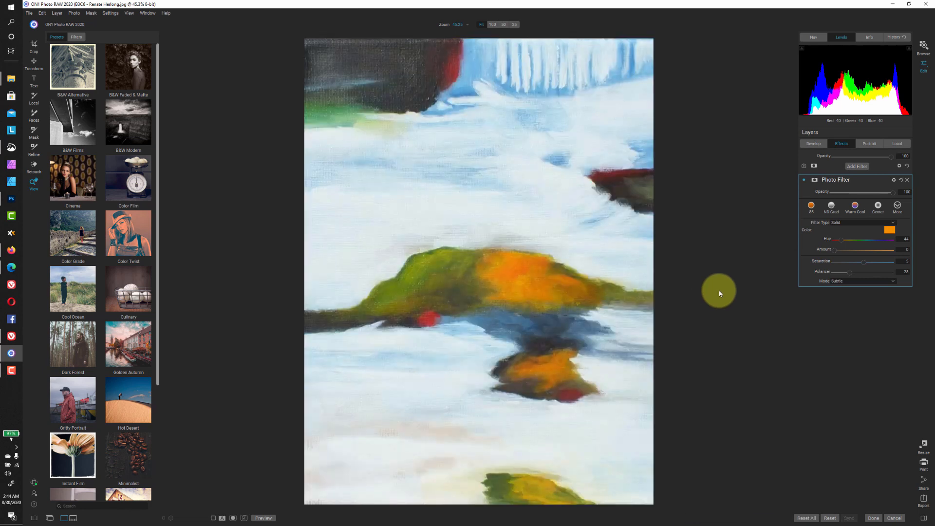
{"action": "key", "text": "Right"}
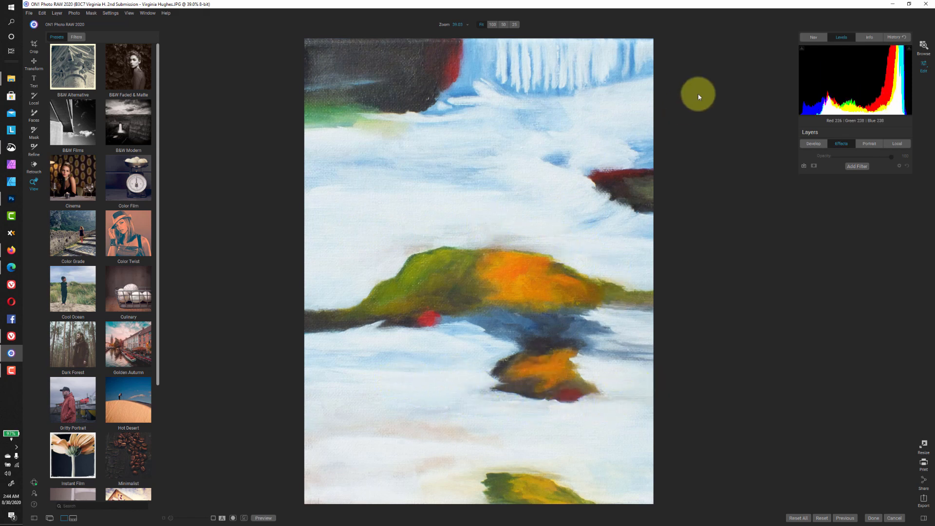
{"action": "left_click", "coordinate": [811, 144]}
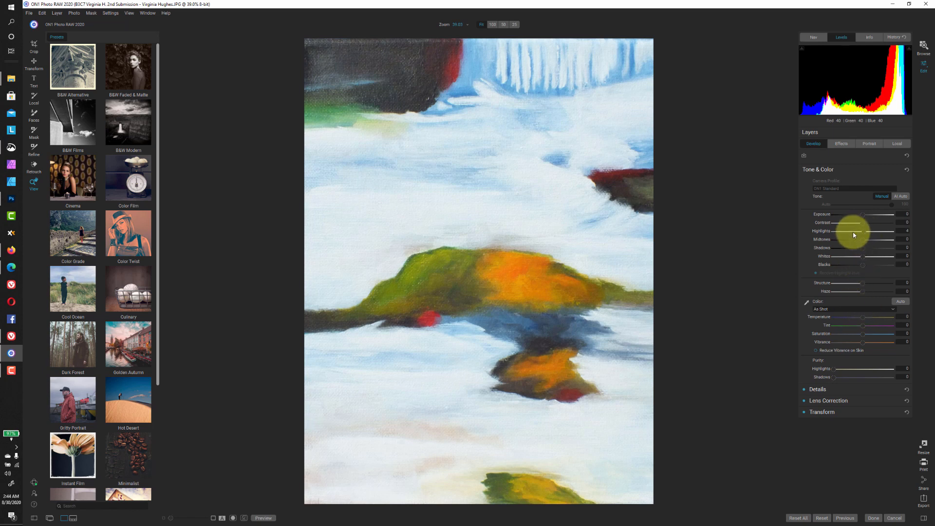
{"action": "left_click_drag", "start_coordinate": [852, 234], "coordinate": [851, 235]}
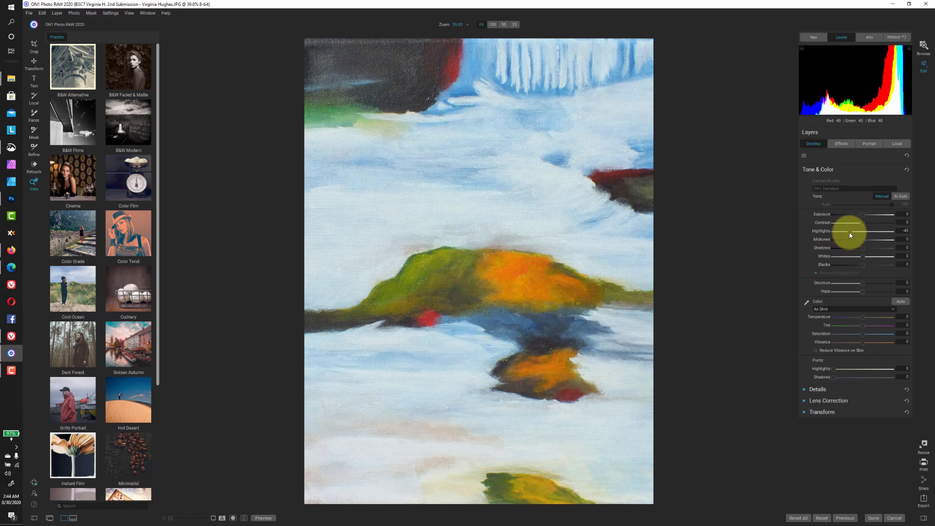
{"action": "left_click_drag", "start_coordinate": [854, 235], "coordinate": [854, 235]}
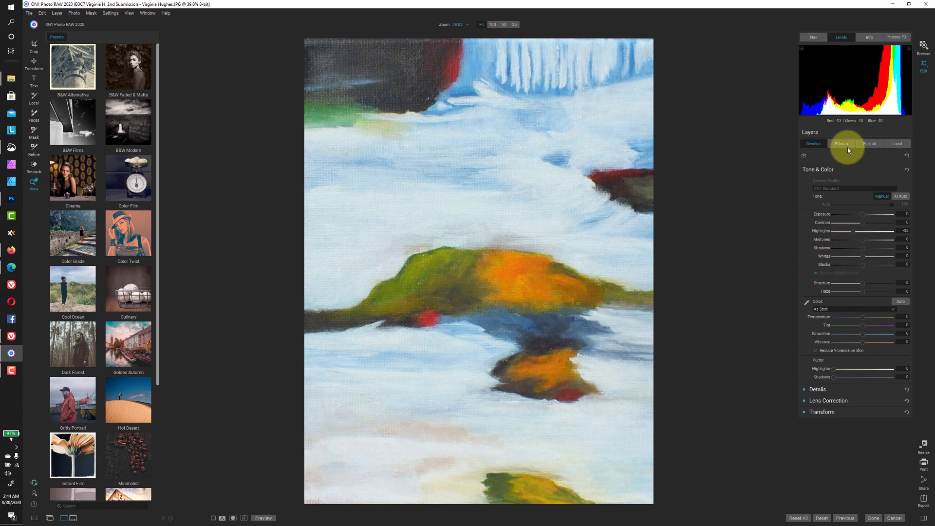
{"action": "left_click", "coordinate": [475, 220]}
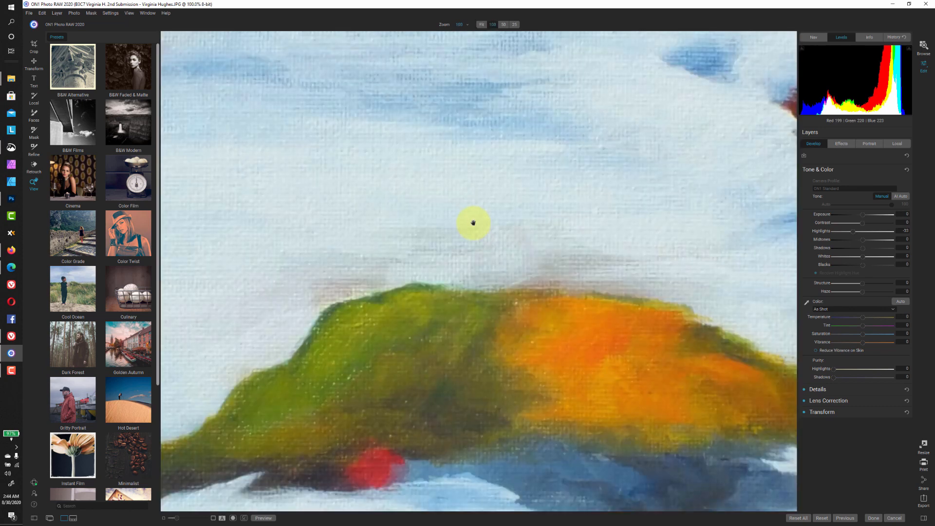
{"action": "left_click", "coordinate": [473, 222]}
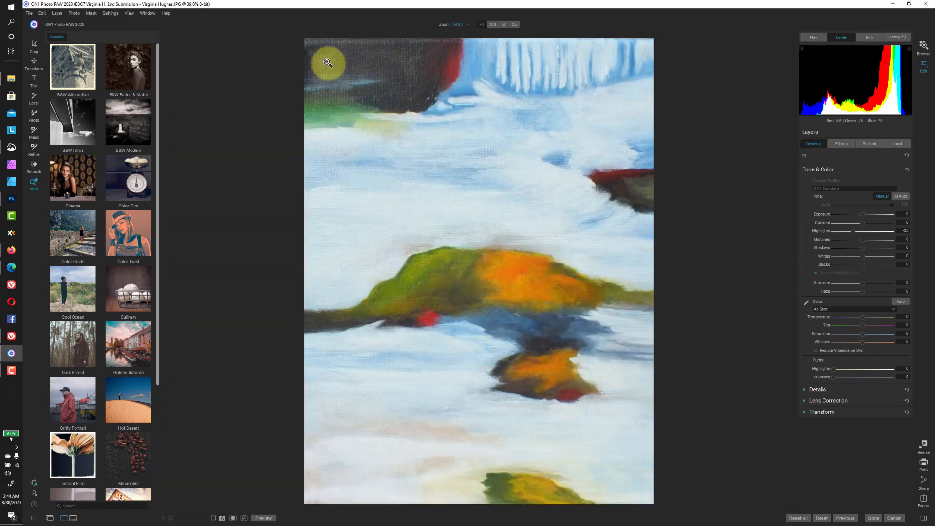
{"action": "left_click", "coordinate": [327, 62]}
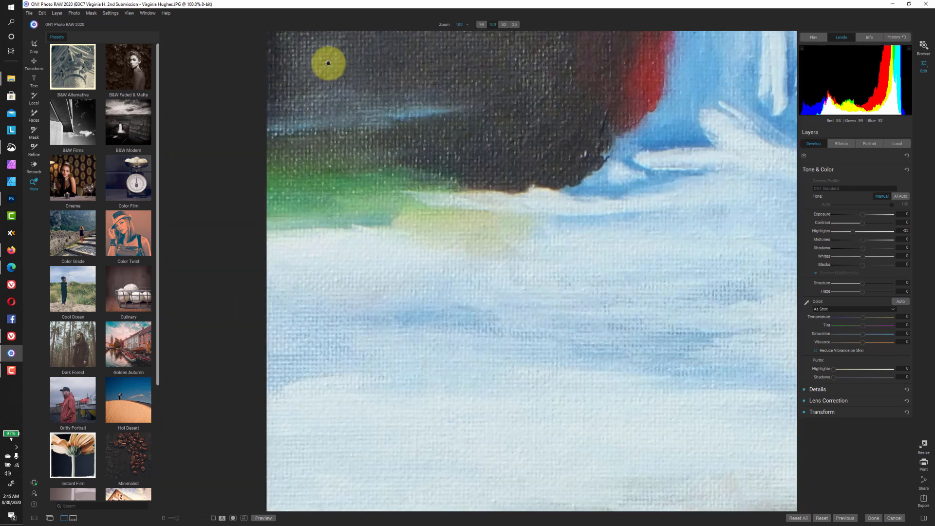
{"action": "left_click", "coordinate": [328, 63]}
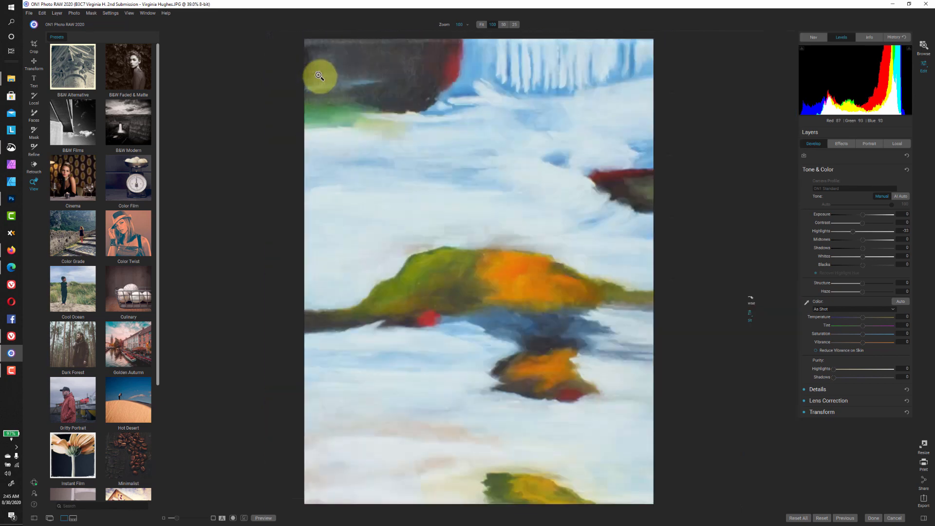
Add a Photo Filter effect with the Polarizer style to the B3C7 painting
{"action": "left_click", "coordinate": [842, 144]}
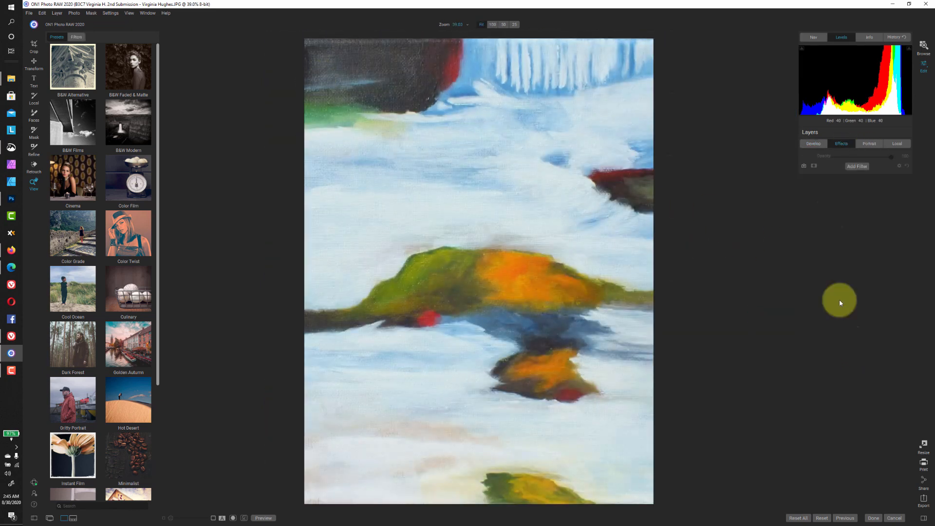
{"action": "left_click", "coordinate": [855, 168]}
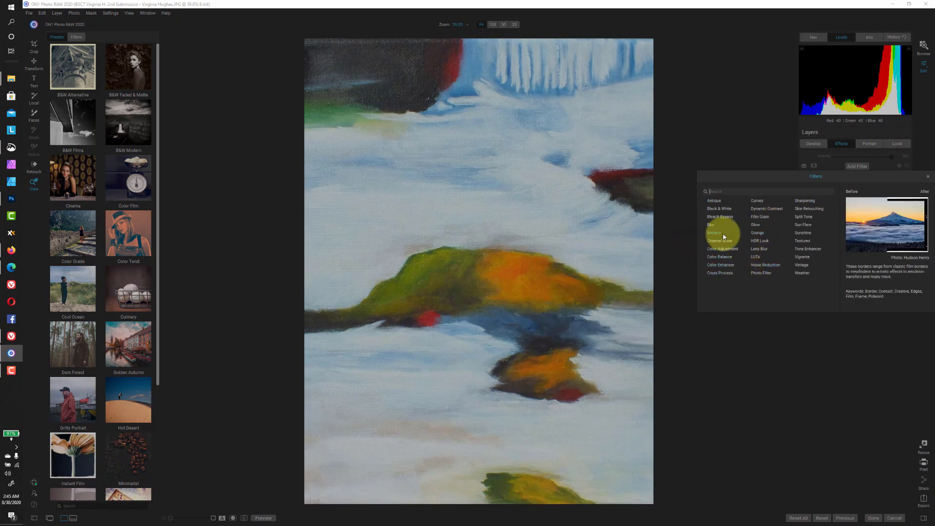
{"action": "left_click", "coordinate": [766, 273]}
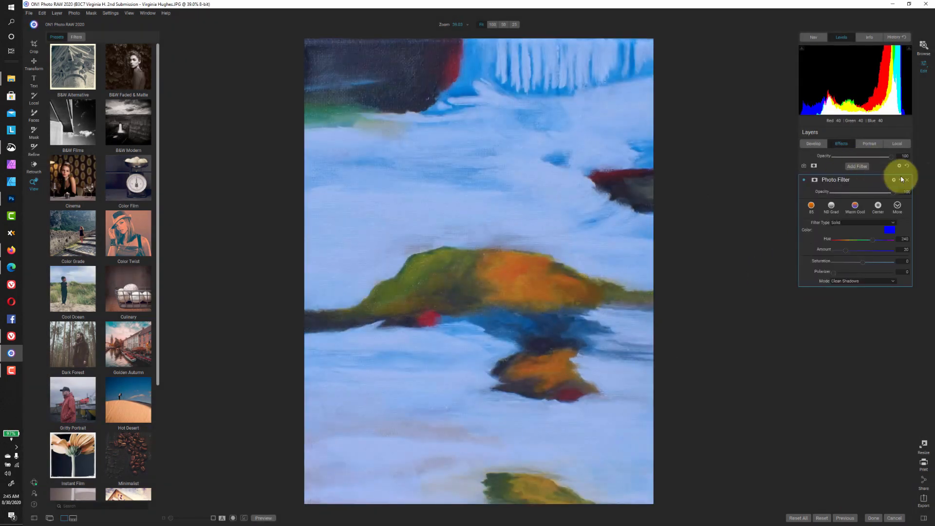
{"action": "left_click", "coordinate": [897, 206]}
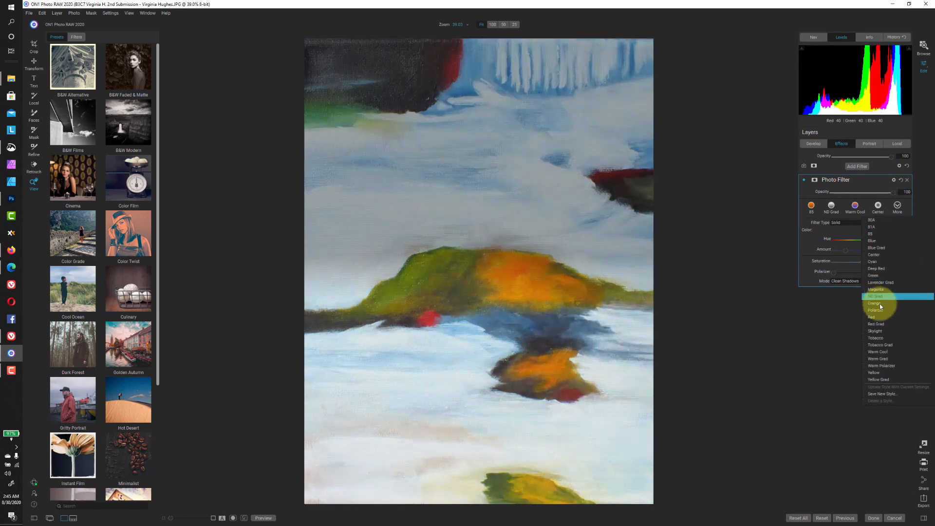
{"action": "left_click", "coordinate": [877, 304]}
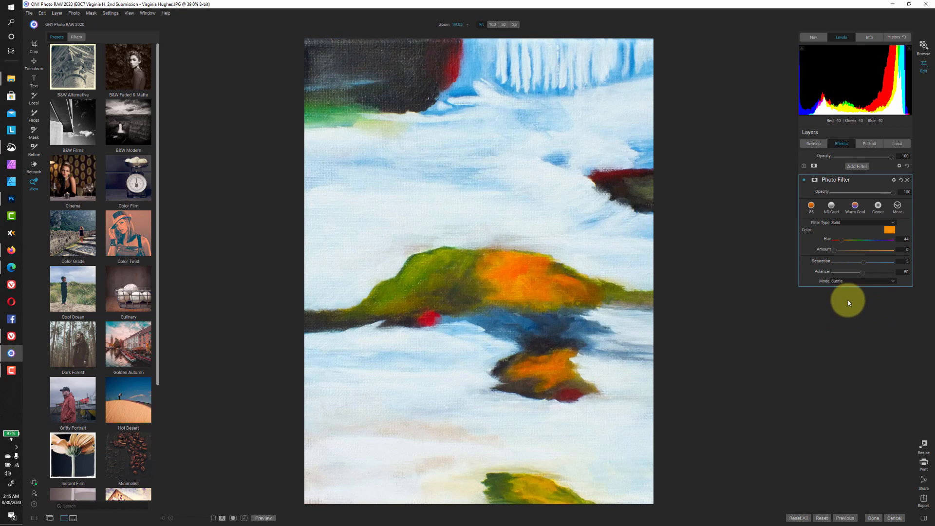
Compare the B3C7 painting with and without the Photo Filter, then export it as a PNG to the Village Finished Pieces folder
{"action": "left_click", "coordinate": [804, 181]}
{"action": "left_click", "coordinate": [804, 181]}
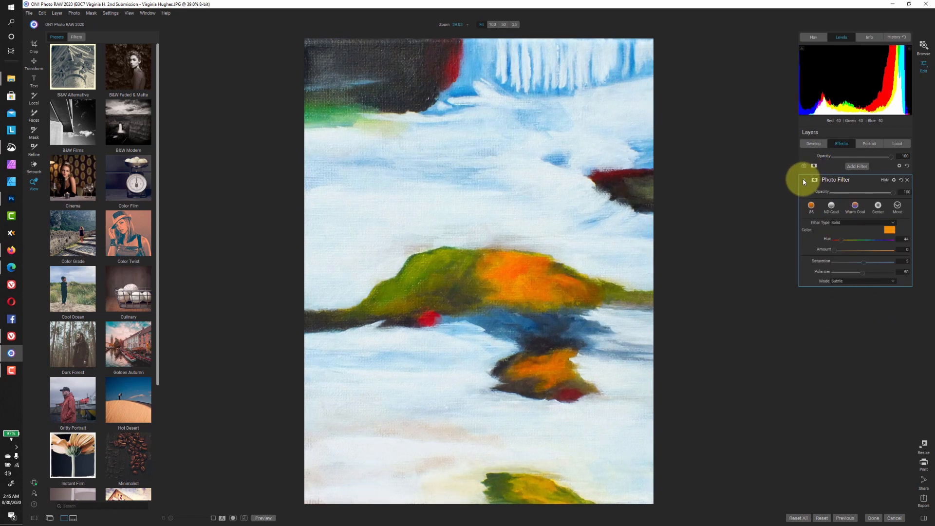
{"action": "left_click", "coordinate": [804, 182]}
{"action": "left_click", "coordinate": [804, 181]}
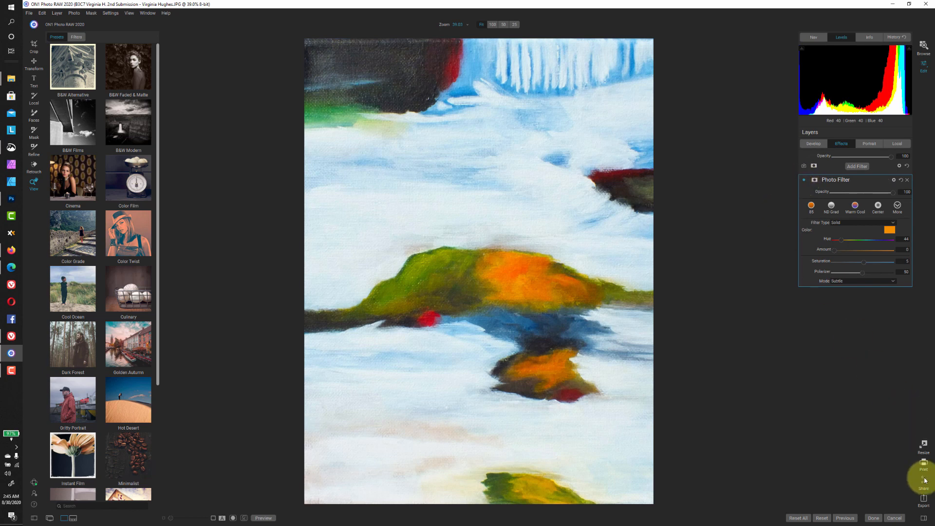
{"action": "left_click", "coordinate": [926, 500]}
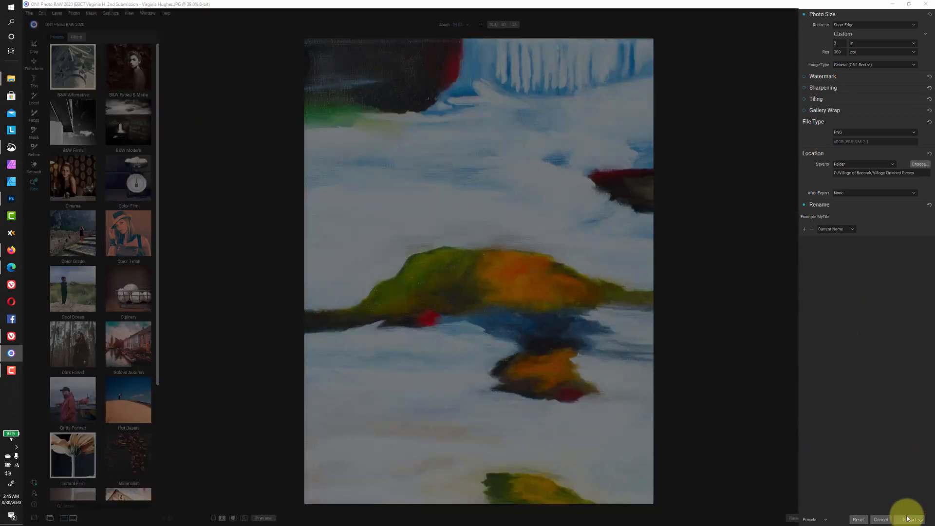
{"action": "left_click", "coordinate": [907, 519]}
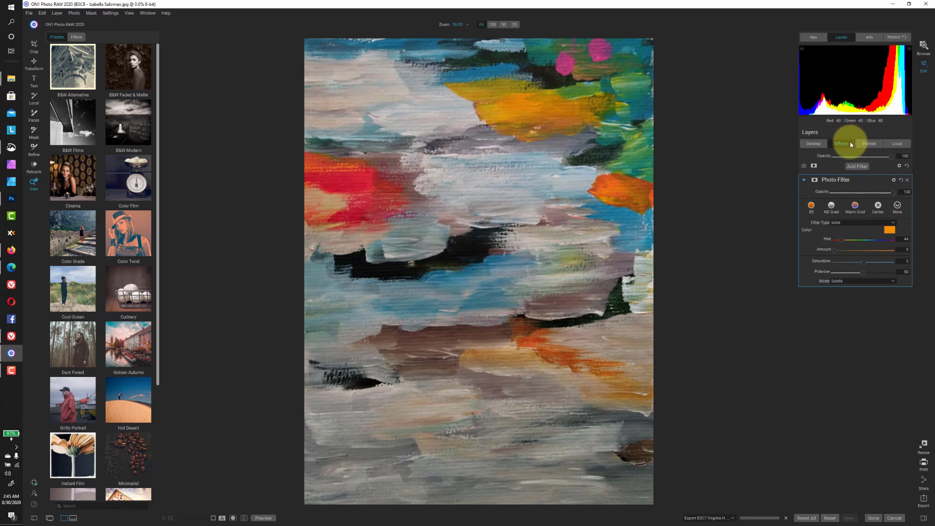
Raise the B3C8 painting's Develop exposure to about 0.3 and export it as a PNG to the Village Finished Pieces folder
{"action": "left_click", "coordinate": [807, 144]}
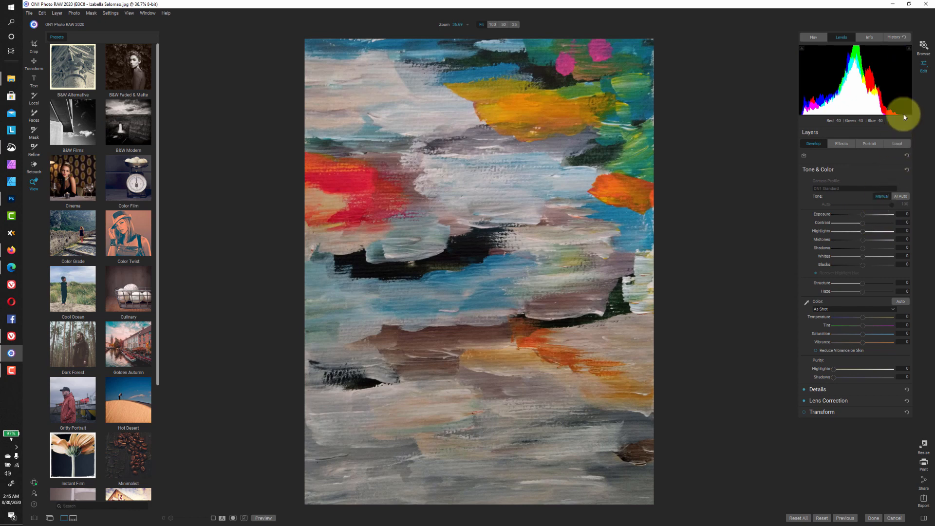
{"action": "left_click", "coordinate": [866, 215]}
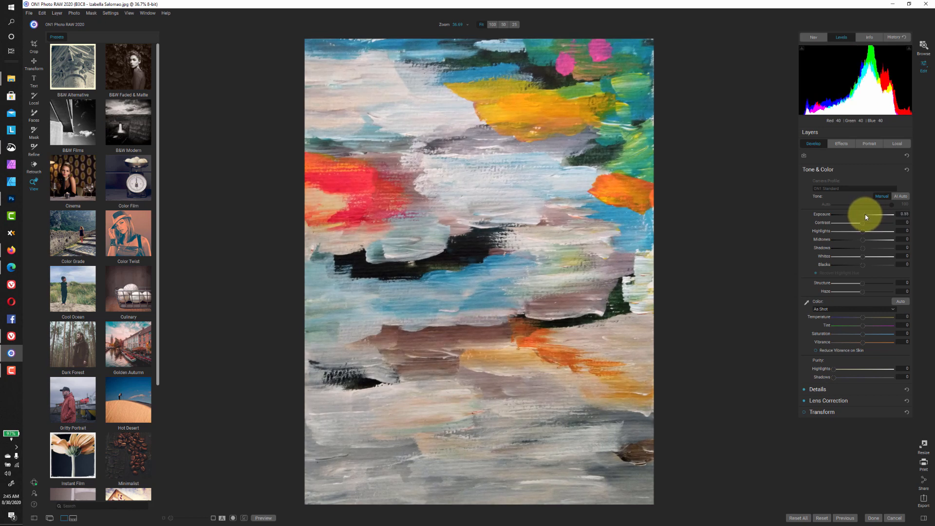
{"action": "left_click_drag", "start_coordinate": [865, 214], "coordinate": [864, 214]}
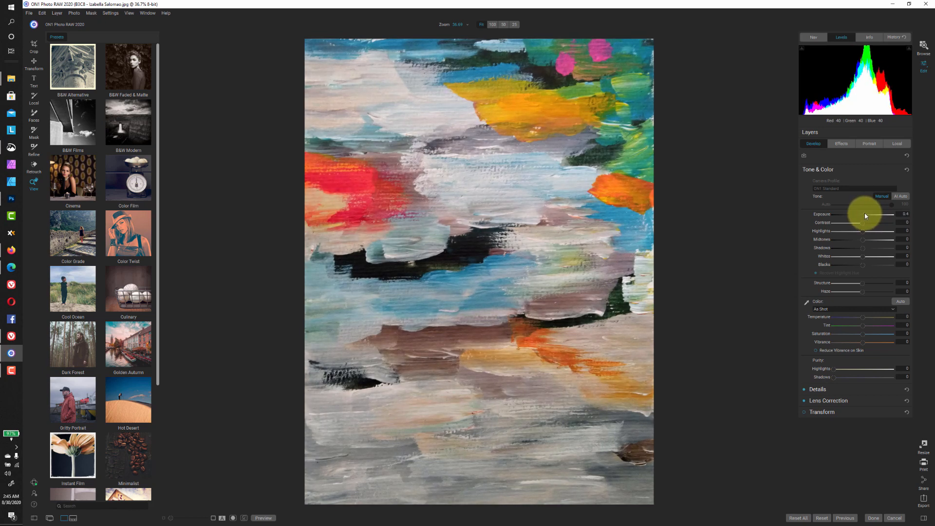
{"action": "left_click_drag", "start_coordinate": [865, 212], "coordinate": [865, 212]}
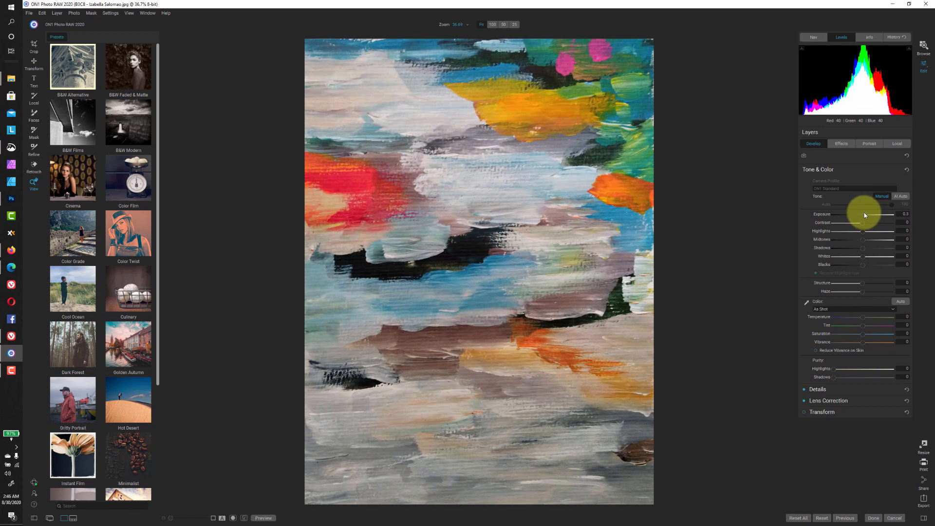
{"action": "left_click", "coordinate": [928, 502]}
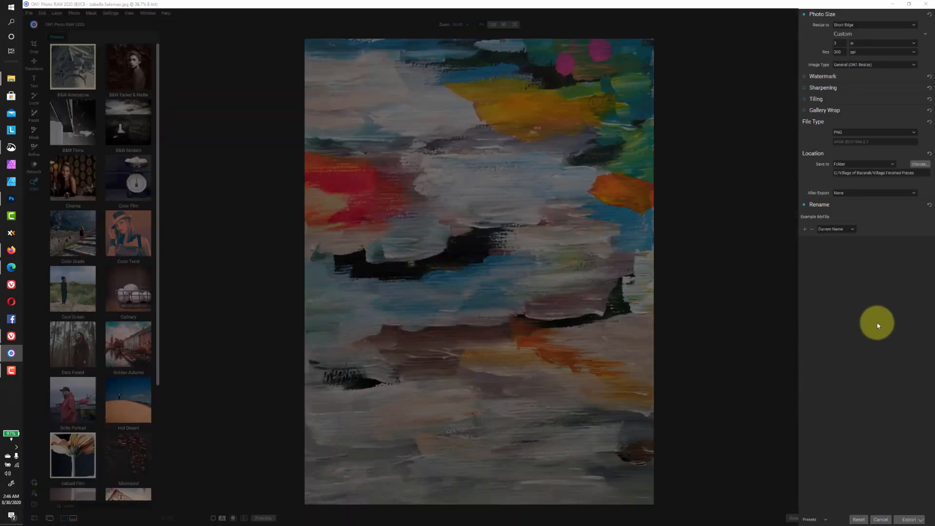
{"action": "left_click", "coordinate": [909, 519]}
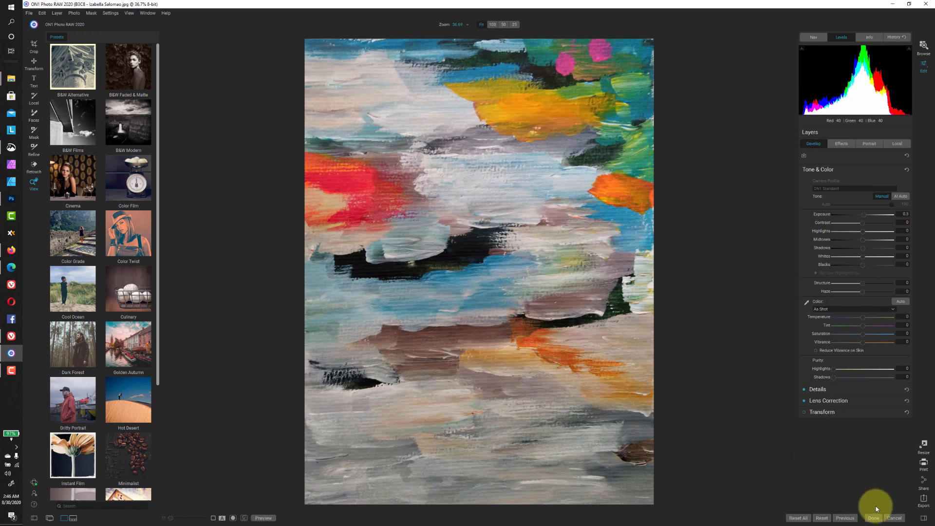
Switch to the B3C9 painting, inspect its dark area at 100% with the shadows fully raised, and settle the Develop shadows at about 6
{"action": "key", "text": "Right"}
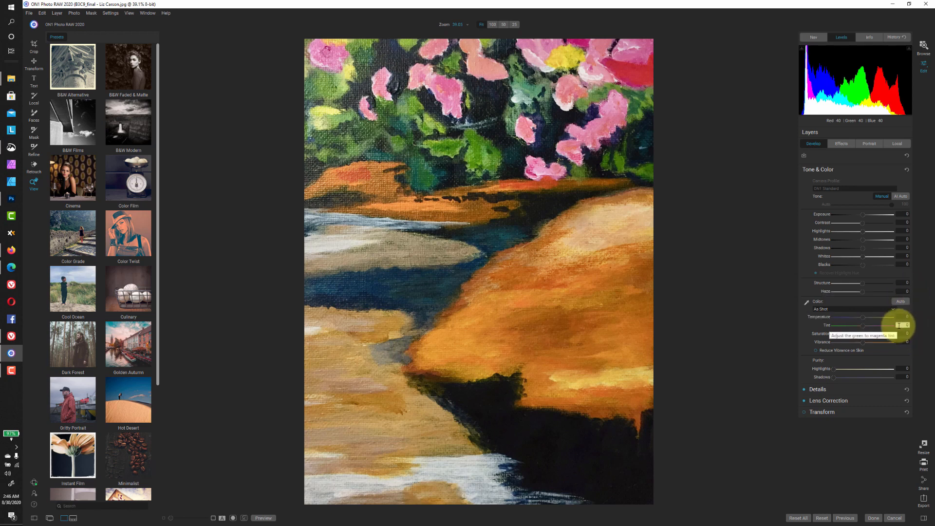
{"action": "left_click", "coordinate": [572, 446]}
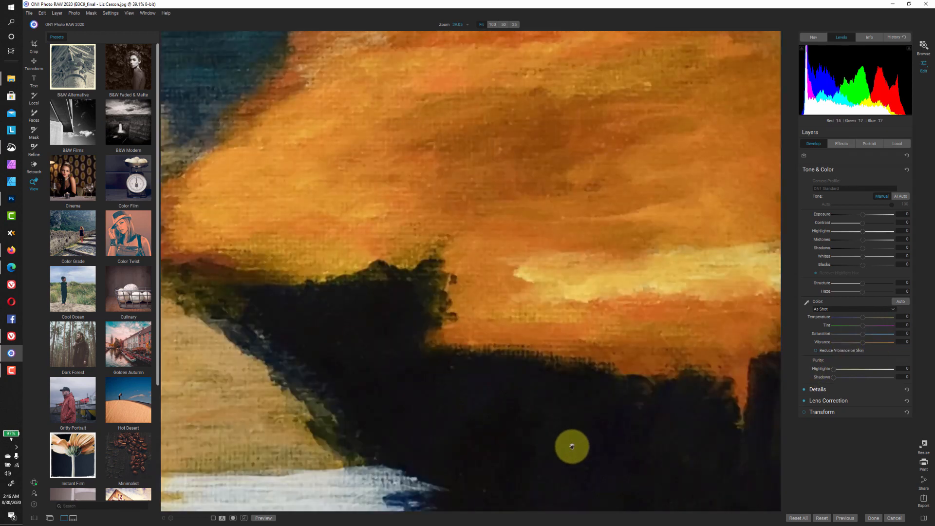
{"action": "left_click_drag", "start_coordinate": [568, 445], "coordinate": [563, 336]}
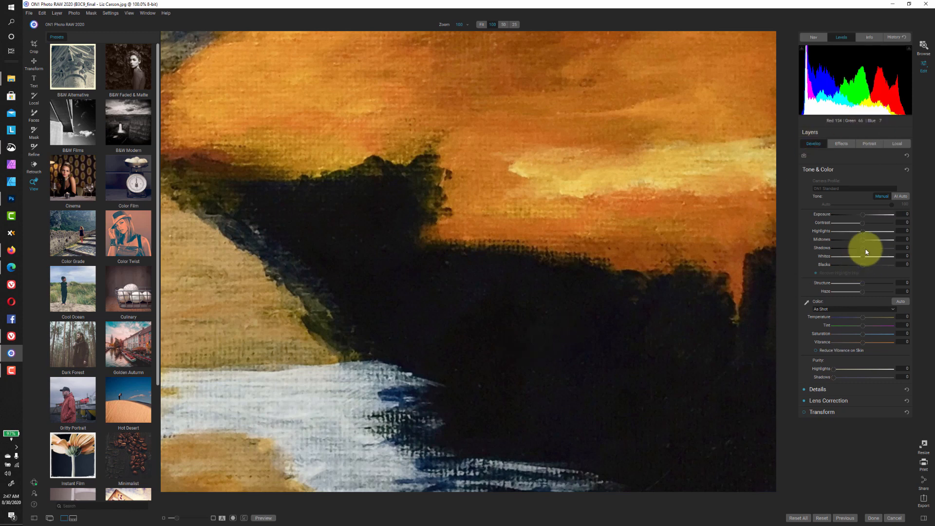
{"action": "left_click_drag", "start_coordinate": [863, 248], "coordinate": [899, 248]}
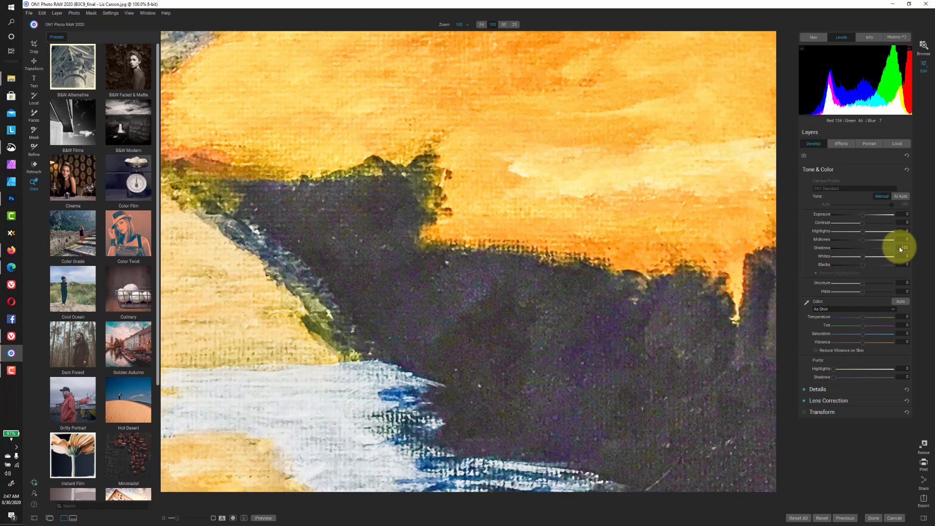
{"action": "left_click_drag", "start_coordinate": [891, 247], "coordinate": [866, 252]}
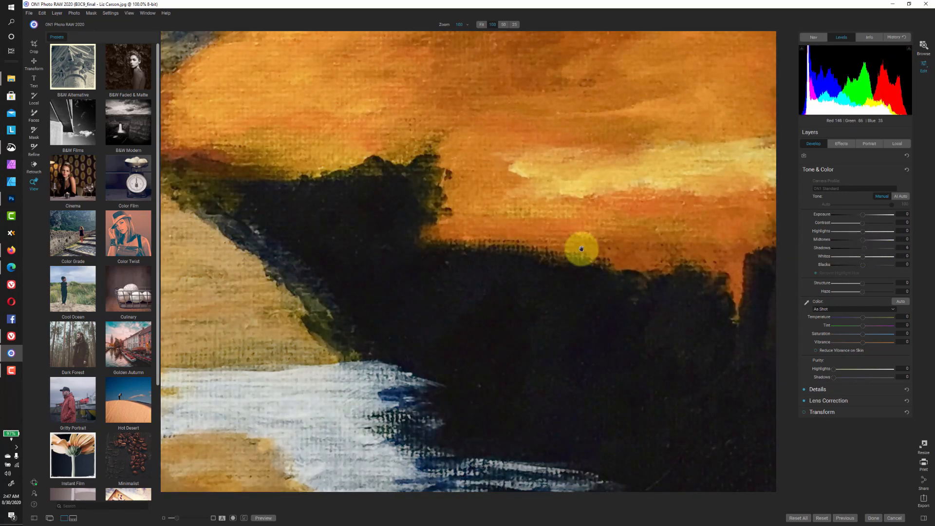
{"action": "key", "text": "ctrl+0"}
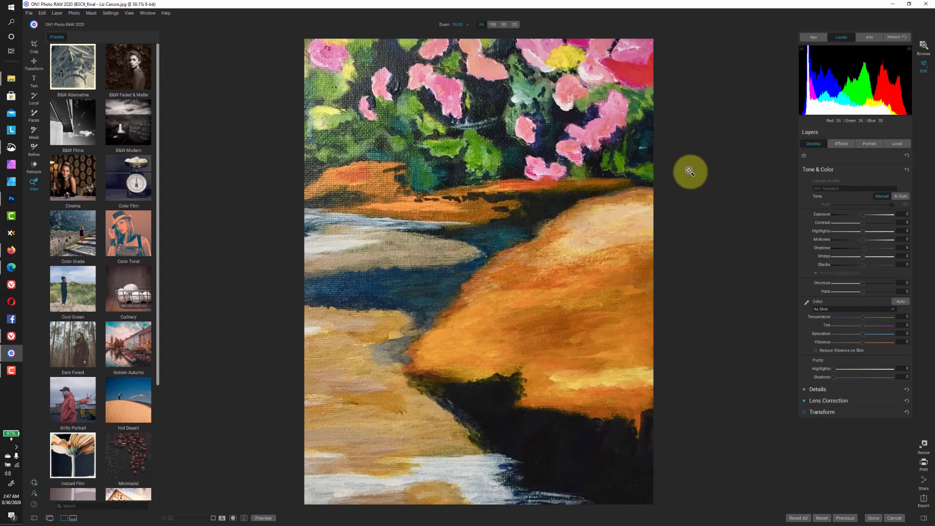
Add a Photo Filter effect with the Polarizer style to the B3C9 painting
{"action": "left_click", "coordinate": [842, 144]}
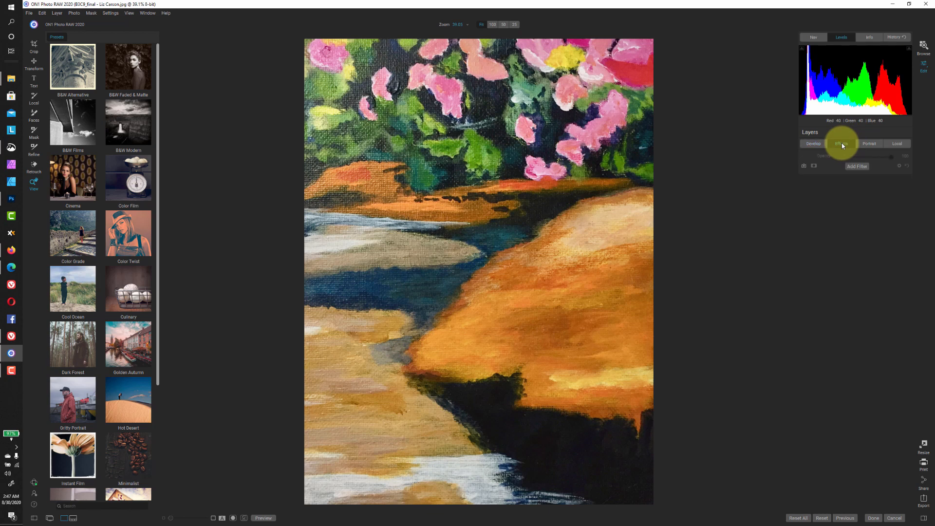
{"action": "left_click", "coordinate": [854, 166]}
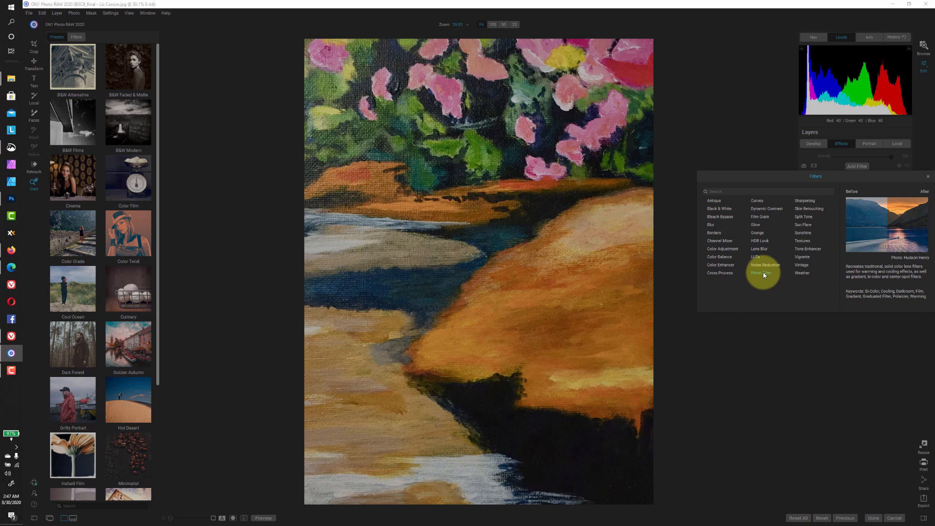
{"action": "left_click", "coordinate": [764, 273]}
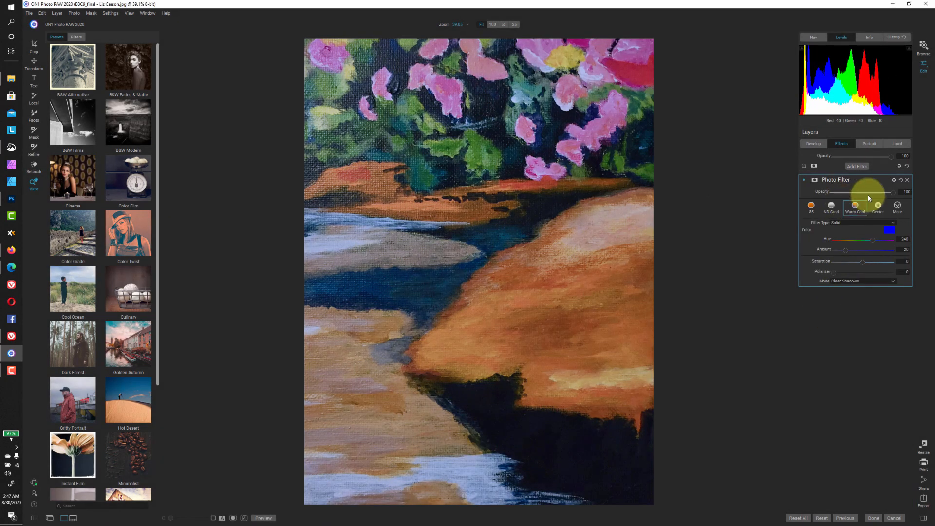
{"action": "left_click", "coordinate": [897, 206]}
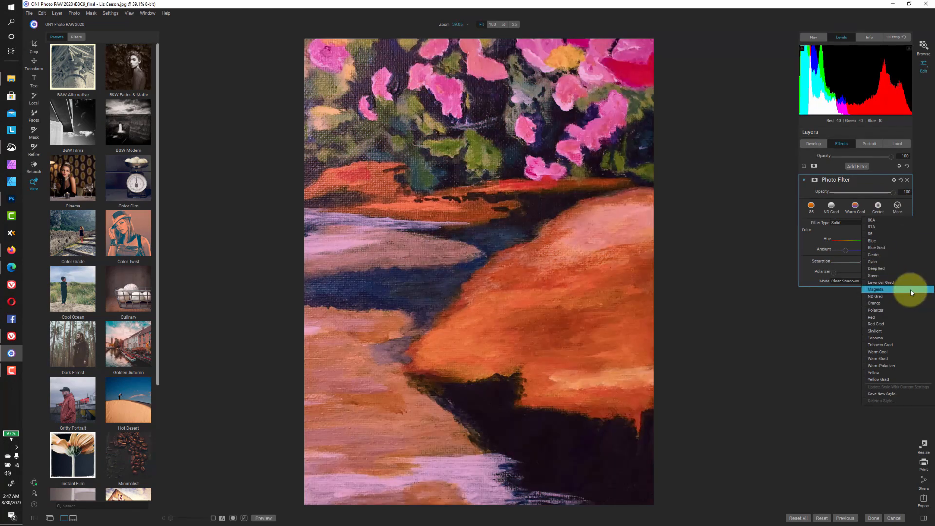
{"action": "left_click", "coordinate": [886, 310]}
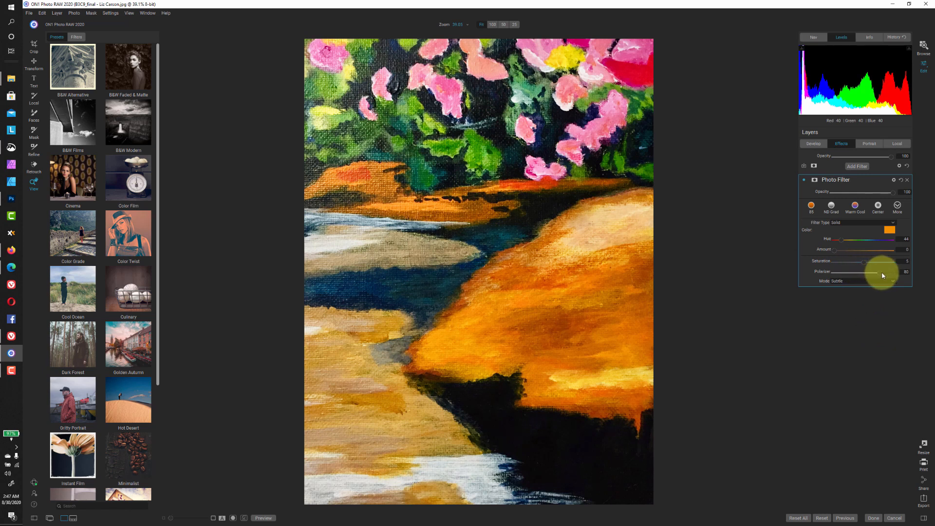
Lower the B3C9 painting's Photo Filter polarizer to about 73 and export it as a PNG to the Village Finished Pieces folder
{"action": "mouse_move", "coordinate": [882, 273]}
{"action": "left_mouse_down"}
{"action": "mouse_move", "coordinate": [834, 273]}
{"action": "mouse_move", "coordinate": [870, 273]}
{"action": "left_mouse_up"}
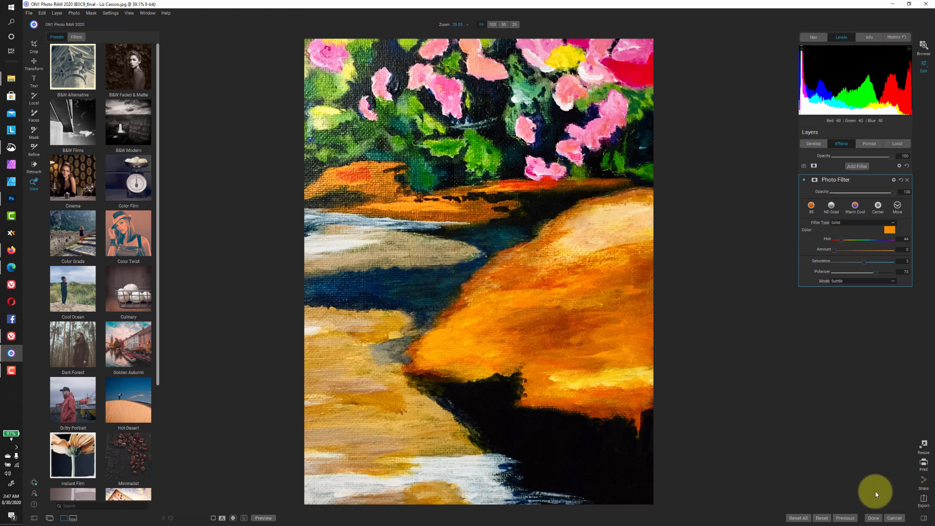
{"action": "key", "text": "ctrl+shift+e"}
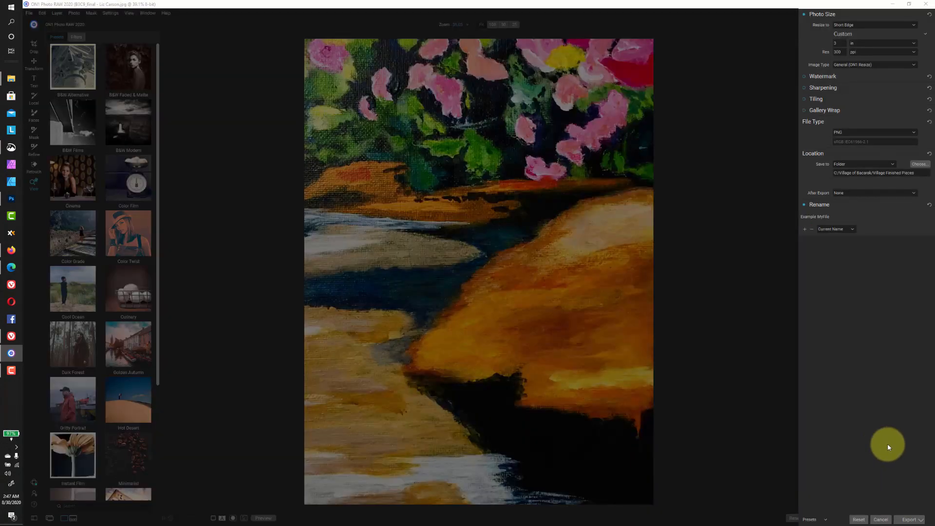
{"action": "left_click", "coordinate": [909, 520]}
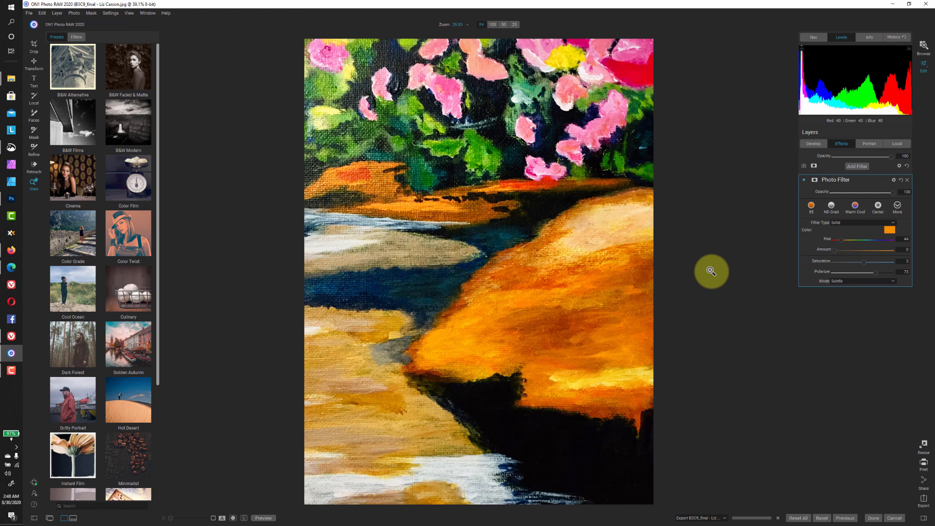
Compare the B3C9 and B3C10 paintings by switching back and forth, finishing on B3C10
{"action": "key", "text": "Right"}
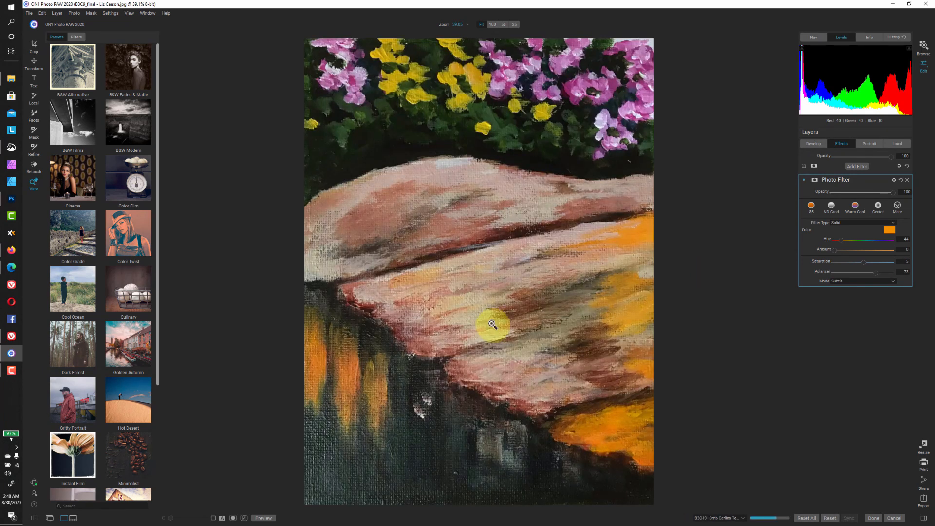
{"action": "key", "text": "Right"}
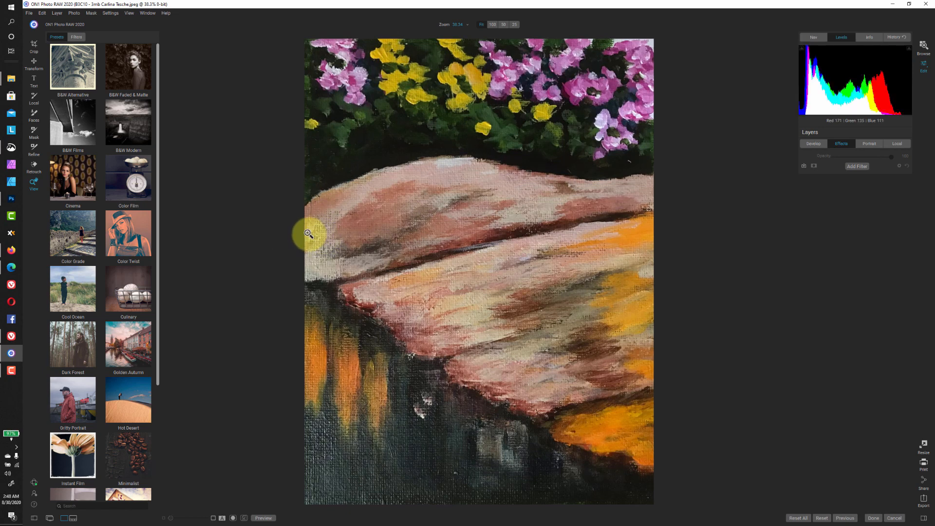
{"action": "key", "text": "Left"}
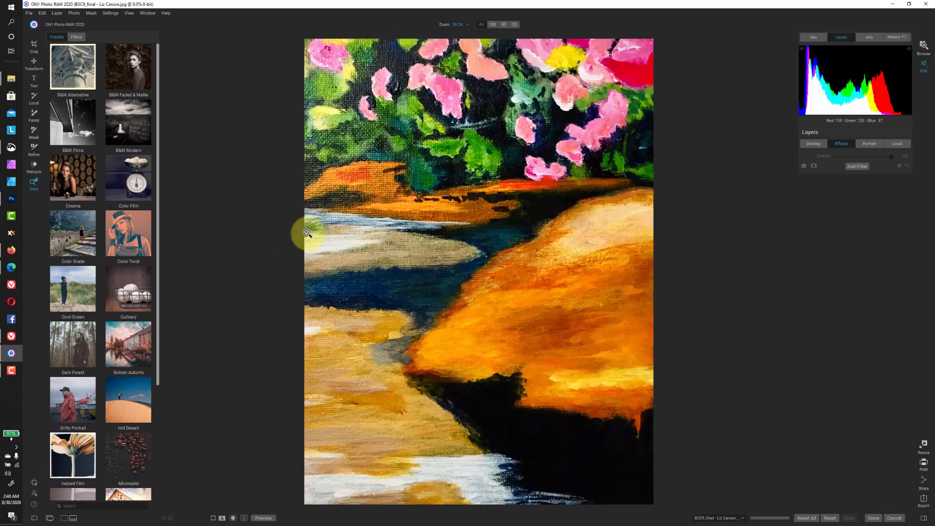
{"action": "key", "text": "Right"}
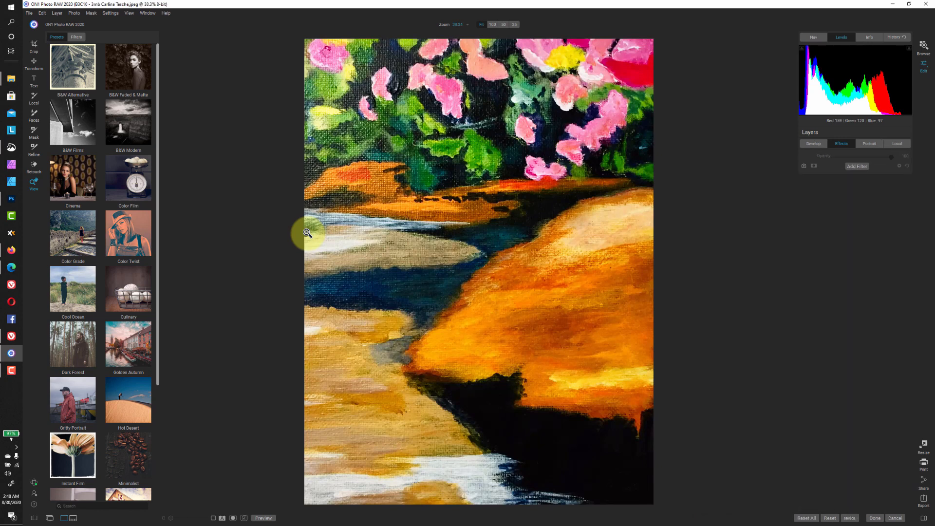
{"action": "key", "text": "Right"}
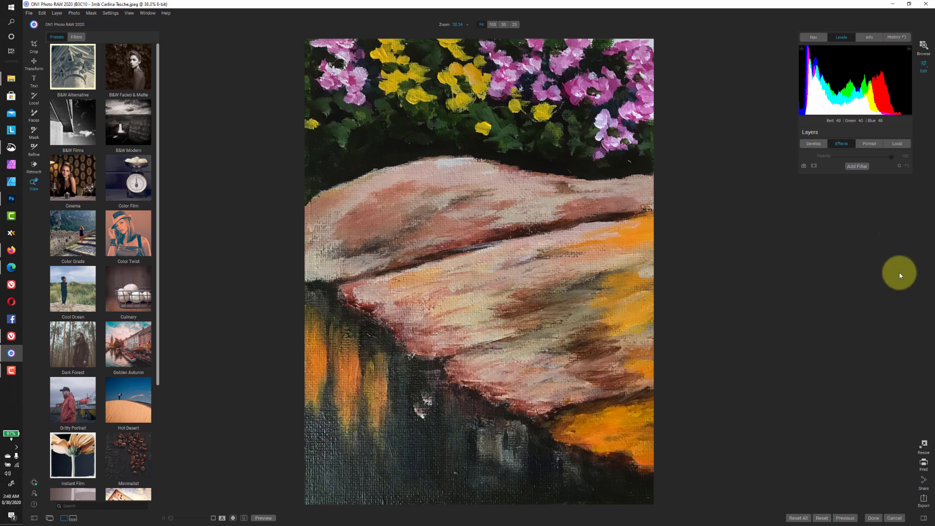
Add a Photo Filter effect to the B3C10 painting, try the Warm Polarizer style, and settle on the Polarizer style
{"action": "left_click", "coordinate": [862, 168]}
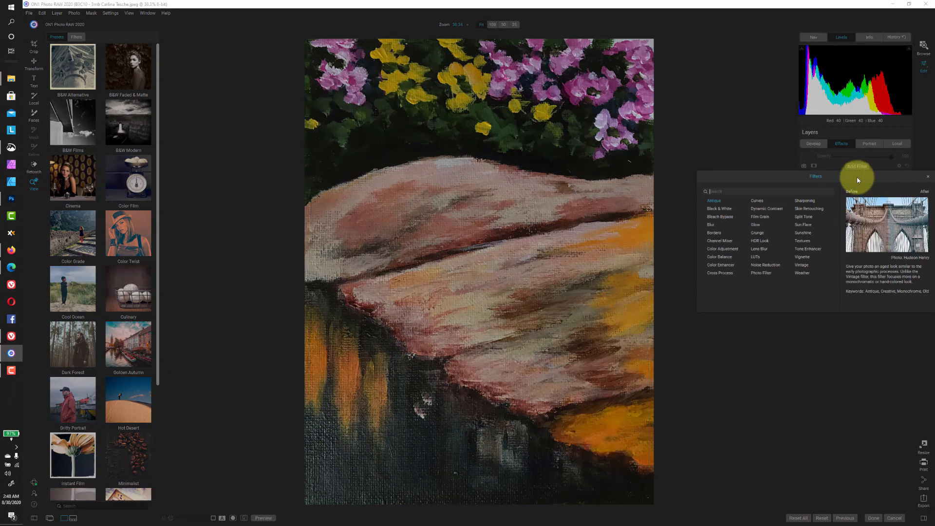
{"action": "left_click", "coordinate": [765, 272]}
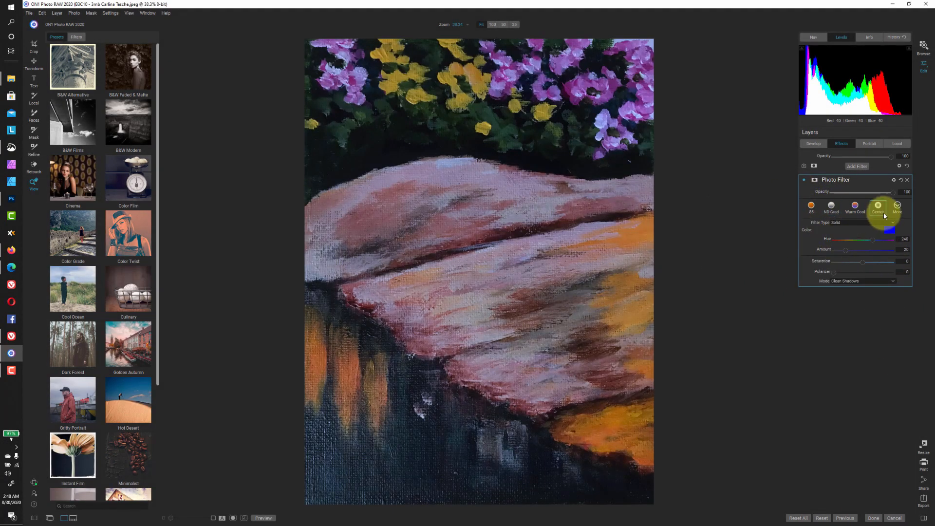
{"action": "left_click", "coordinate": [897, 206]}
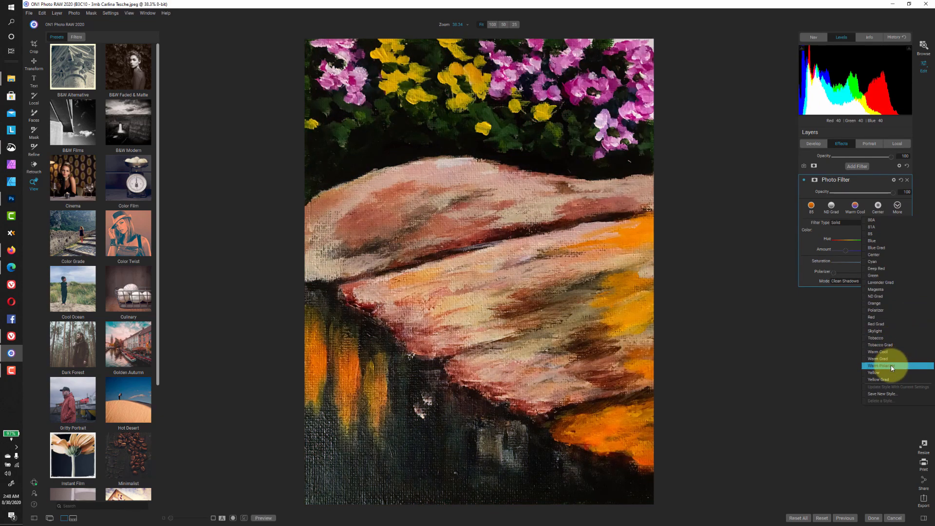
{"action": "left_click", "coordinate": [892, 368]}
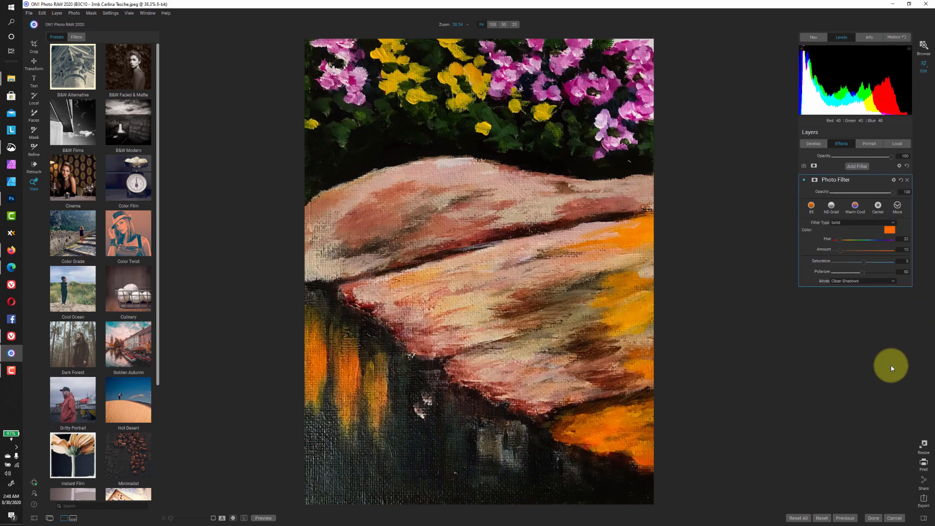
{"action": "left_click", "coordinate": [898, 207]}
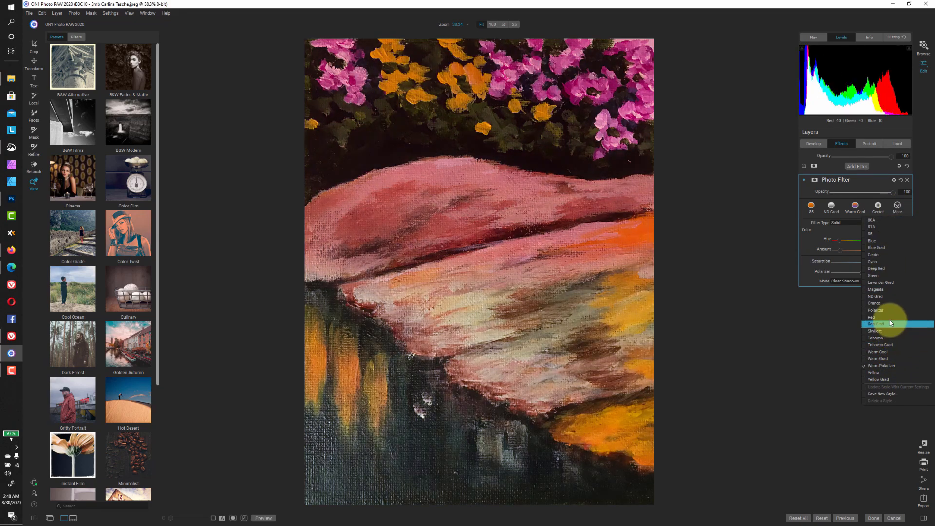
{"action": "left_click", "coordinate": [888, 312]}
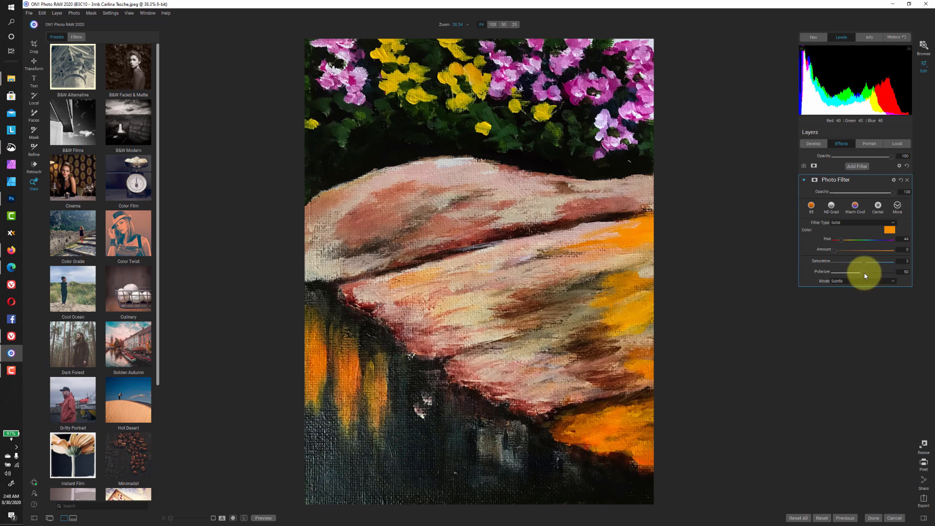
Raise the B3C10 Photo Filter's polarizer to about 94 and export the painting as a PNG to the Village Finished Pieces folder
{"action": "left_click_drag", "start_coordinate": [863, 272], "coordinate": [888, 275]}
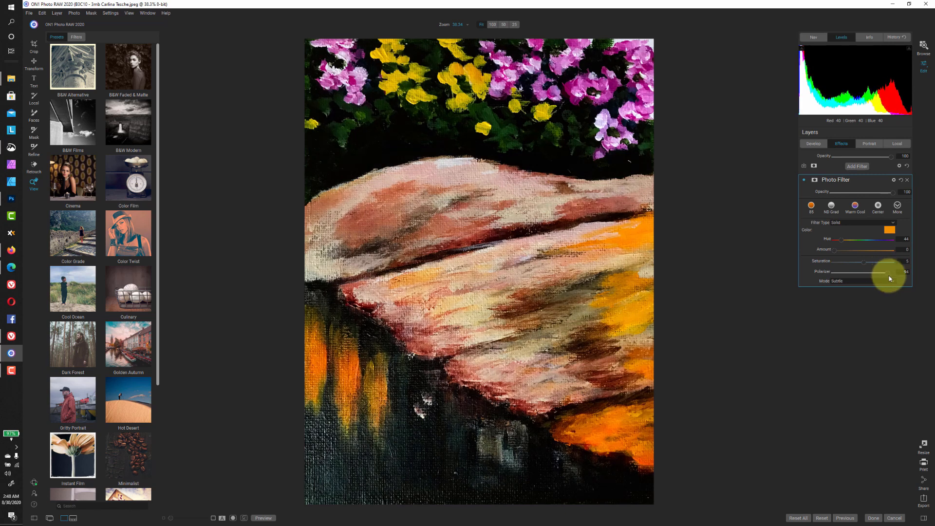
{"action": "left_click", "coordinate": [925, 501]}
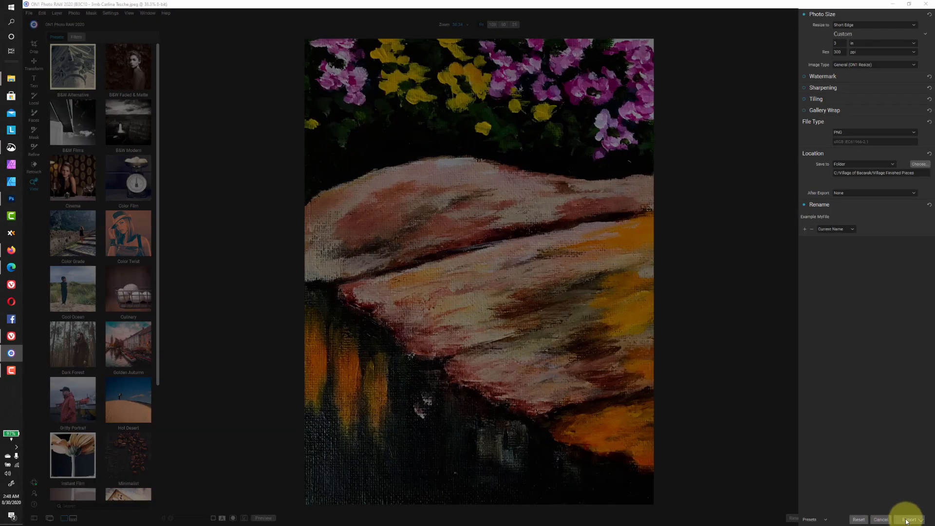
{"action": "left_click", "coordinate": [908, 520]}
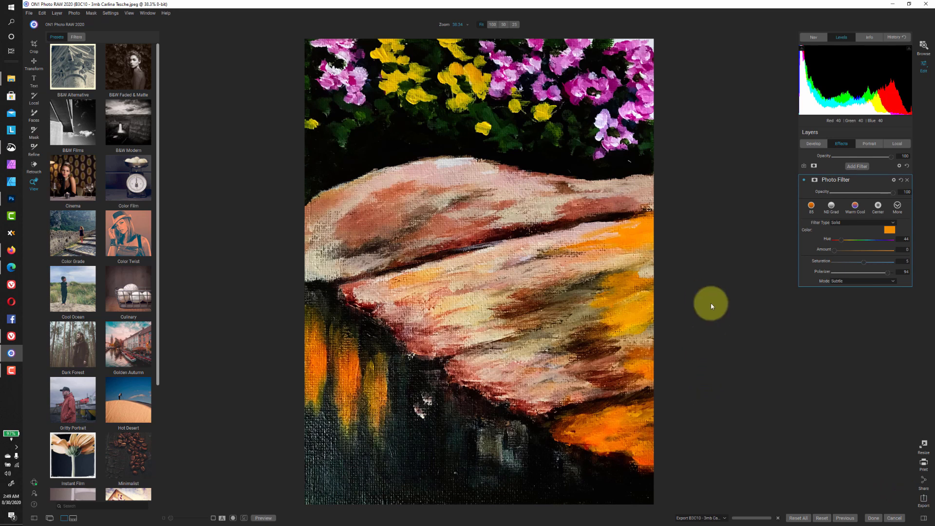
Return to the B3C9 painting to rework its Photo Filter effect
{"action": "key", "text": "Left"}
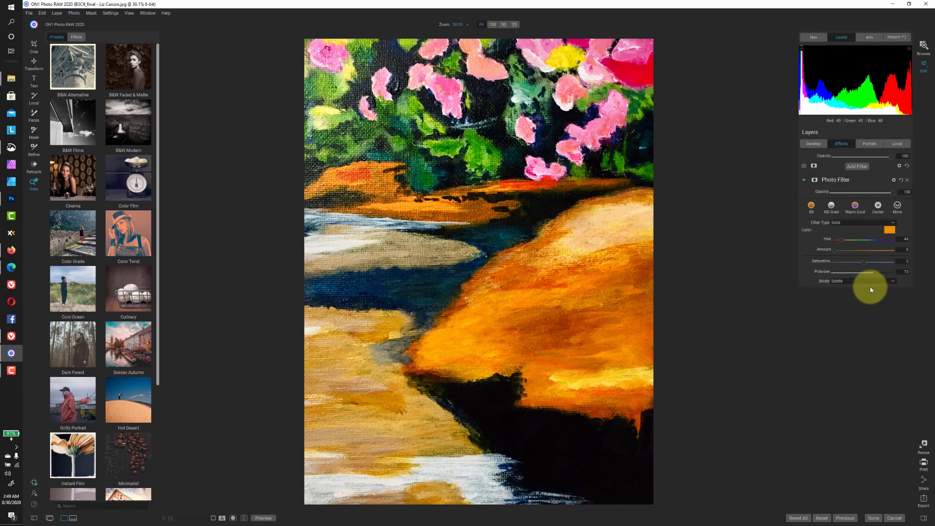
{"action": "left_click", "coordinate": [881, 209]}
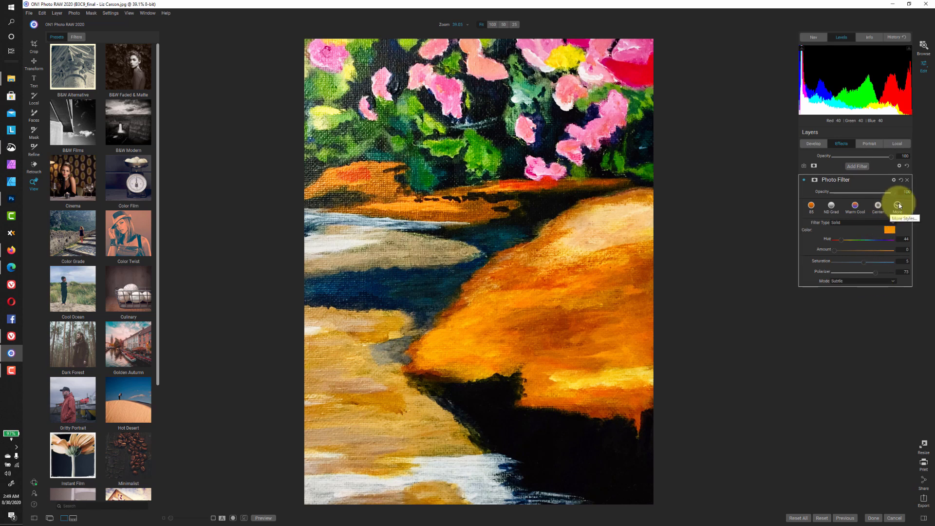
Try a second Photo Filter effect with the Warm Polarizer style on the B3C9 painting and remove it
{"action": "left_click", "coordinate": [861, 166]}
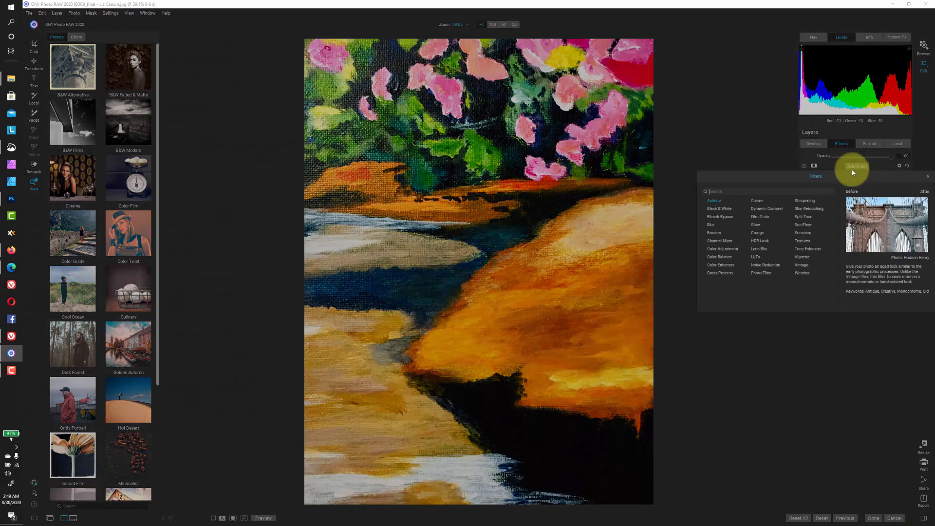
{"action": "left_click", "coordinate": [763, 273]}
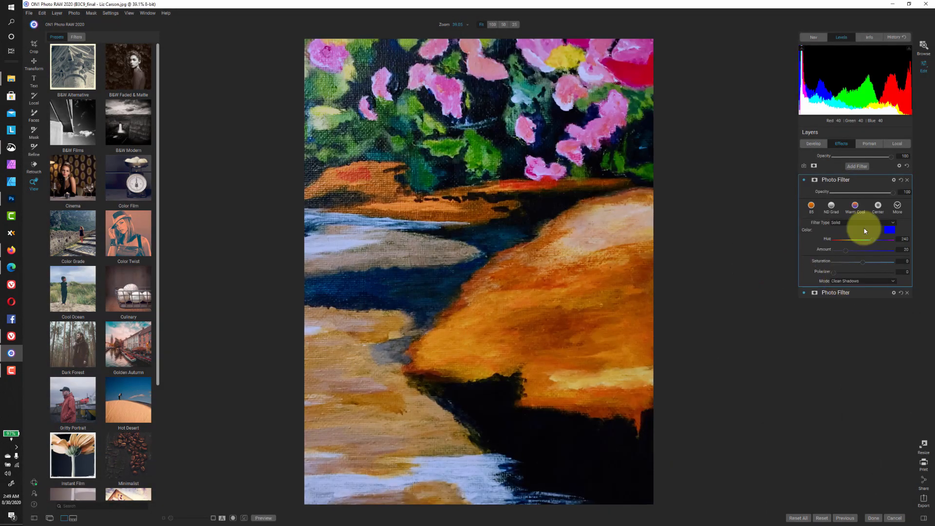
{"action": "left_click", "coordinate": [898, 207]}
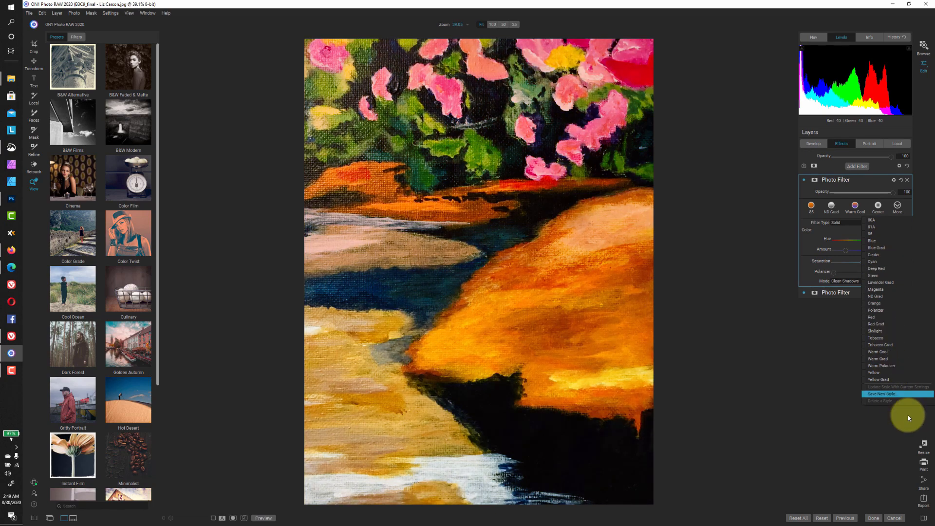
{"action": "left_click", "coordinate": [899, 367]}
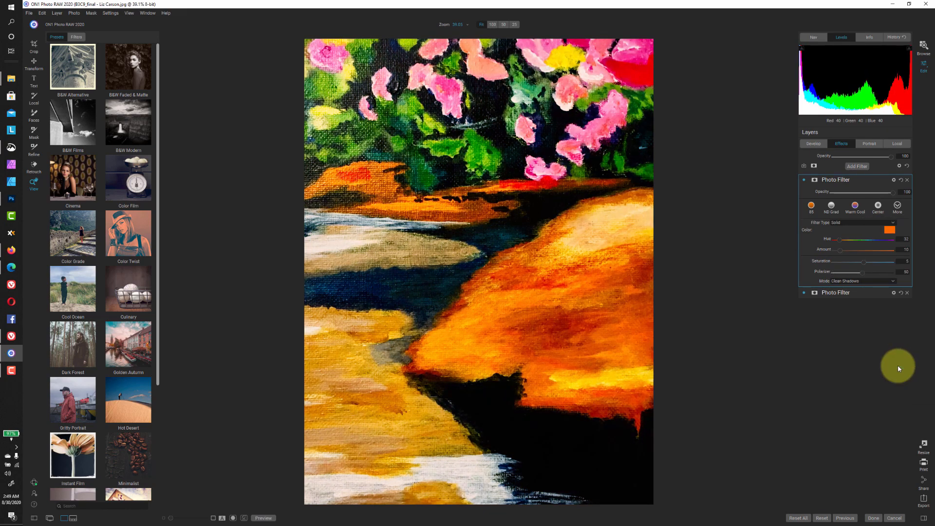
{"action": "left_click", "coordinate": [907, 180]}
Replace the B3C9 painting's remaining Photo Filter with a new one using the Polarizer style
{"action": "left_click", "coordinate": [906, 180]}
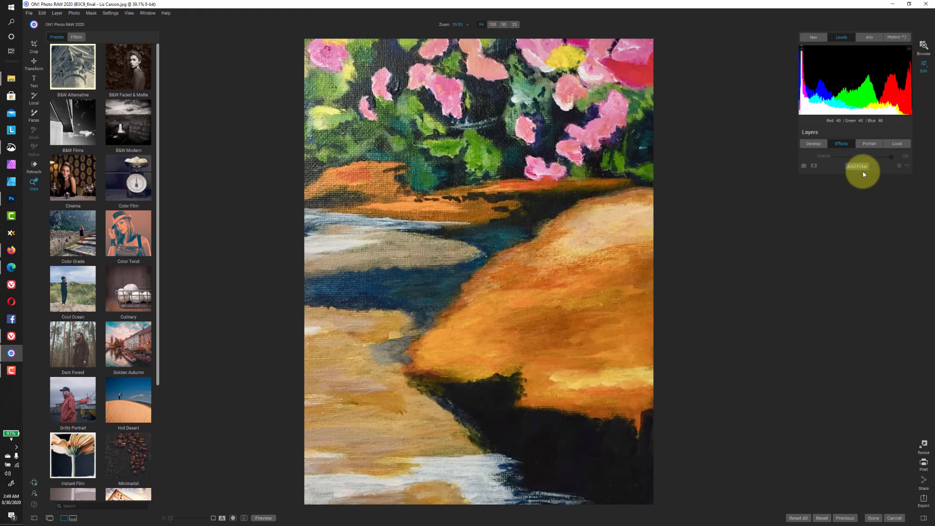
{"action": "left_click", "coordinate": [858, 166]}
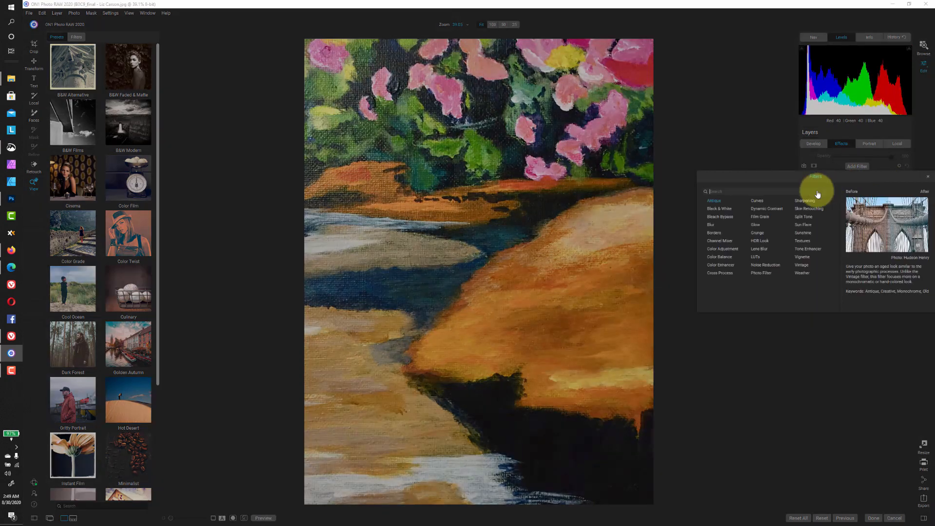
{"action": "left_click", "coordinate": [765, 273]}
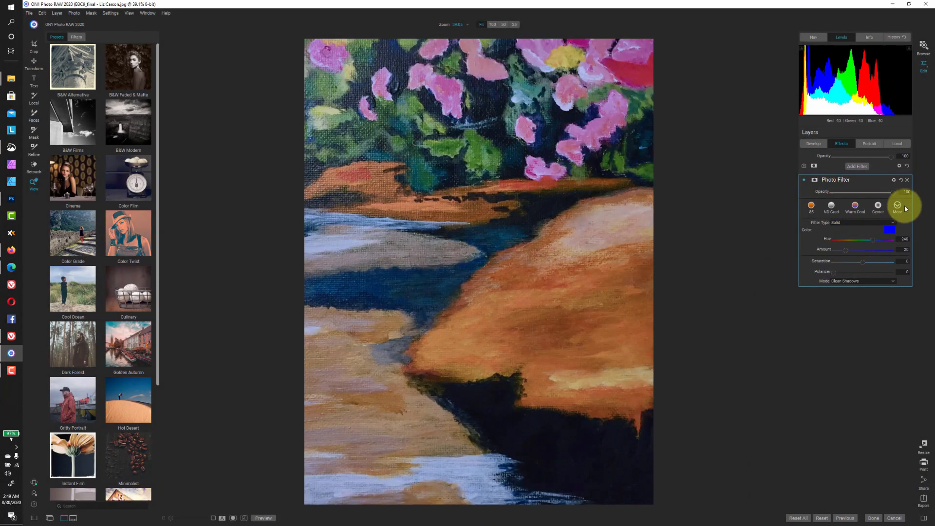
{"action": "left_click", "coordinate": [898, 207]}
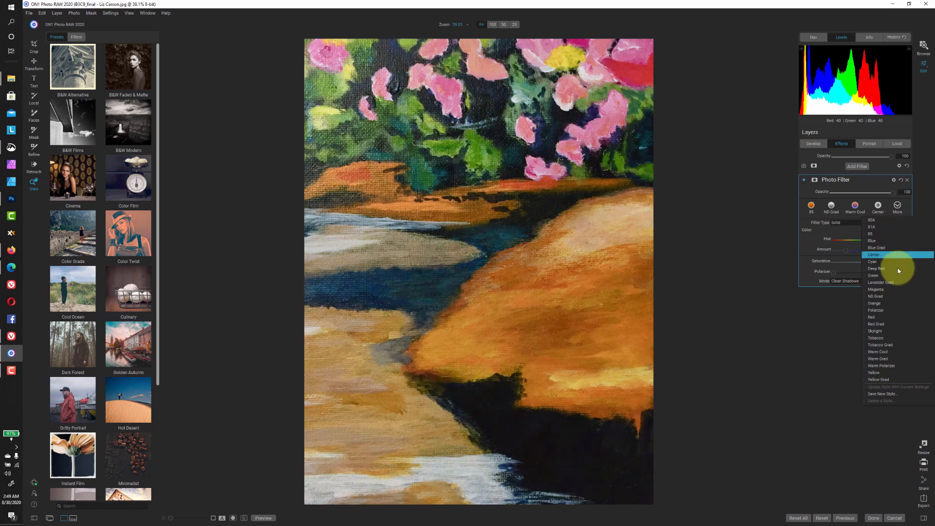
{"action": "left_click", "coordinate": [891, 304]}
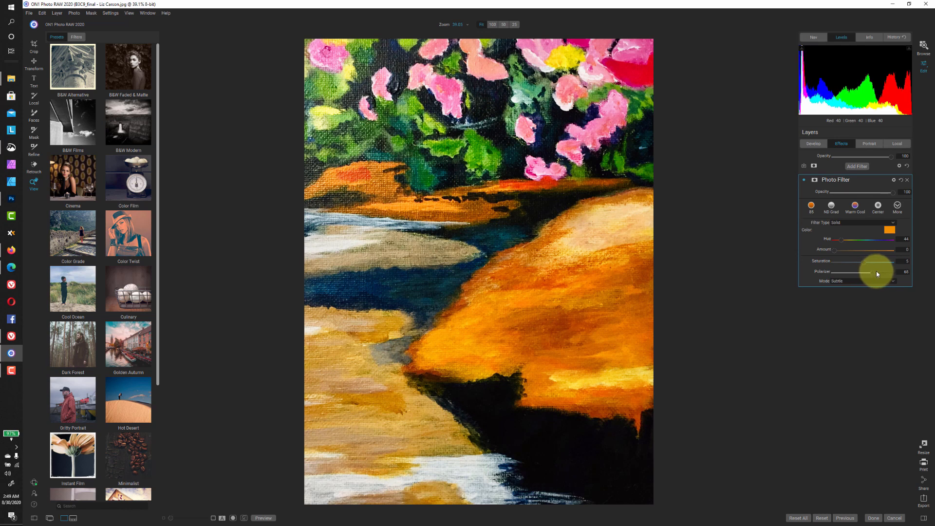
Raise the B3C9 Photo Filter's polarizer to about 80 and export the painting as a PNG to the Village Finished Pieces folder
{"action": "left_click_drag", "start_coordinate": [880, 273], "coordinate": [880, 273]}
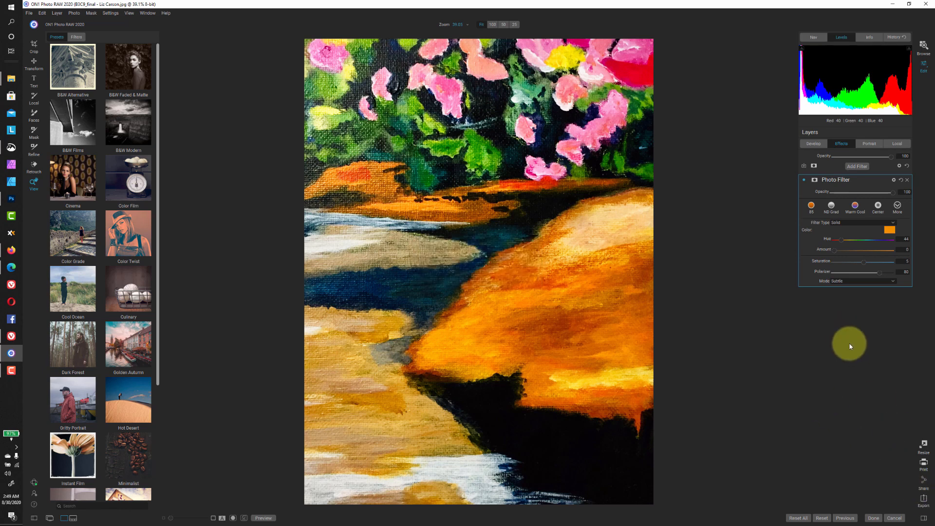
{"action": "key", "text": "ctrl+shift+e"}
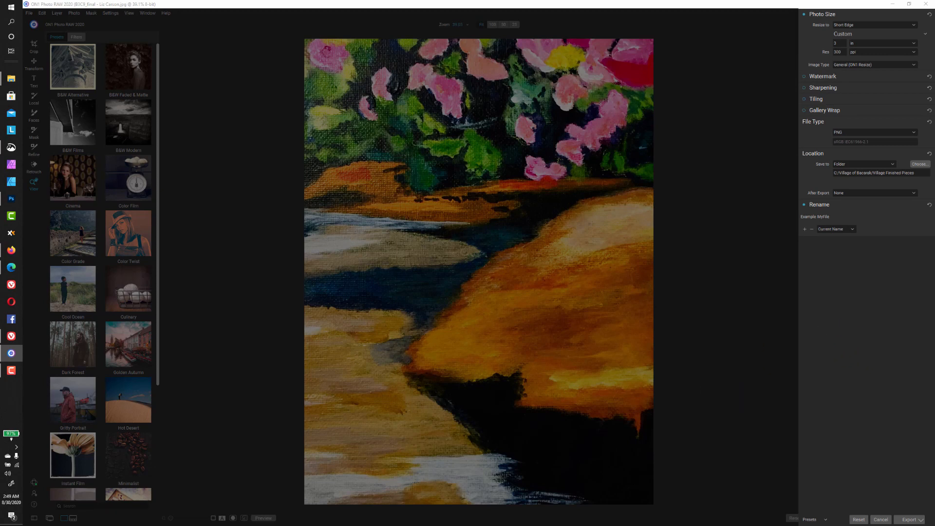
{"action": "key", "text": "alt+Tab"}
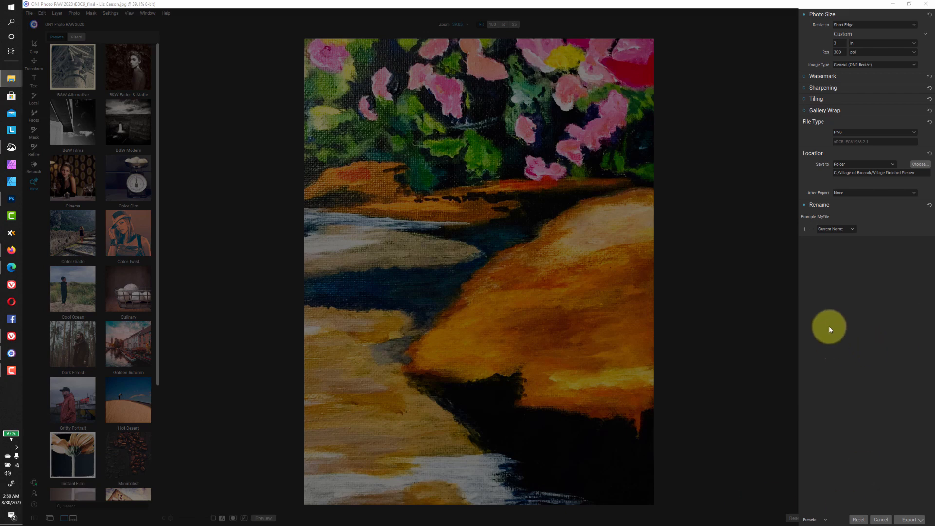
{"action": "key", "text": "alt+Tab"}
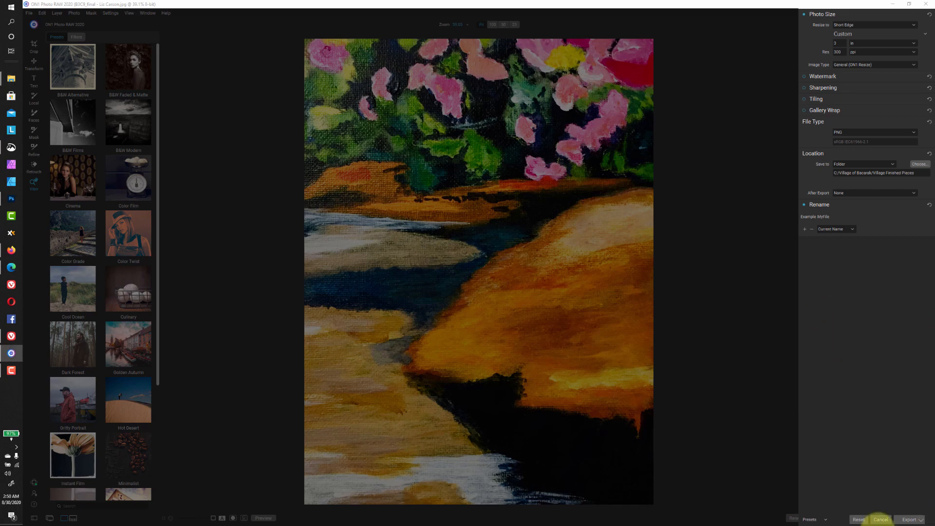
{"action": "left_click", "coordinate": [907, 519]}
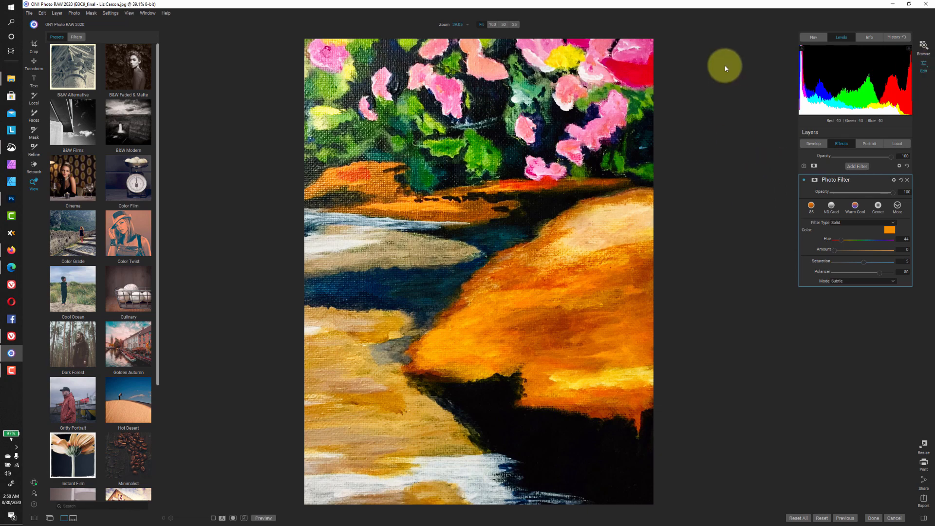
Advance past B3C10 to the B3C11 painting and set its exposure to 0.2 and highlights to about 9
{"action": "key", "text": "Right"}
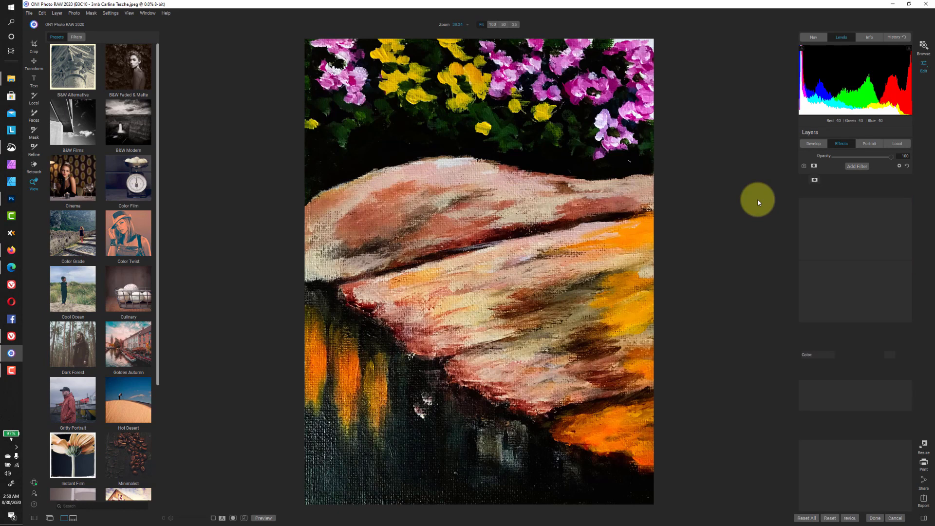
{"action": "key", "text": "Right"}
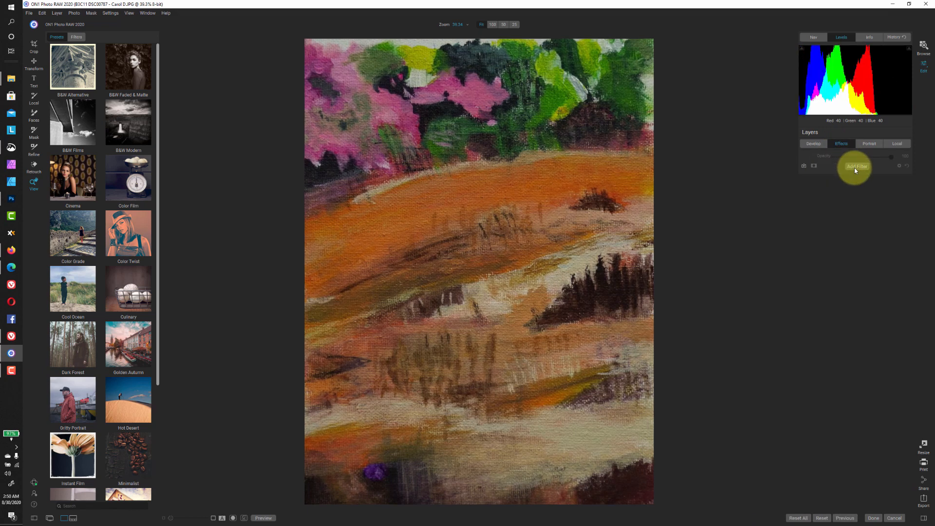
{"action": "left_click", "coordinate": [817, 145]}
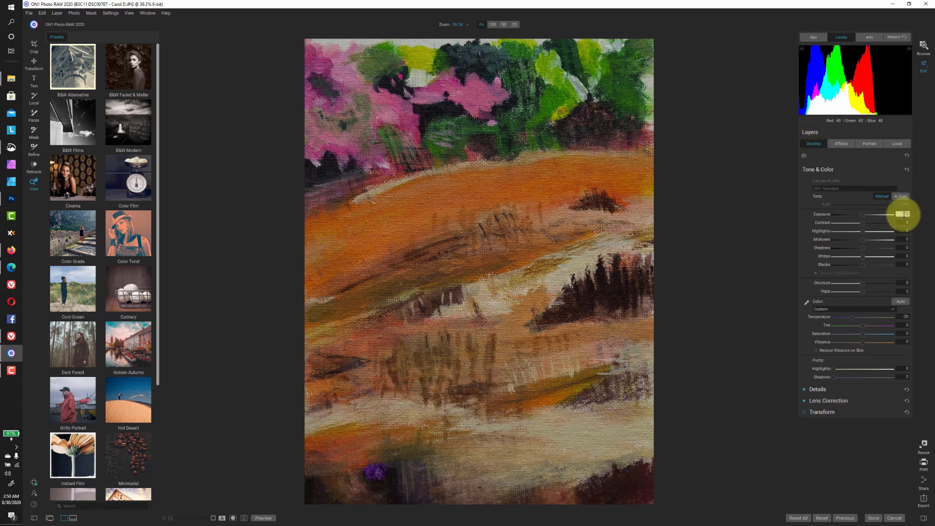
{"action": "left_click", "coordinate": [909, 214]}
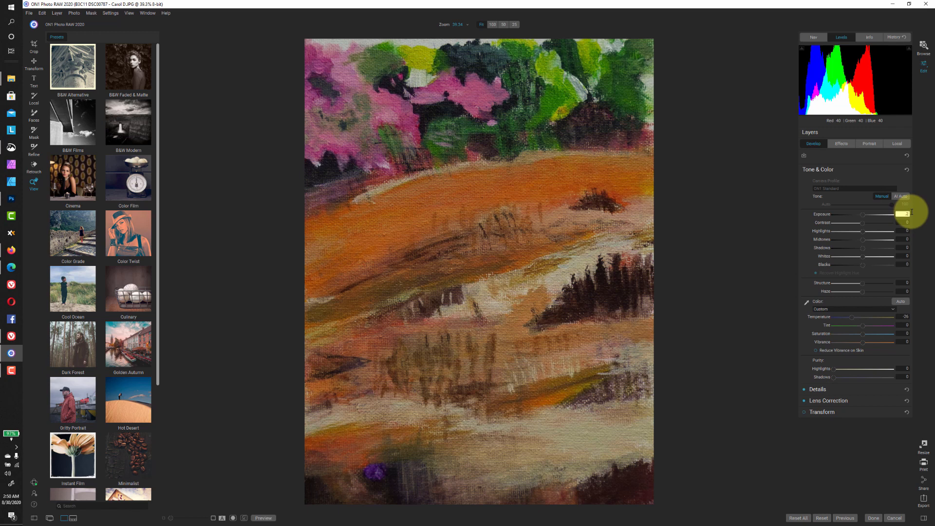
{"action": "type", "text": "0.2"}
{"action": "key", "text": "Tab"}
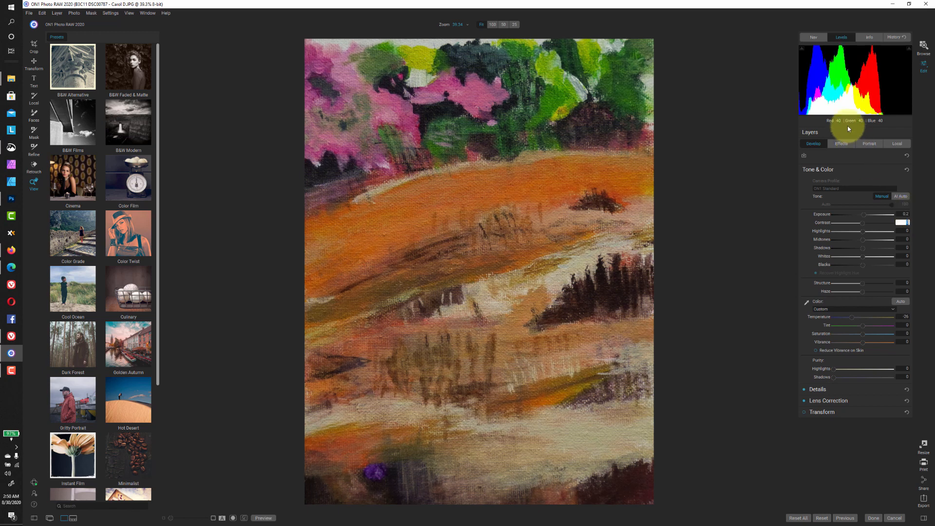
{"action": "left_click", "coordinate": [895, 104]}
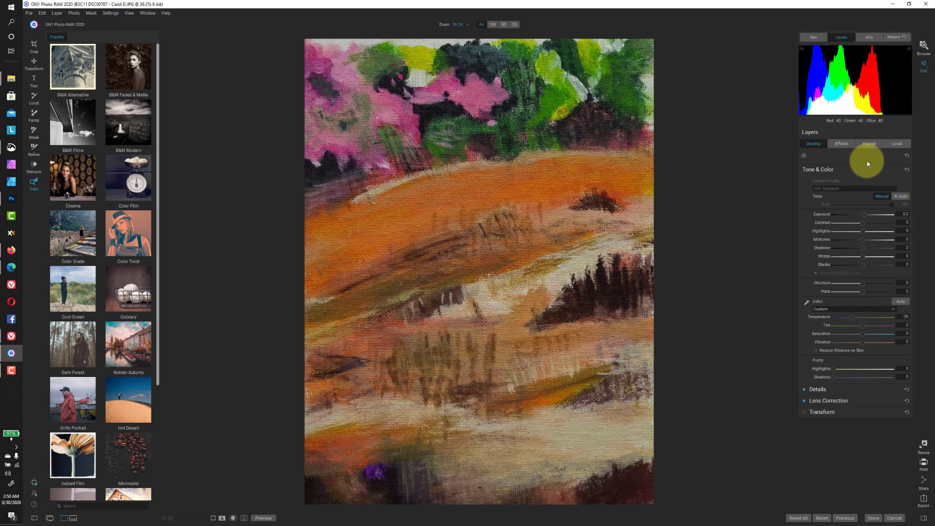
{"action": "mouse_move", "coordinate": [865, 232]}
{"action": "left_mouse_down"}
{"action": "mouse_move", "coordinate": [898, 233]}
{"action": "mouse_move", "coordinate": [855, 236]}
{"action": "mouse_move", "coordinate": [866, 234]}
{"action": "left_mouse_up"}
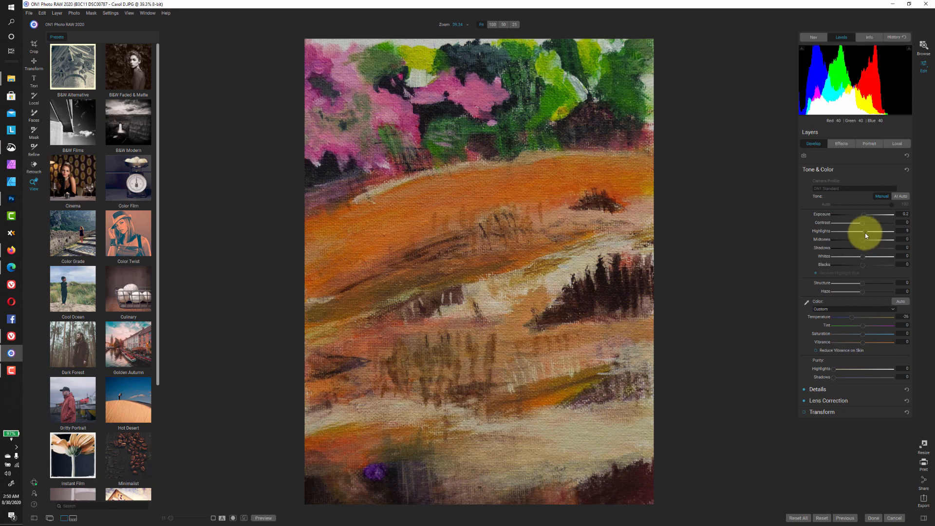
Add a Curves filter to the B3C11 painting with three curve points, raising the upper one to about 182 in, 222 out
{"action": "left_click", "coordinate": [840, 144]}
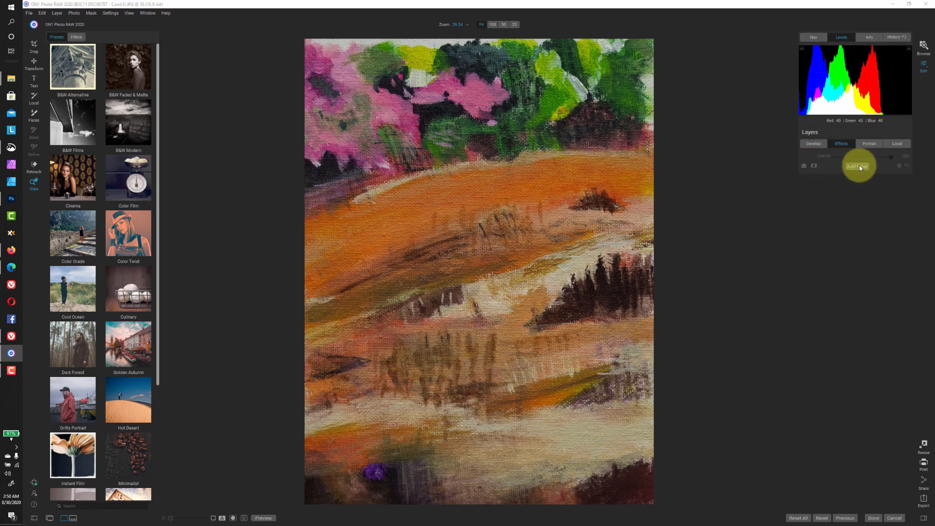
{"action": "left_click", "coordinate": [859, 166]}
{"action": "left_click", "coordinate": [764, 200]}
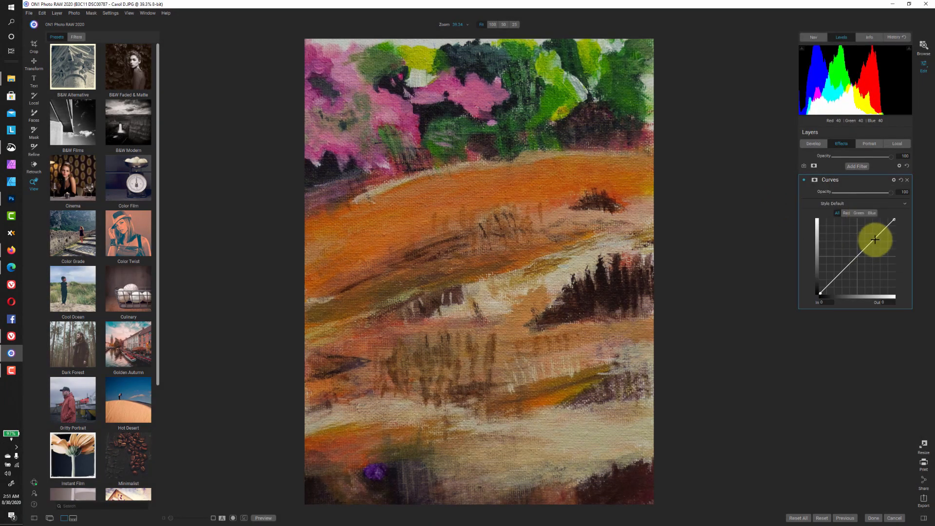
{"action": "left_click", "coordinate": [876, 240]}
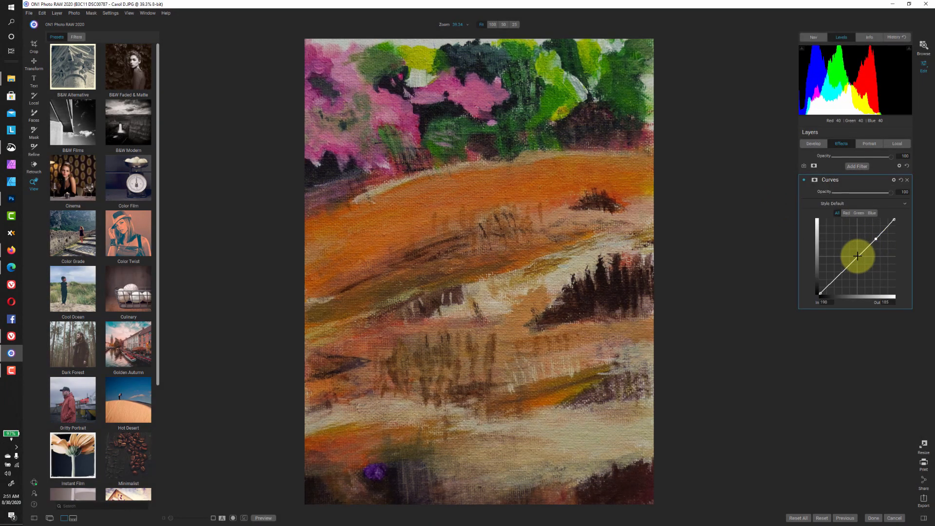
{"action": "left_click", "coordinate": [837, 275]}
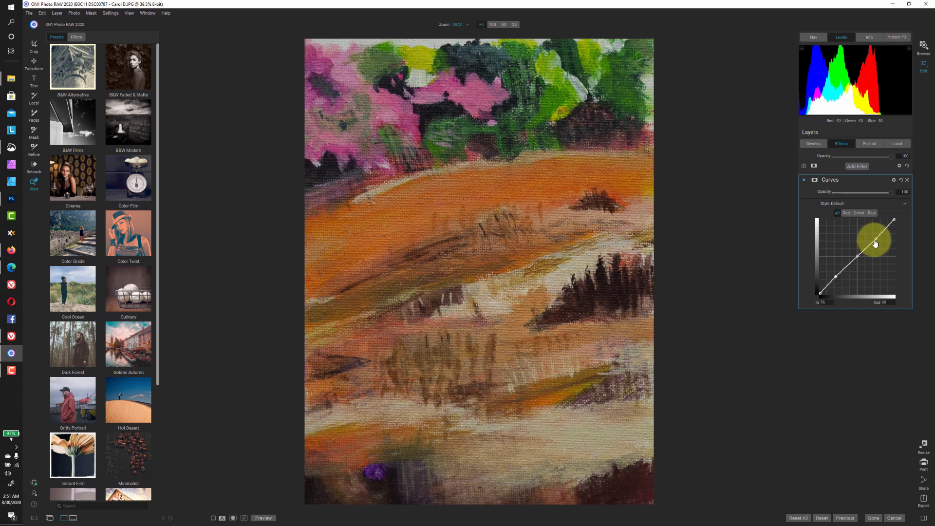
{"action": "left_click_drag", "start_coordinate": [875, 238], "coordinate": [873, 231]}
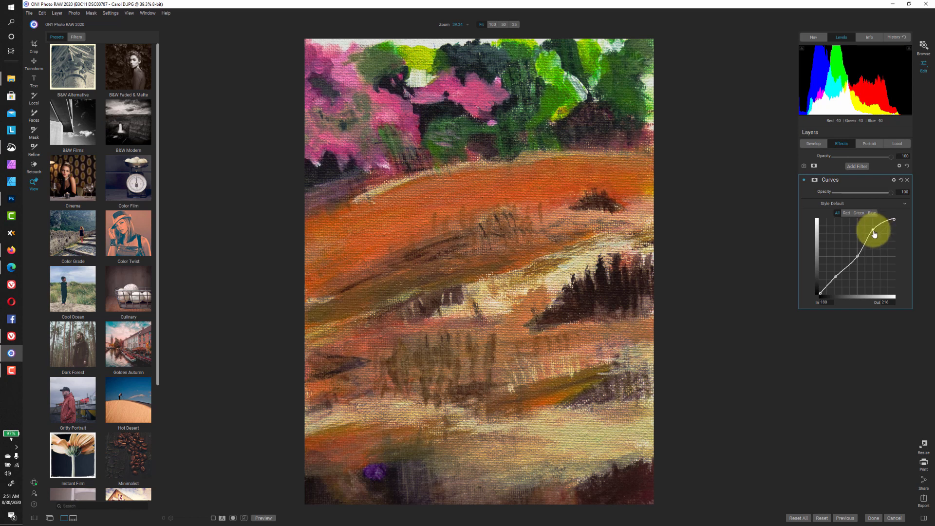
{"action": "left_click_drag", "start_coordinate": [873, 230], "coordinate": [874, 229]}
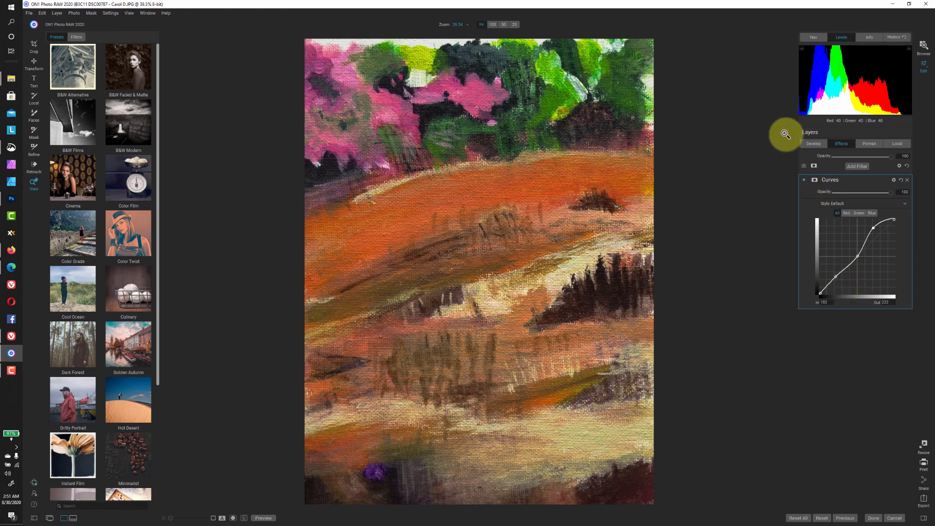
Add a Photo Filter in the Polarizer style to the B3C11 painting, compare it on and off, and set the polarizer to about 35
{"action": "left_click", "coordinate": [856, 168]}
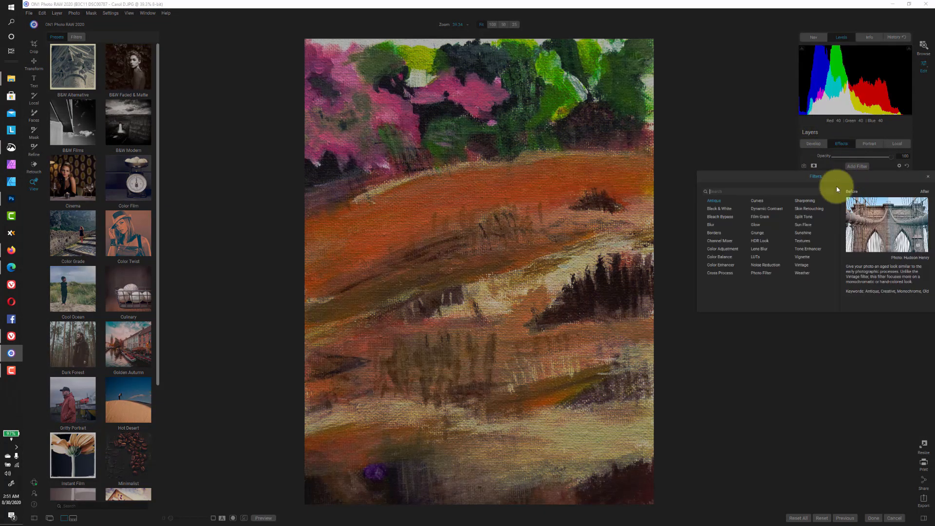
{"action": "left_click", "coordinate": [766, 274]}
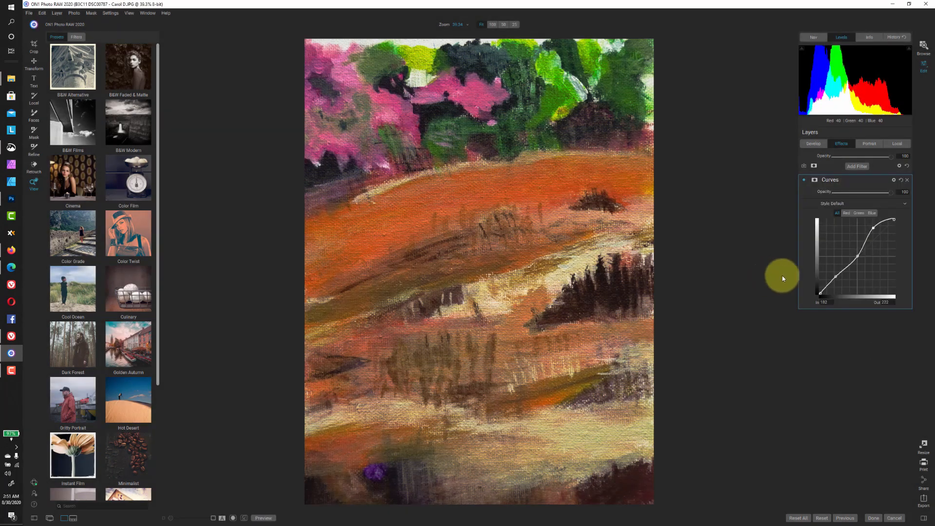
{"action": "left_click", "coordinate": [898, 205]}
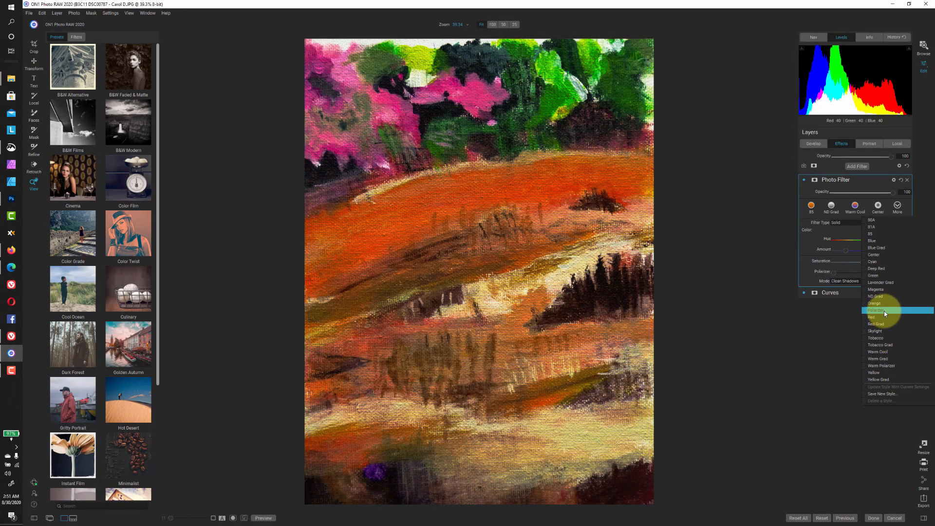
{"action": "left_click", "coordinate": [884, 311]}
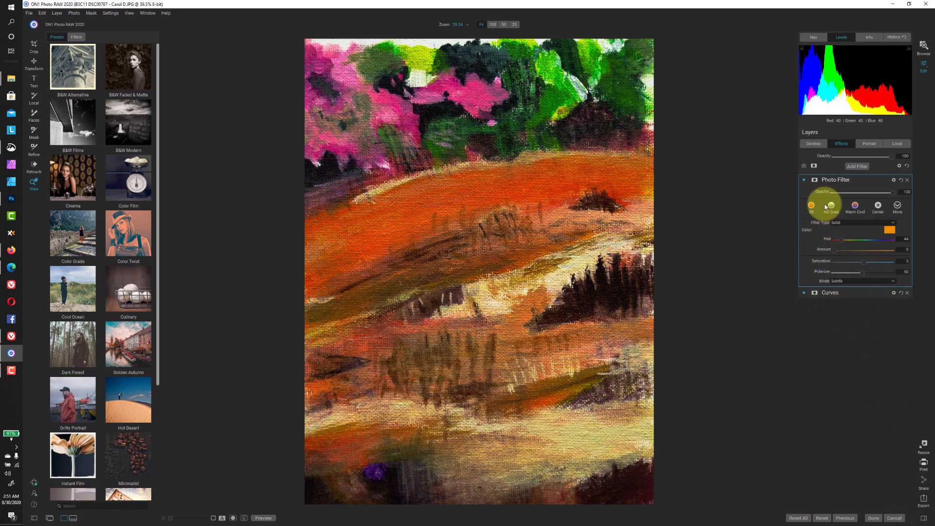
{"action": "left_click", "coordinate": [804, 180]}
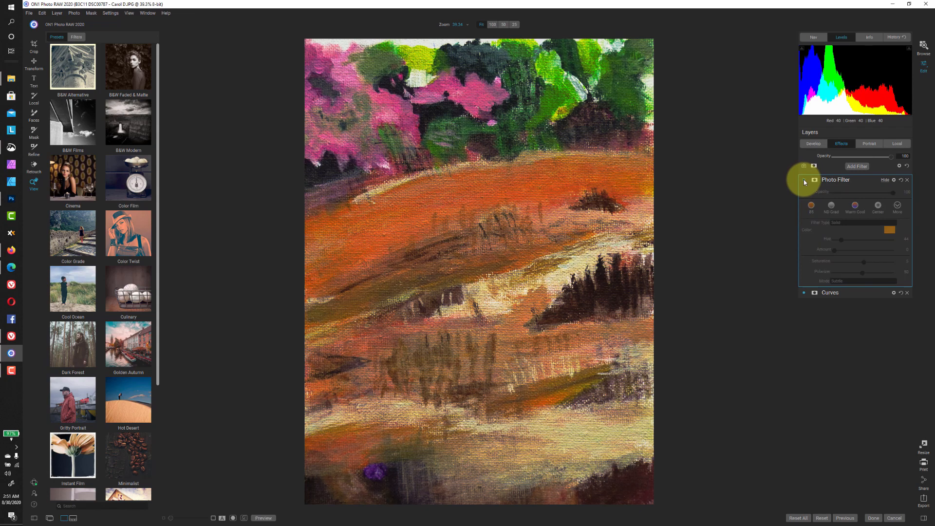
{"action": "left_click", "coordinate": [803, 179]}
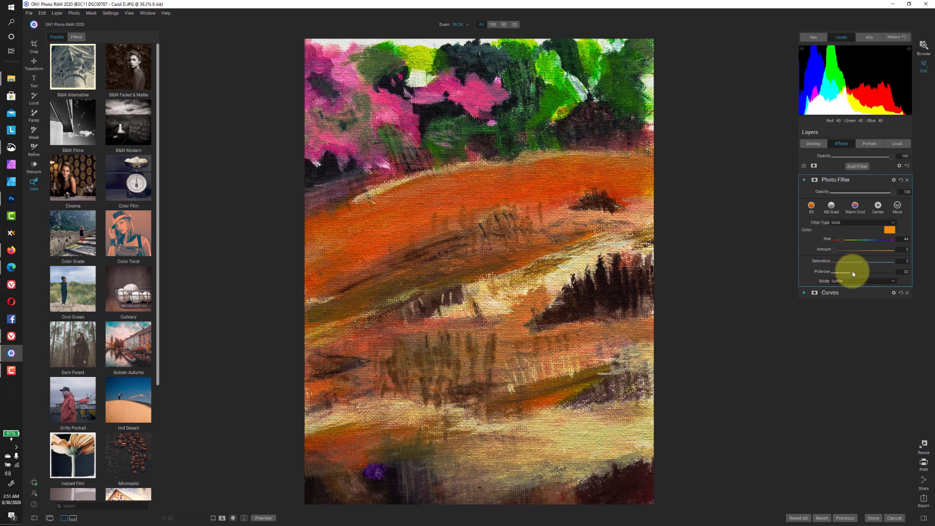
{"action": "left_click_drag", "start_coordinate": [854, 272], "coordinate": [854, 272]}
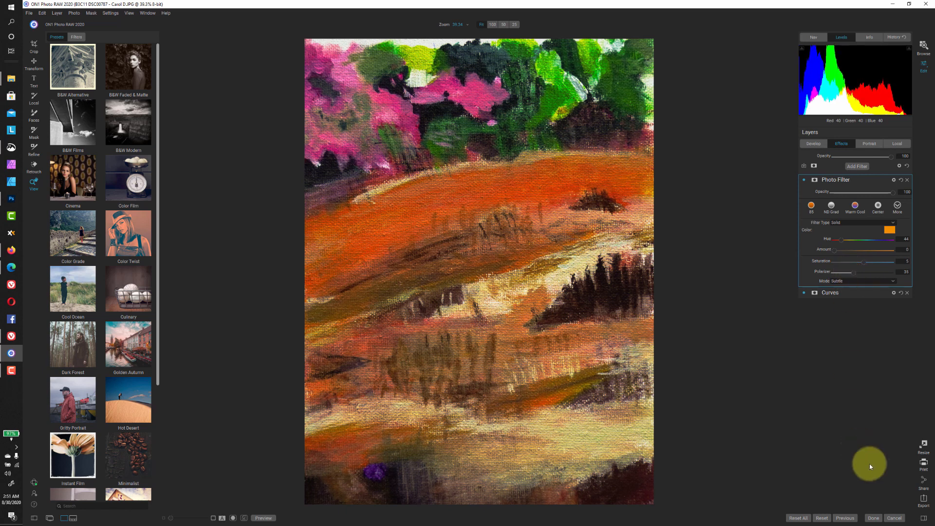
Export the B3C11 painting as a PNG to the Village Finished Pieces folder and return to its Develop settings
{"action": "left_click", "coordinate": [924, 498]}
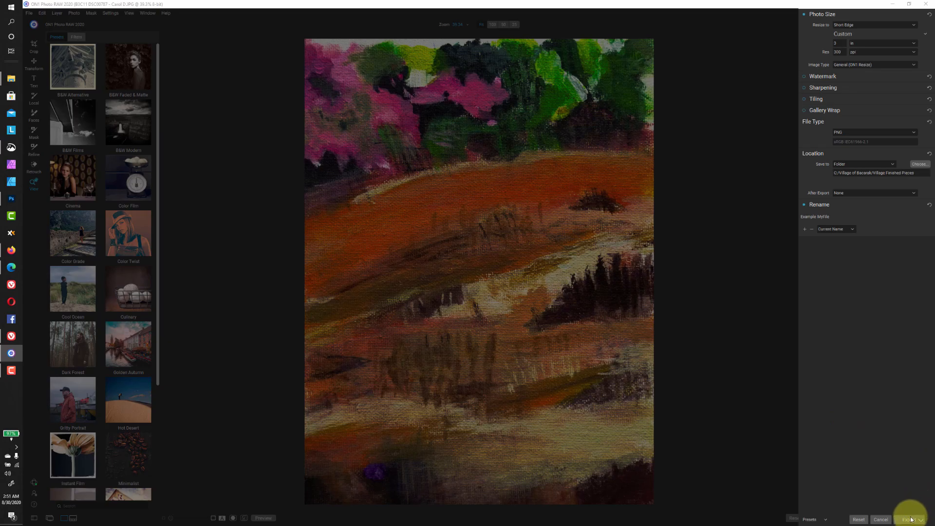
{"action": "left_click", "coordinate": [909, 519]}
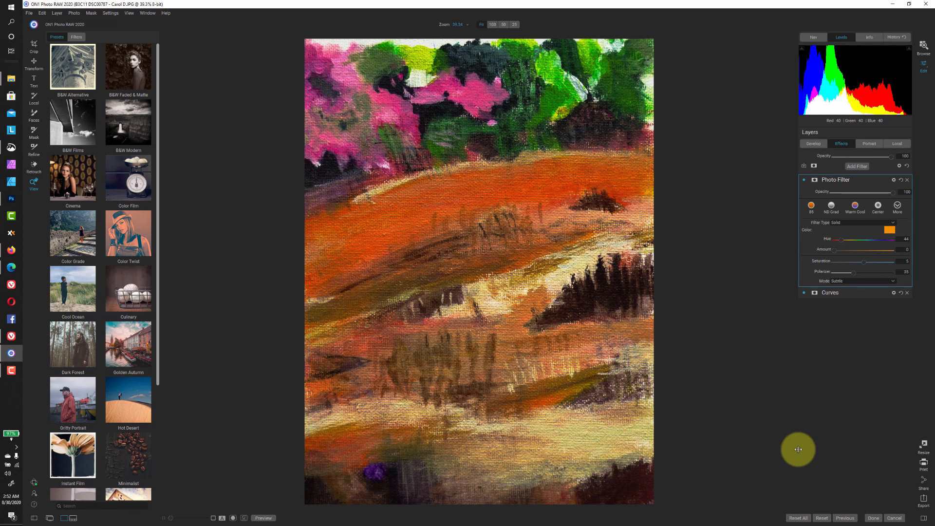
{"action": "left_click", "coordinate": [926, 67]}
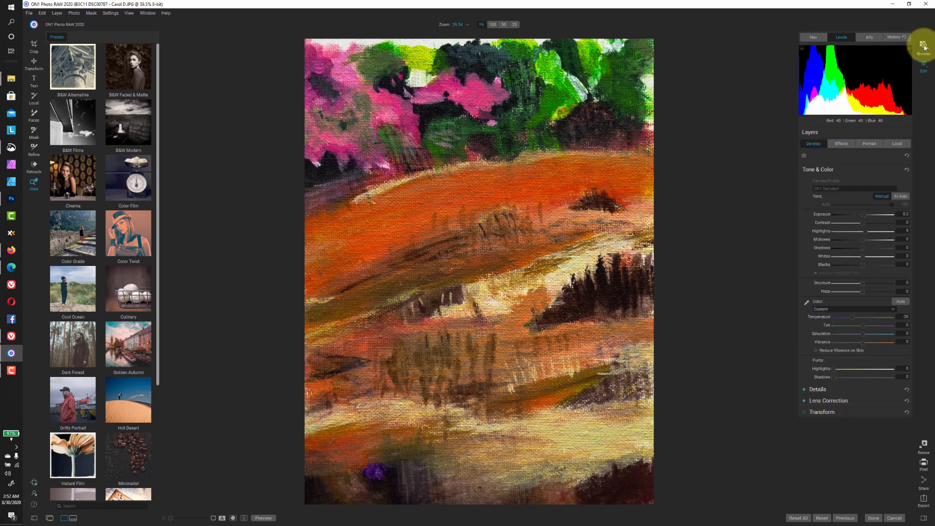